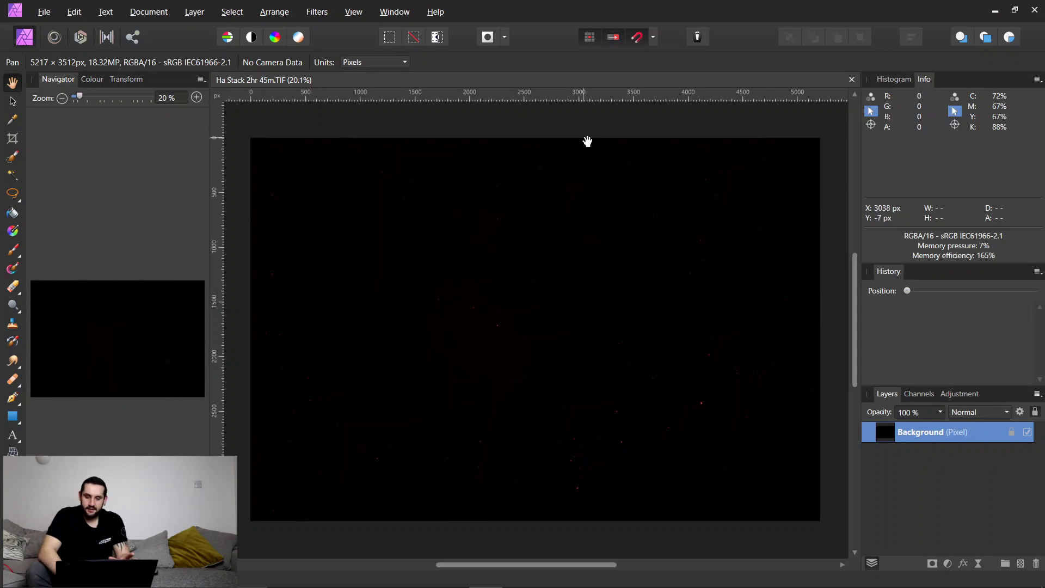
Show the image's histogram and look through the list of available studio panels
{"action": "left_click", "coordinate": [893, 79]}
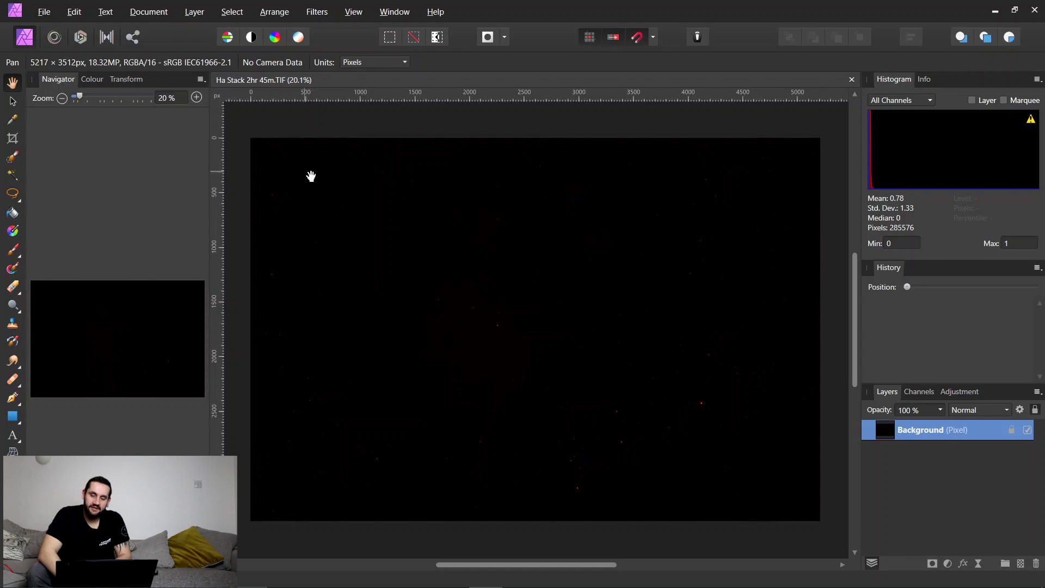
{"action": "left_click", "coordinate": [354, 12]}
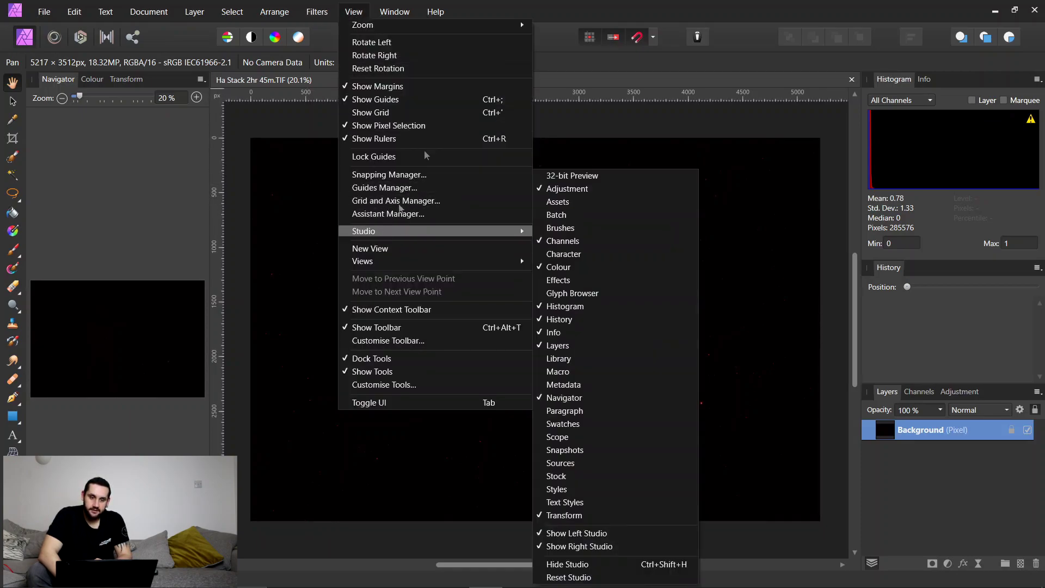
{"action": "left_click", "coordinate": [536, 10]}
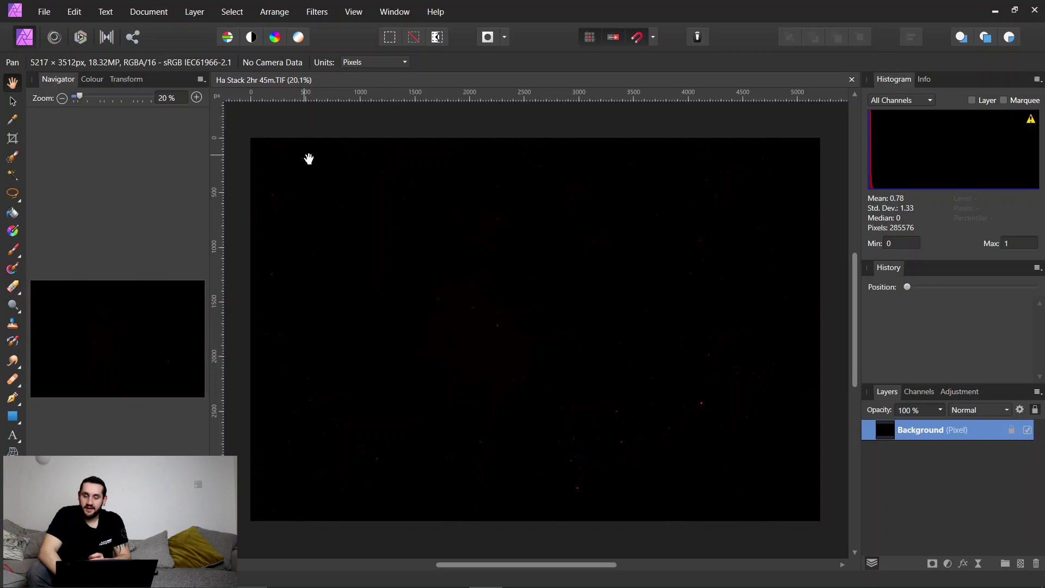
Resize the document to 1920 px wide with the proportions locked and bilinear resampling
{"action": "left_click", "coordinate": [148, 16]}
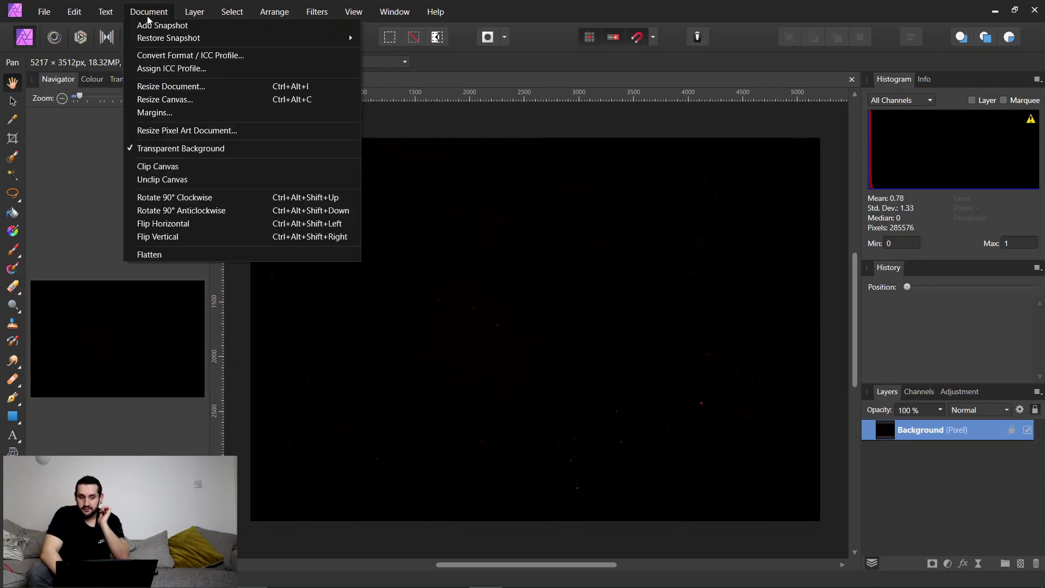
{"action": "left_click", "coordinate": [172, 91]}
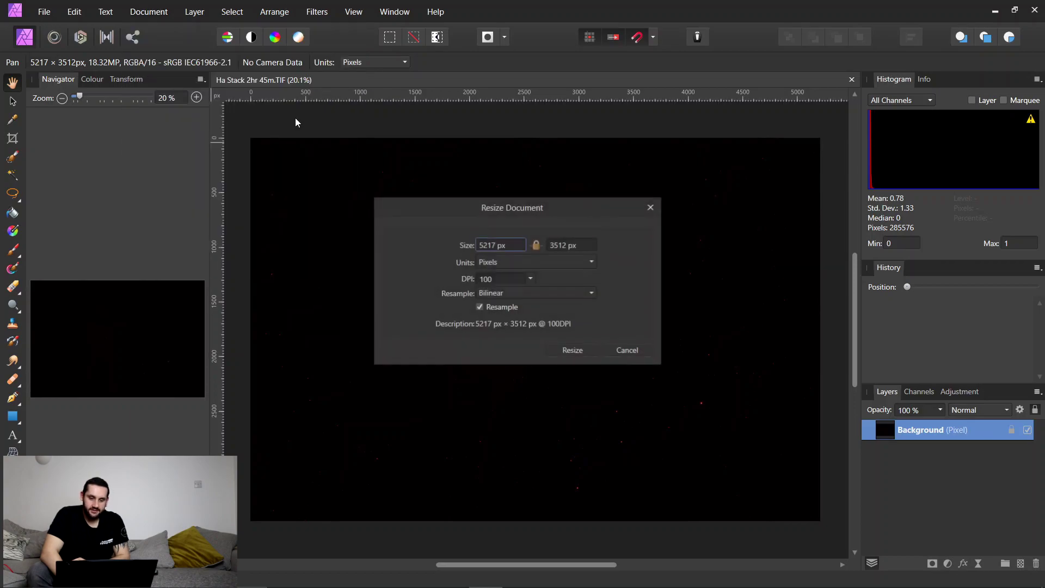
{"action": "triple_click", "coordinate": [519, 244]}
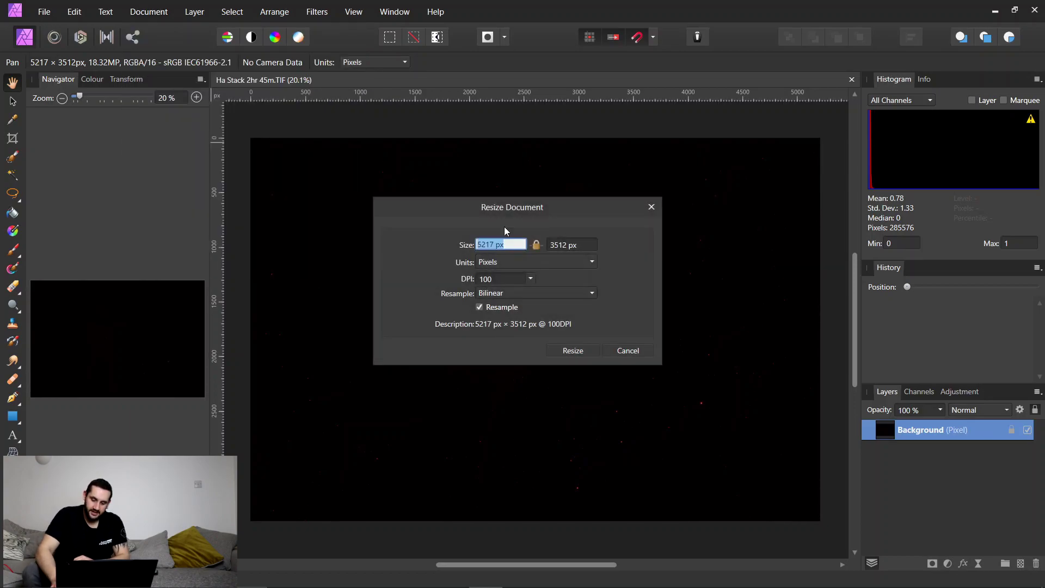
{"action": "type", "text": "1920"}
{"action": "key", "text": "Return"}
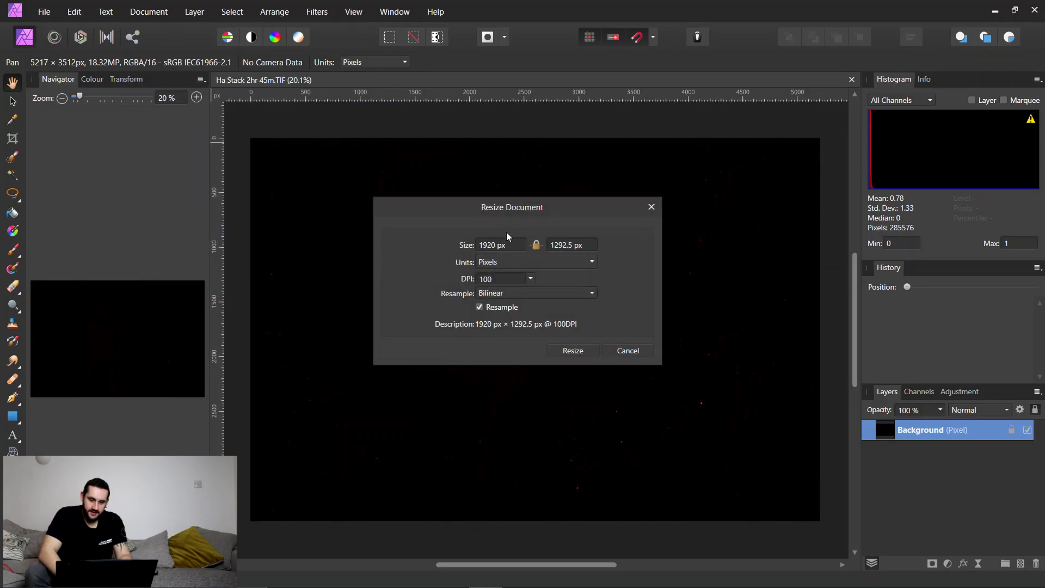
{"action": "left_click", "coordinate": [570, 351]}
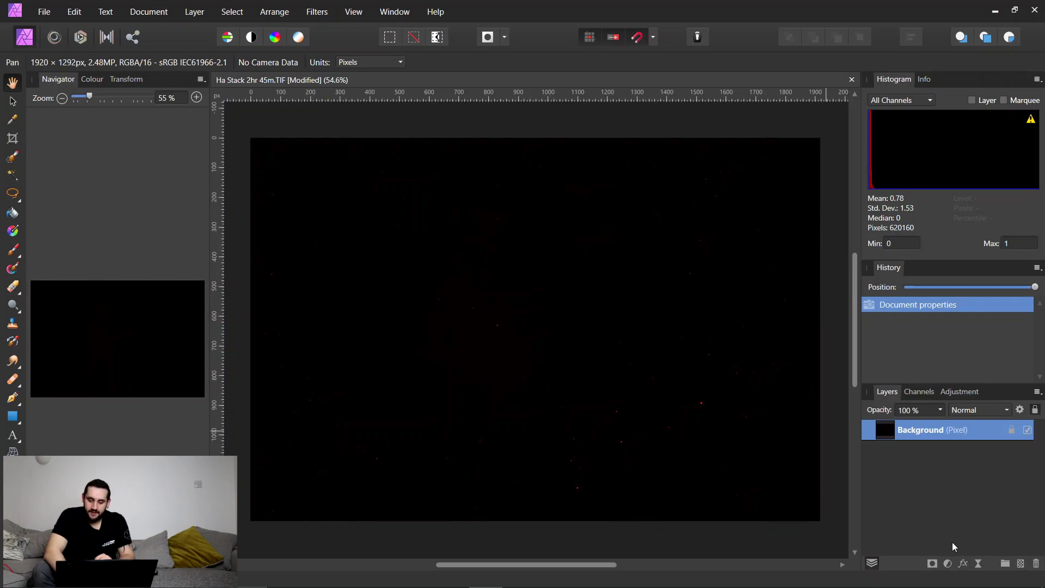
Add a Curves adjustment that strongly lifts the shadows, tame the upper curve with a second point, and compare the image with and without it
{"action": "left_click", "coordinate": [948, 562]}
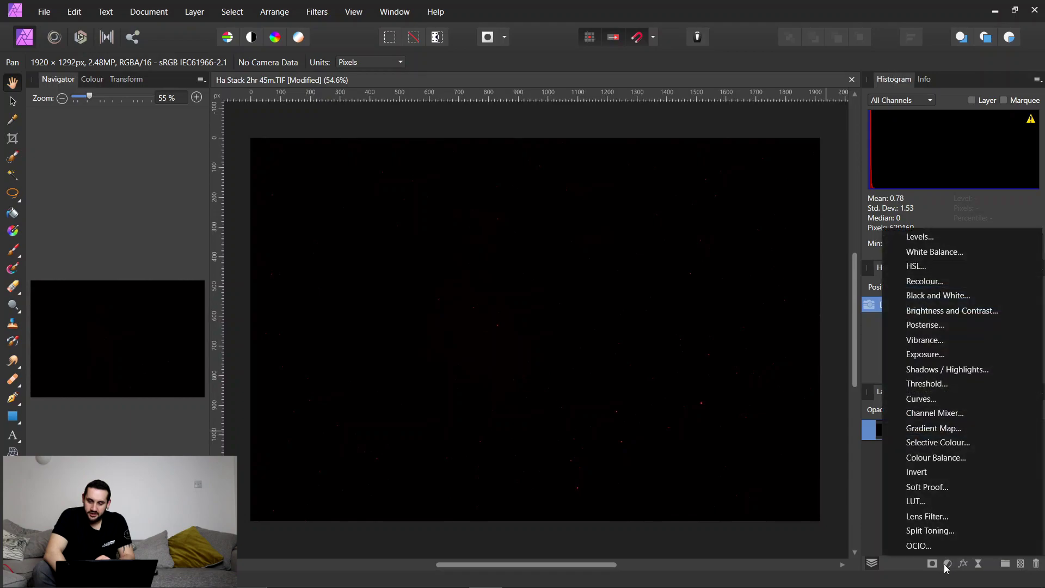
{"action": "left_click", "coordinate": [925, 400]}
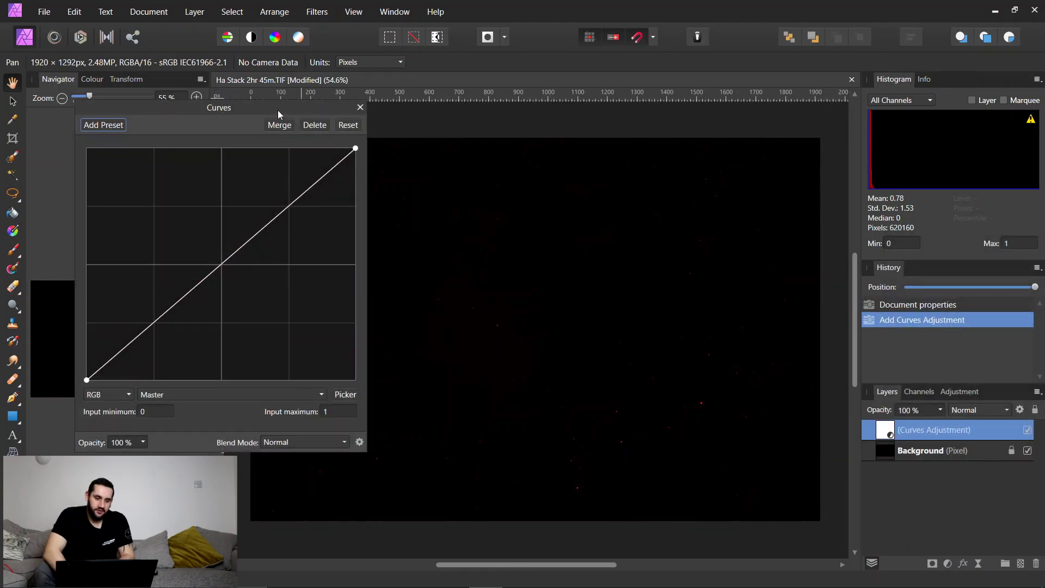
{"action": "left_click_drag", "start_coordinate": [279, 114], "coordinate": [449, 119]}
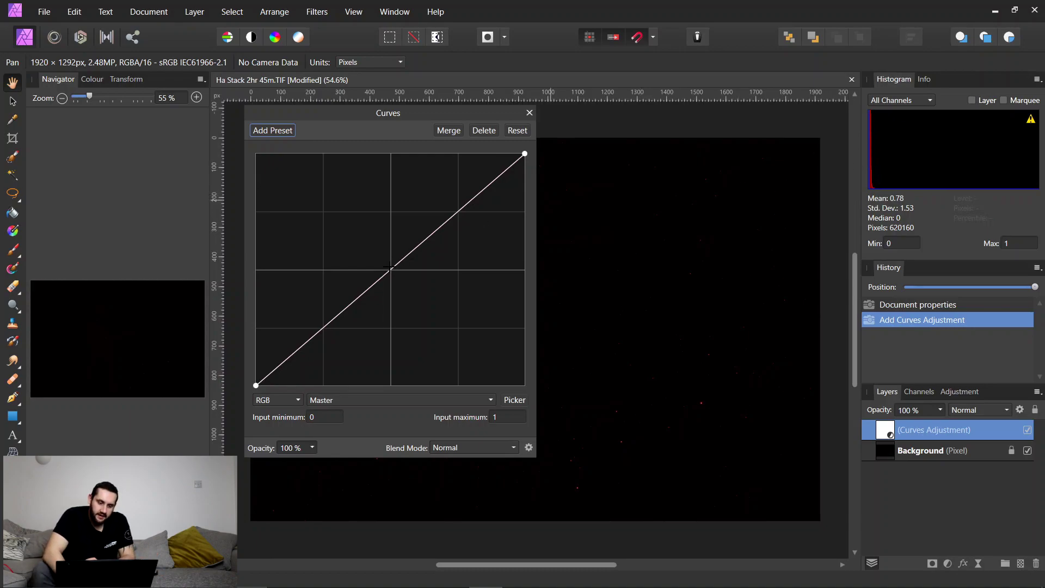
{"action": "left_click", "coordinate": [390, 272]}
{"action": "left_click_drag", "start_coordinate": [390, 274], "coordinate": [303, 285]}
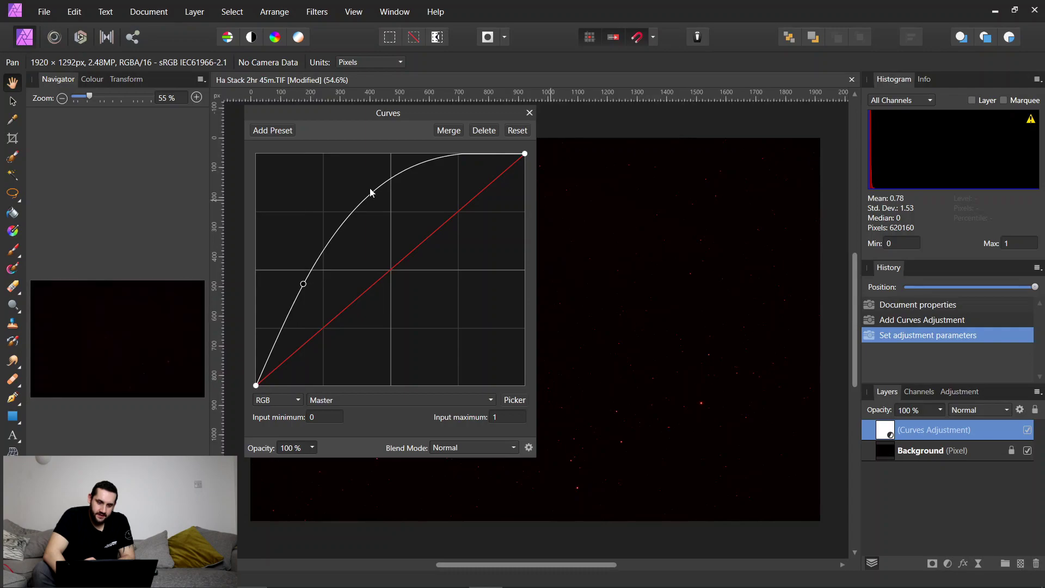
{"action": "left_click_drag", "start_coordinate": [370, 192], "coordinate": [371, 204]}
{"action": "left_click", "coordinate": [529, 113]}
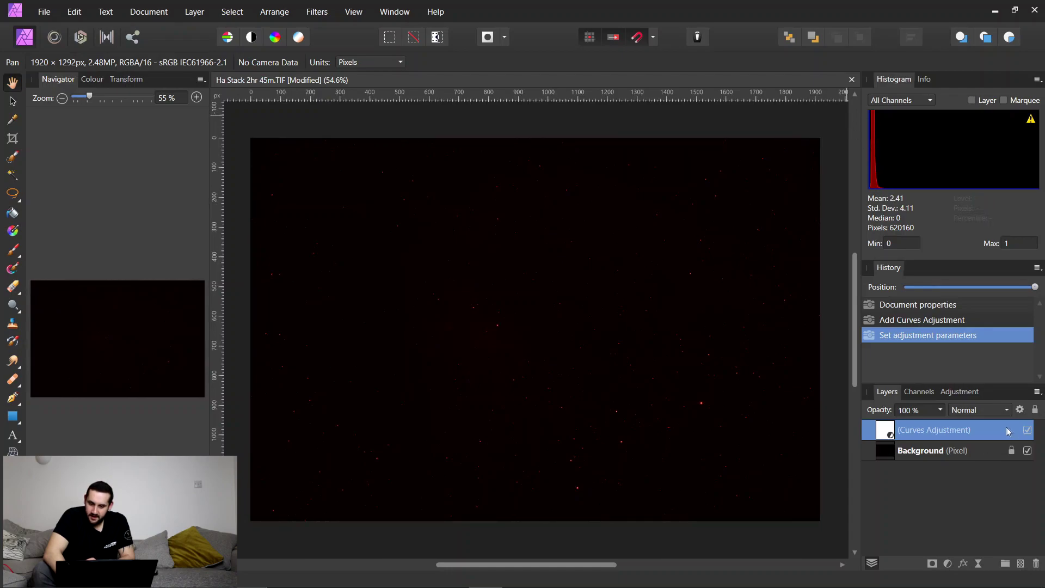
{"action": "left_click", "coordinate": [1027, 431]}
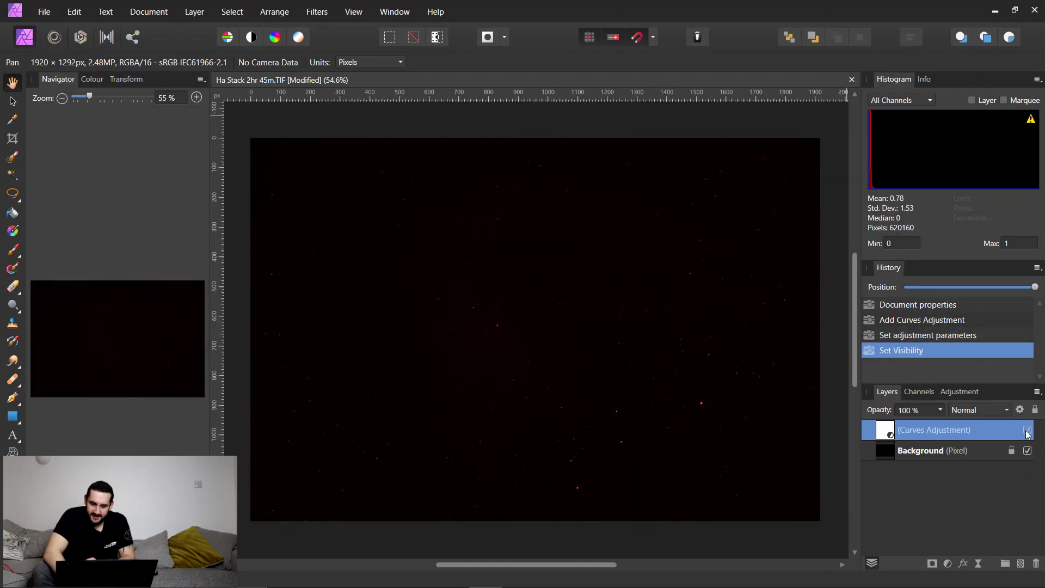
Stack a second Curves adjustment, pulling a single point up in the shadows to brighten the faint nebula
{"action": "left_click", "coordinate": [948, 564]}
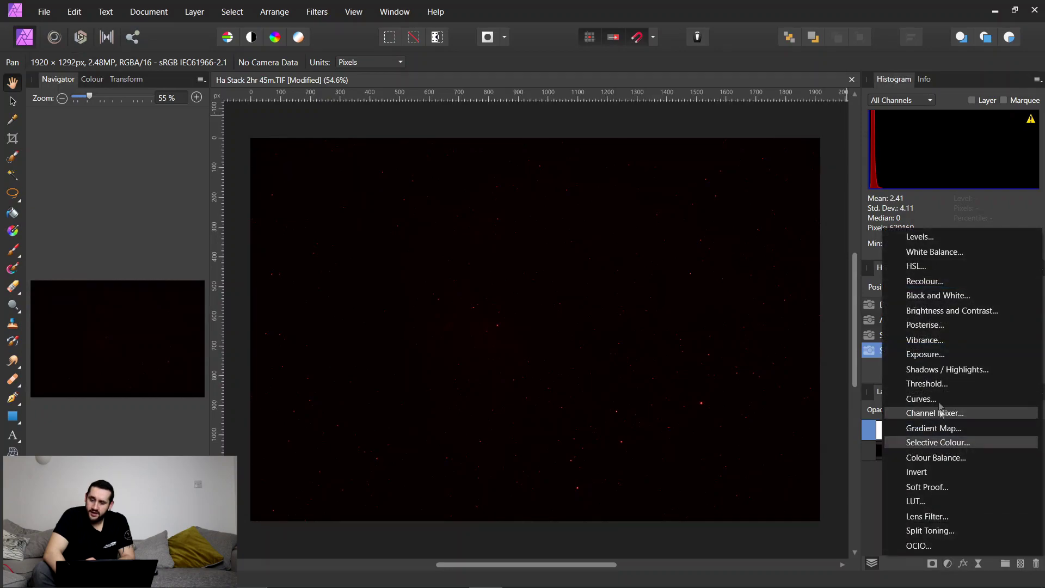
{"action": "left_click", "coordinate": [938, 400]}
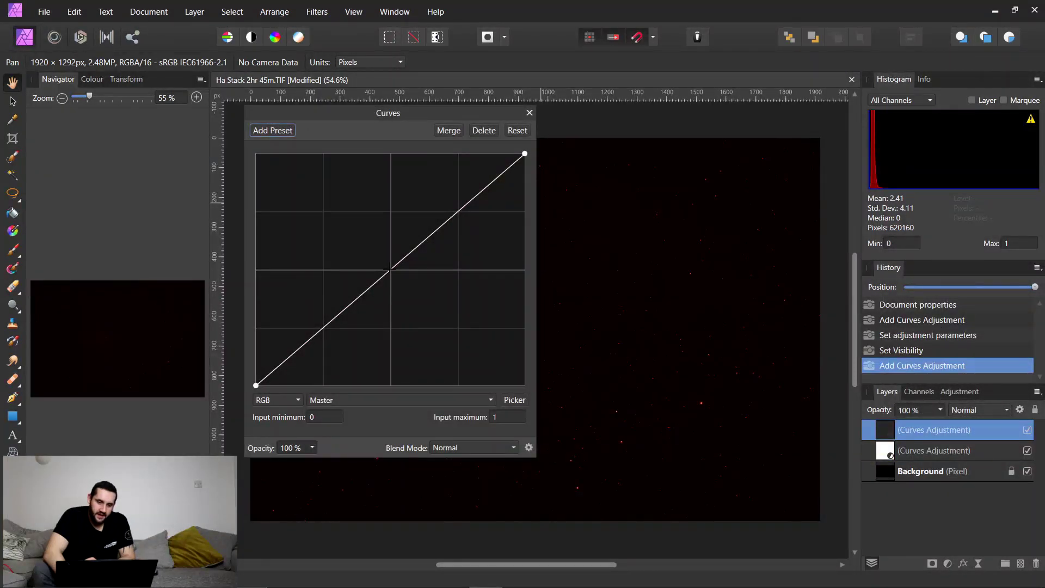
{"action": "left_click_drag", "start_coordinate": [392, 272], "coordinate": [316, 294]}
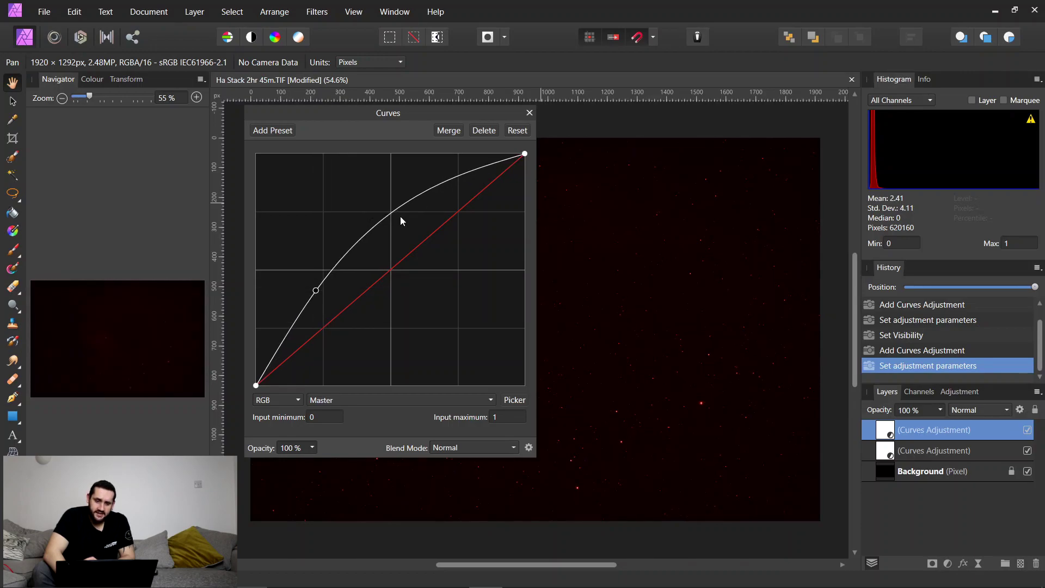
{"action": "left_click", "coordinate": [529, 114]}
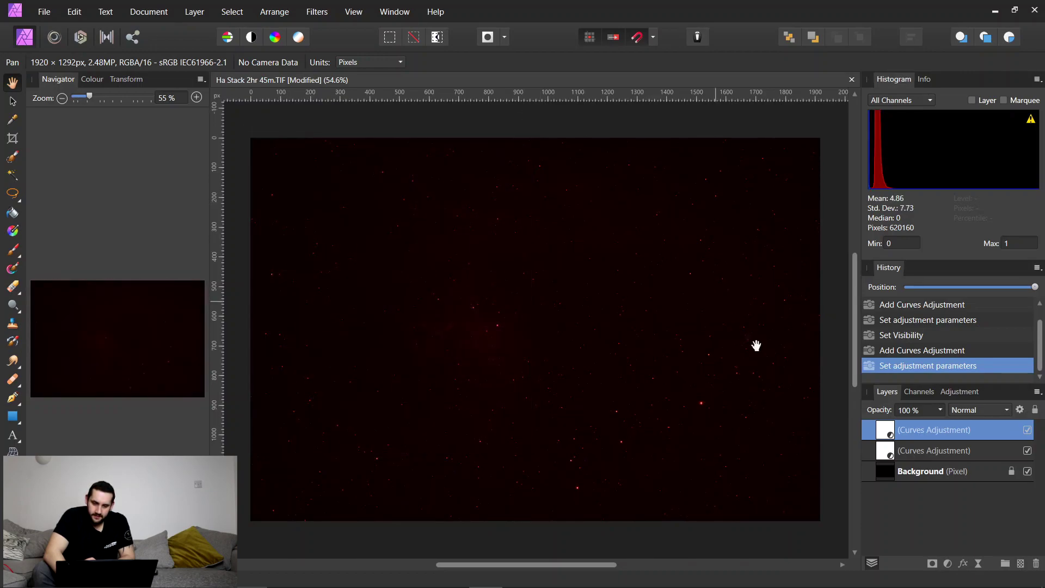
Add a third Curves adjustment with a raised shadow point and a second point holding back the upper midtones
{"action": "left_click", "coordinate": [948, 566]}
{"action": "left_click", "coordinate": [928, 409]}
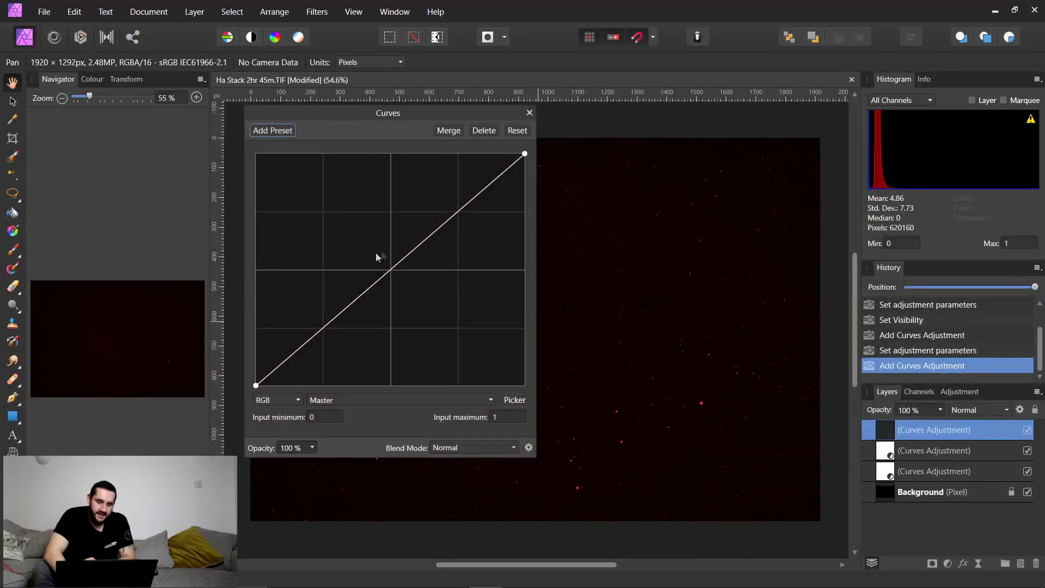
{"action": "left_click_drag", "start_coordinate": [390, 270], "coordinate": [306, 294]}
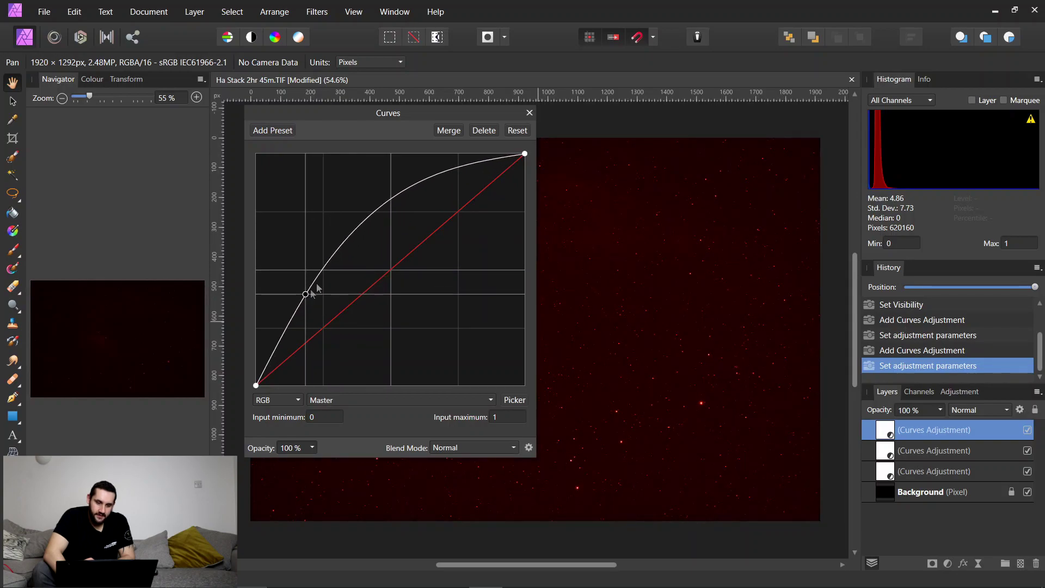
{"action": "left_click_drag", "start_coordinate": [398, 197], "coordinate": [397, 202]}
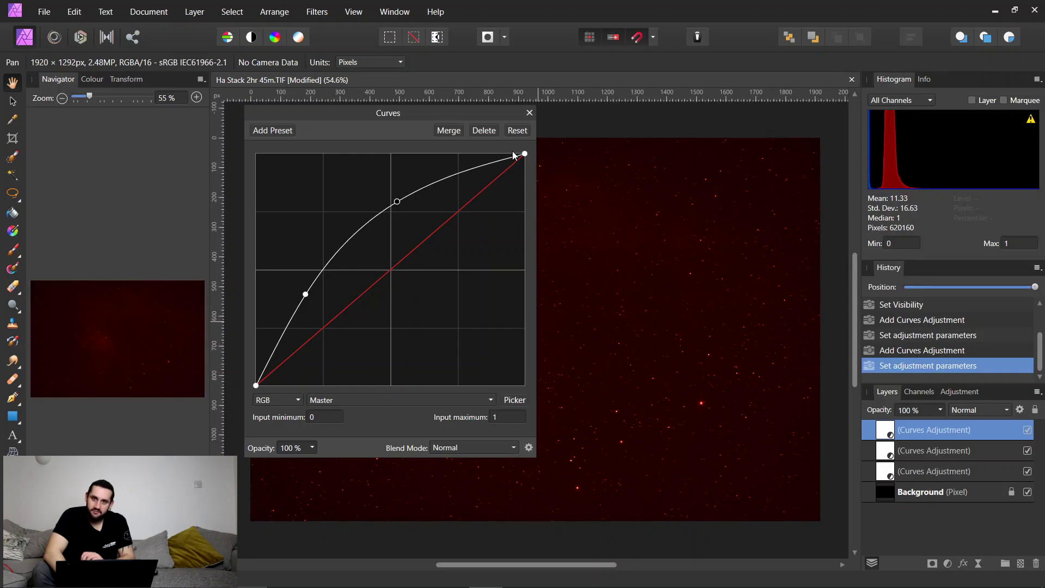
{"action": "left_click", "coordinate": [529, 113]}
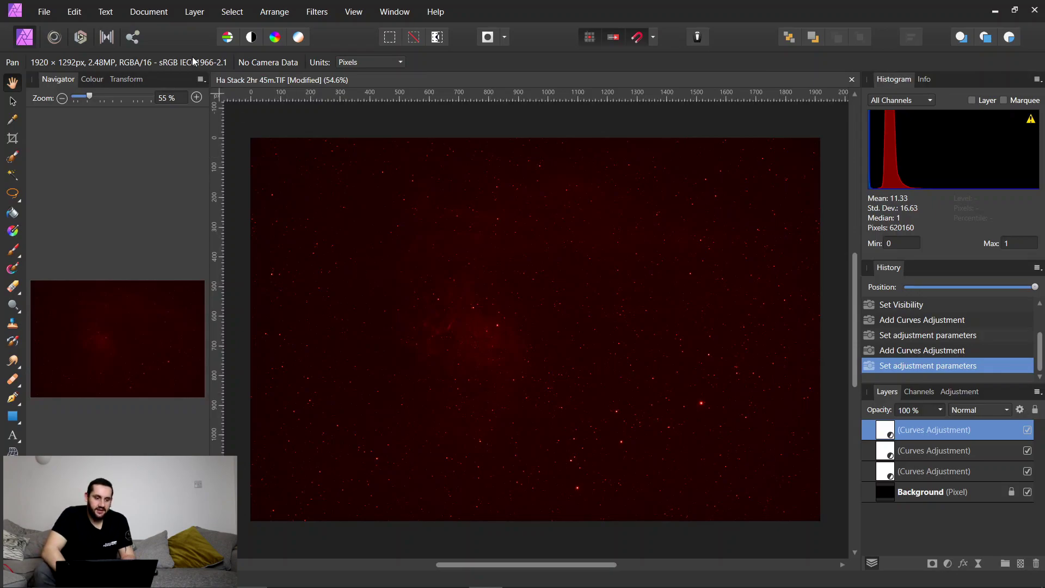
Merge all visible layers into a new pixel layer and inspect its nebula and stars up close
{"action": "left_click", "coordinate": [199, 15]}
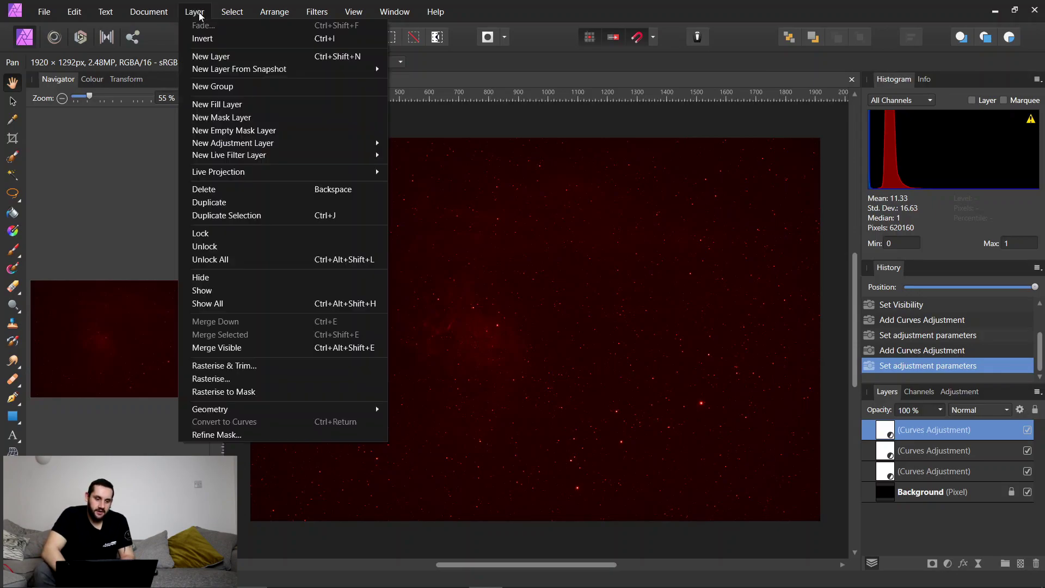
{"action": "left_click", "coordinate": [246, 347]}
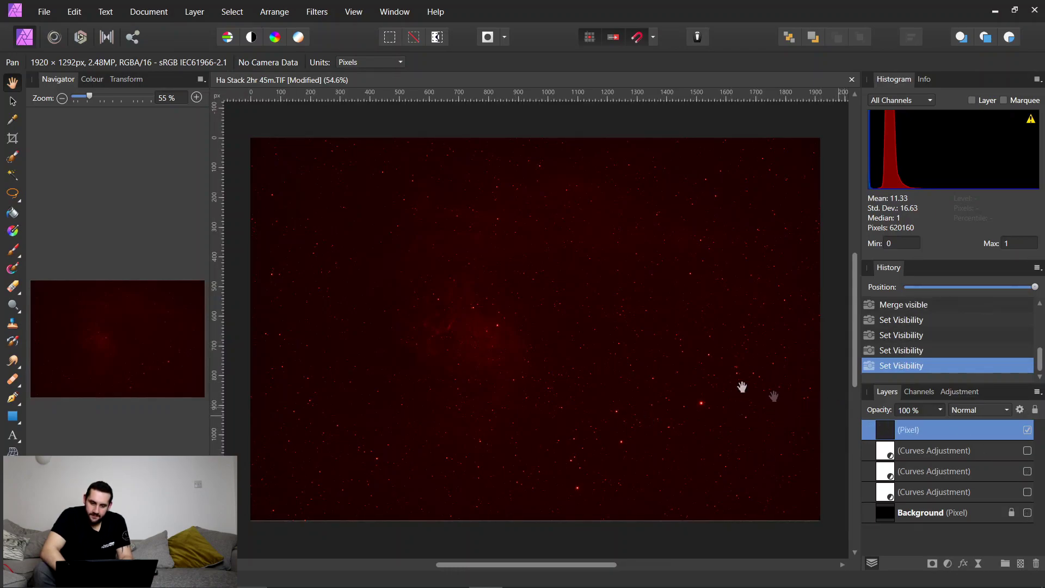
{"action": "scroll", "coordinate": [524, 309], "scroll_direction": "up", "scroll_amount": 5}
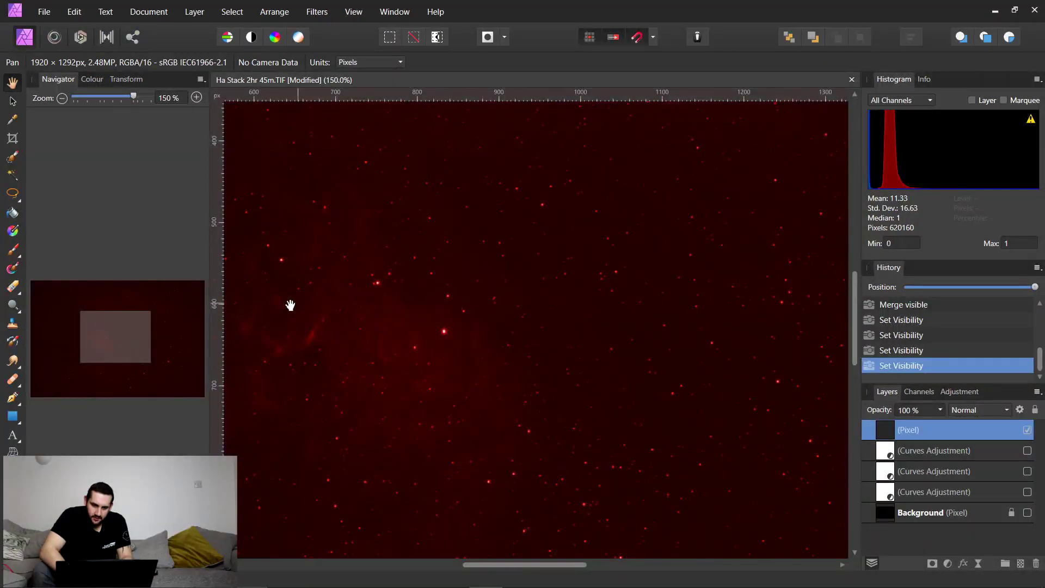
{"action": "left_click", "coordinate": [167, 339]}
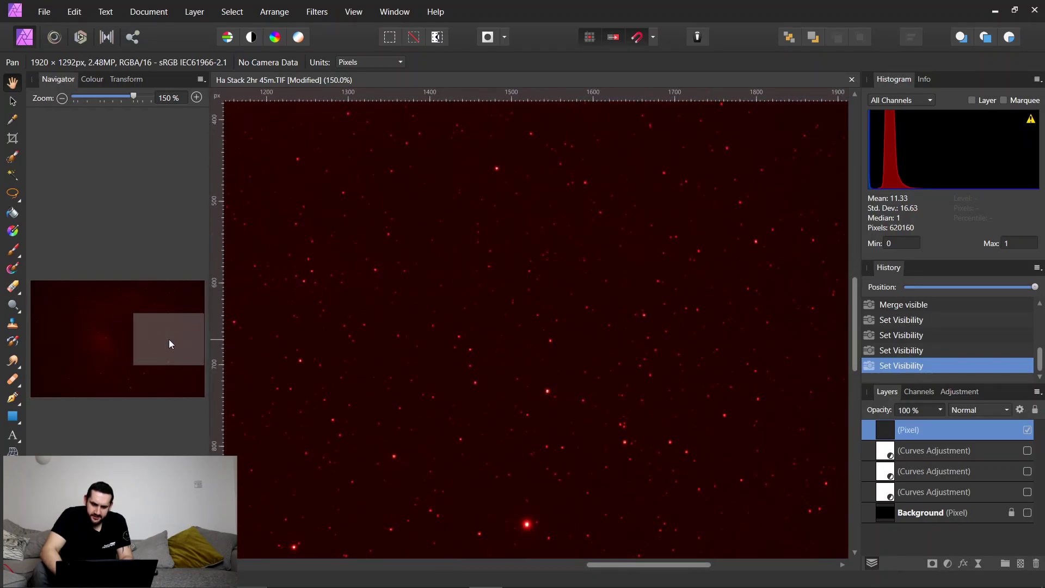
{"action": "scroll", "coordinate": [168, 339], "scroll_direction": "down", "scroll_amount": 5}
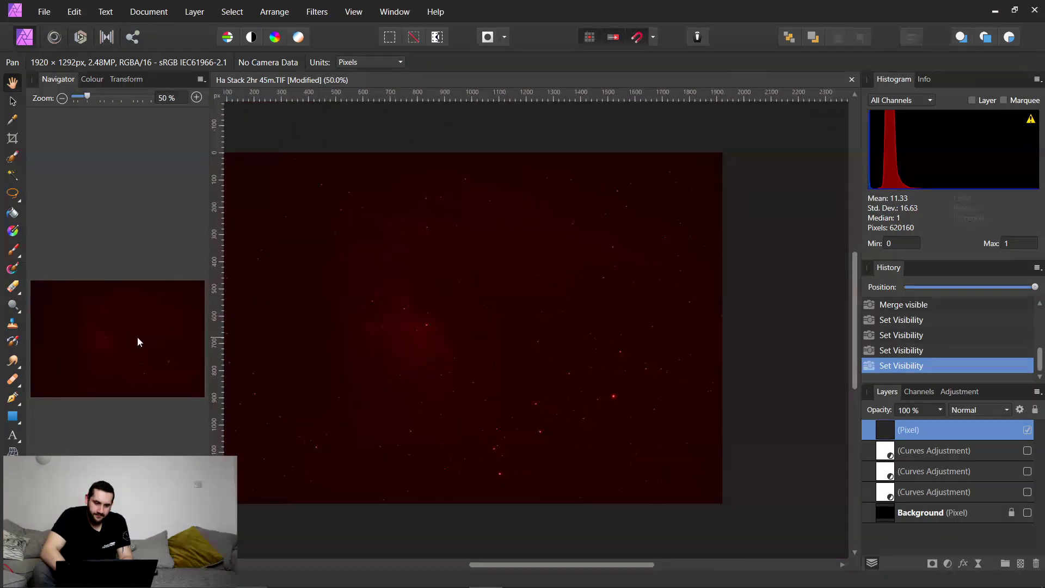
{"action": "left_click_drag", "start_coordinate": [138, 342], "coordinate": [127, 345]}
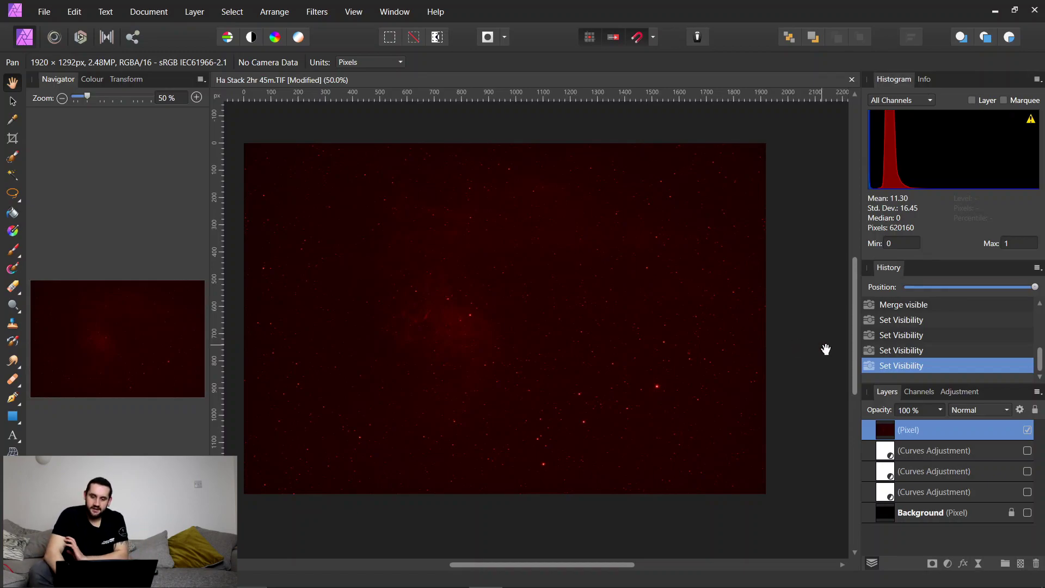
View the Composite Green, Composite Blue and Composite Red channels one at a time, ending on red
{"action": "left_click", "coordinate": [919, 392]}
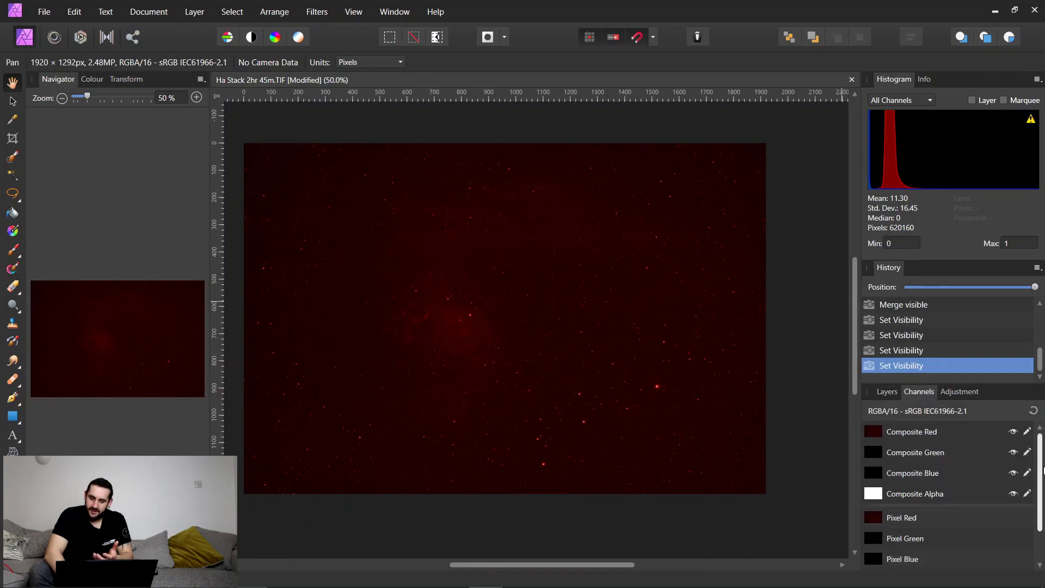
{"action": "left_click", "coordinate": [927, 456]}
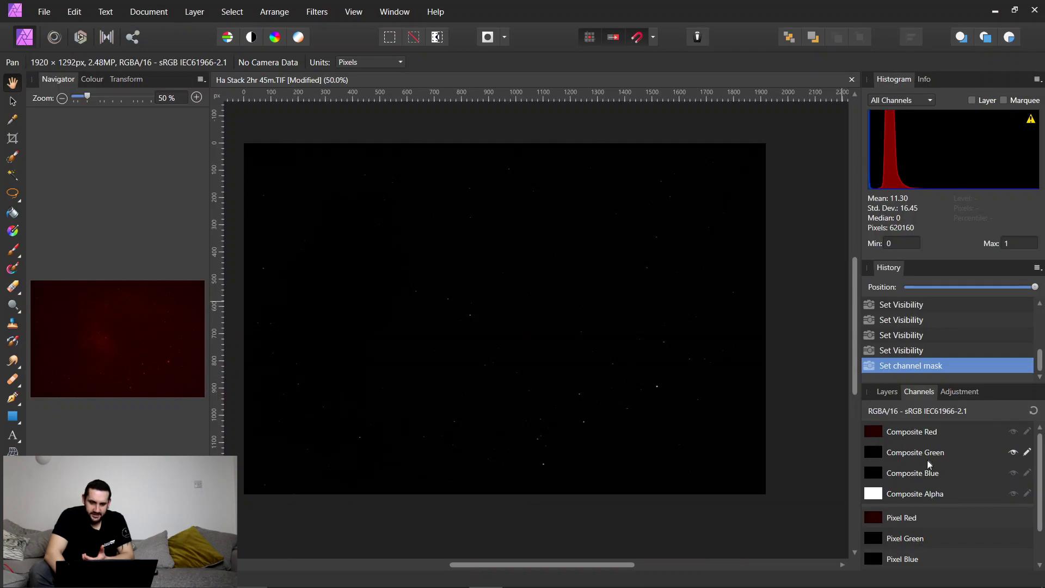
{"action": "left_click", "coordinate": [921, 478]}
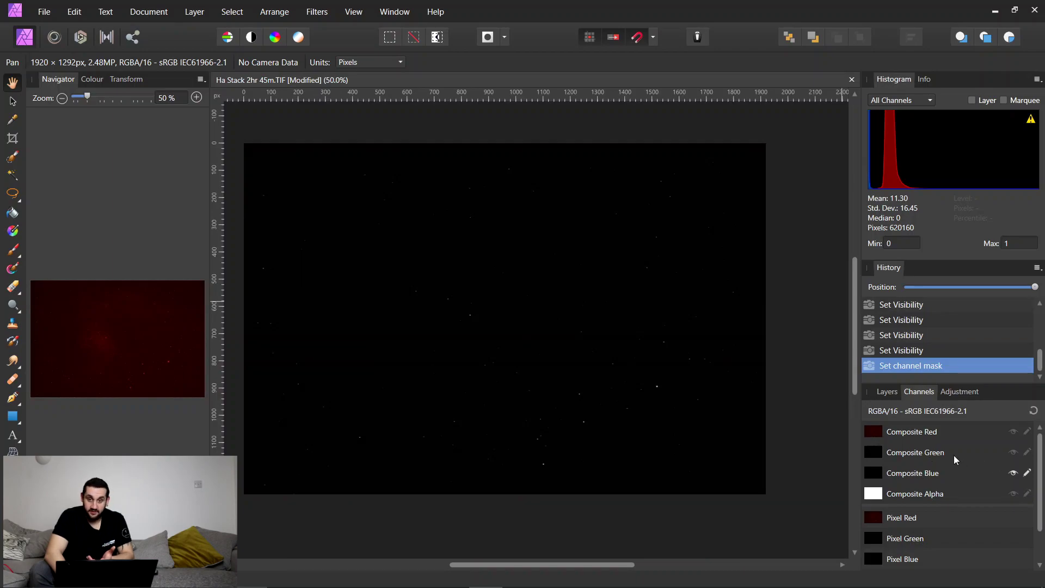
{"action": "left_click", "coordinate": [952, 433]}
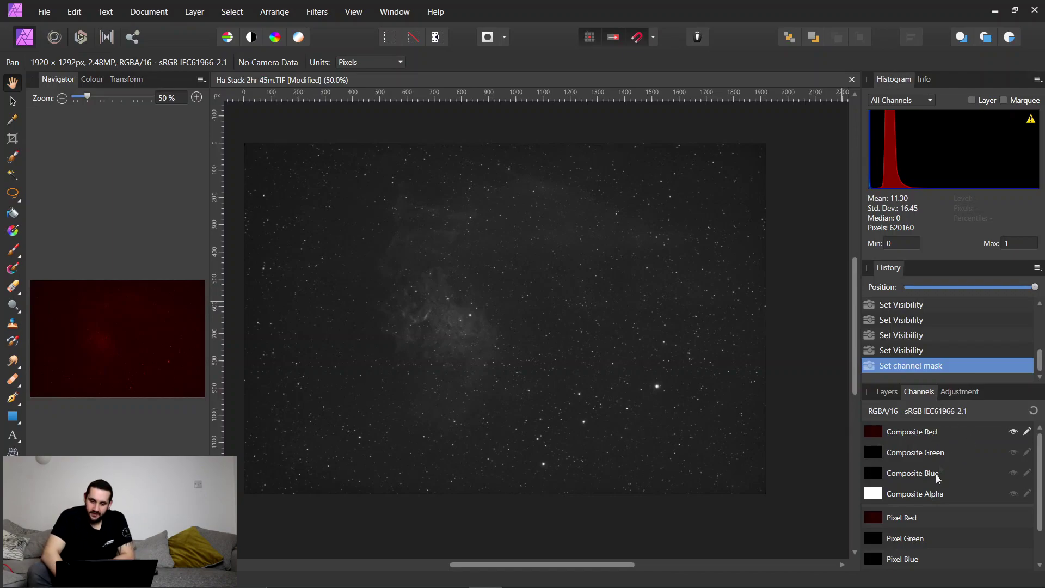
Create a greyscale layer from the merged layer's Pixel Red channel and return to the layer list
{"action": "right_click", "coordinate": [924, 521]}
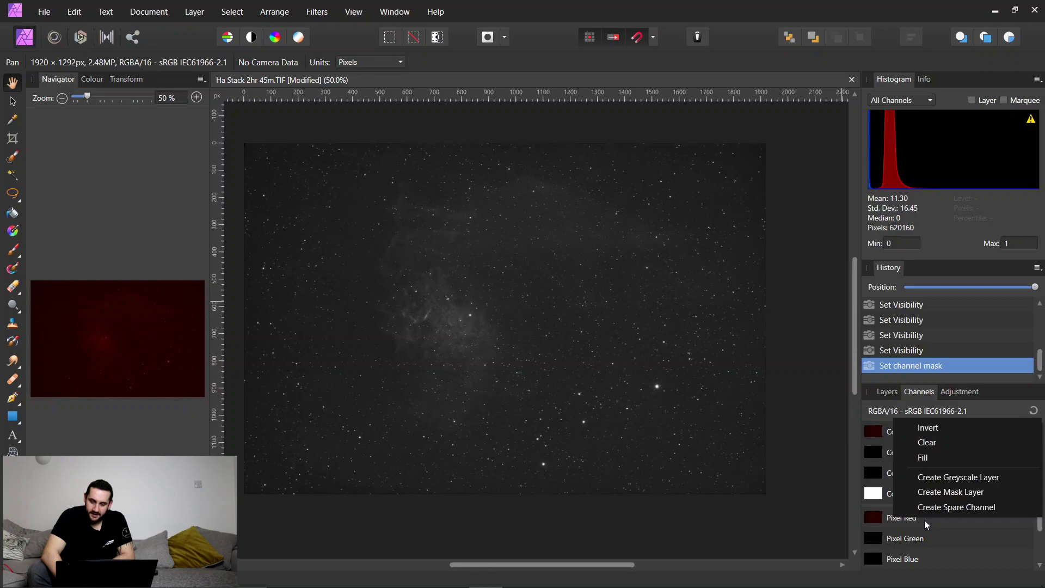
{"action": "left_click", "coordinate": [944, 483]}
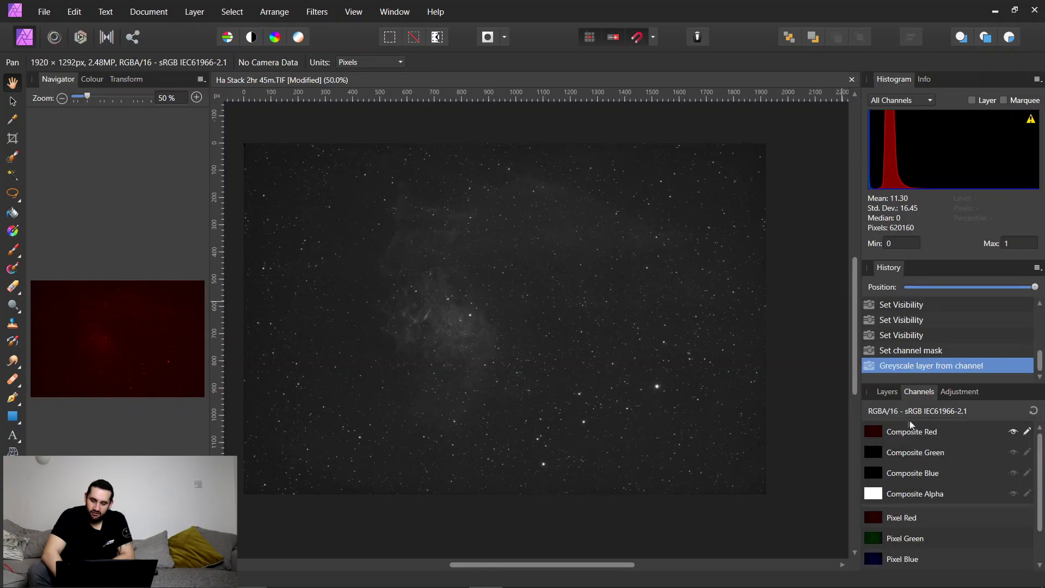
{"action": "left_click", "coordinate": [887, 393]}
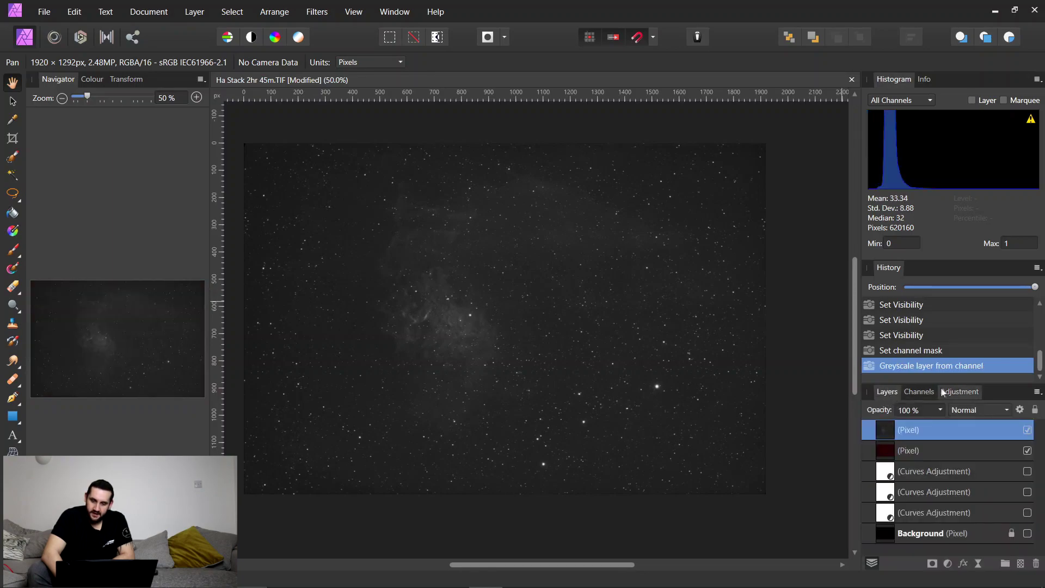
Hide the red-tinted merged layer and rename the greyscale layer as Red Channel
{"action": "left_click", "coordinate": [1027, 451]}
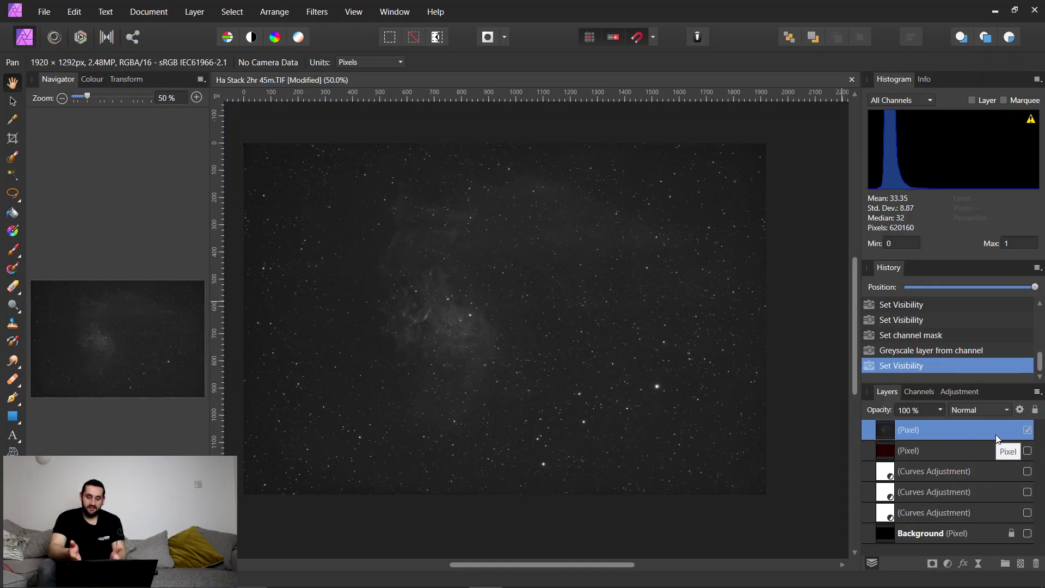
{"action": "double_click", "coordinate": [929, 435]}
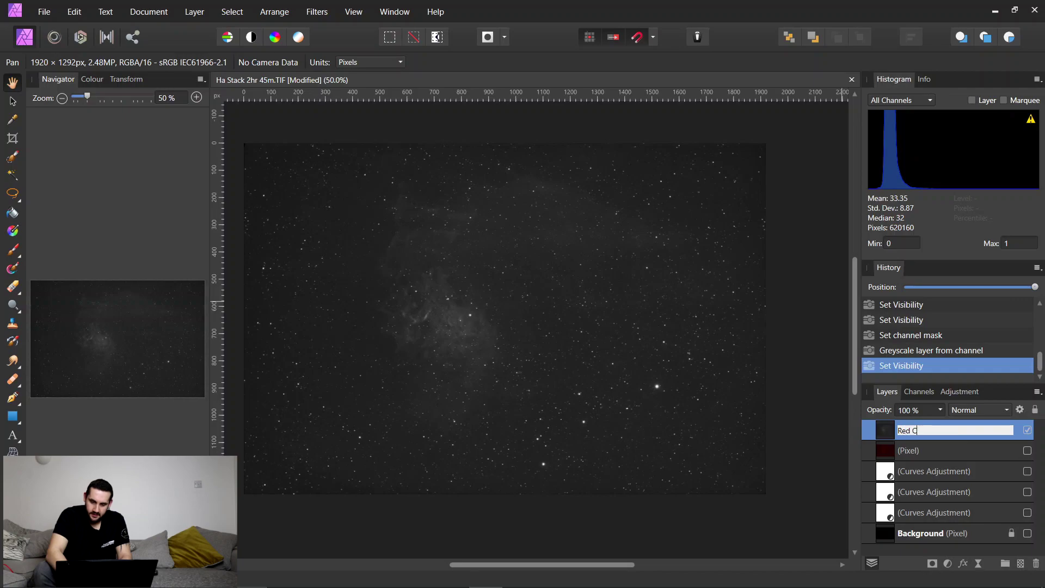
{"action": "key", "text": "Escape"}
{"action": "type", "text": "Red Channel"}
{"action": "key", "text": "Return"}
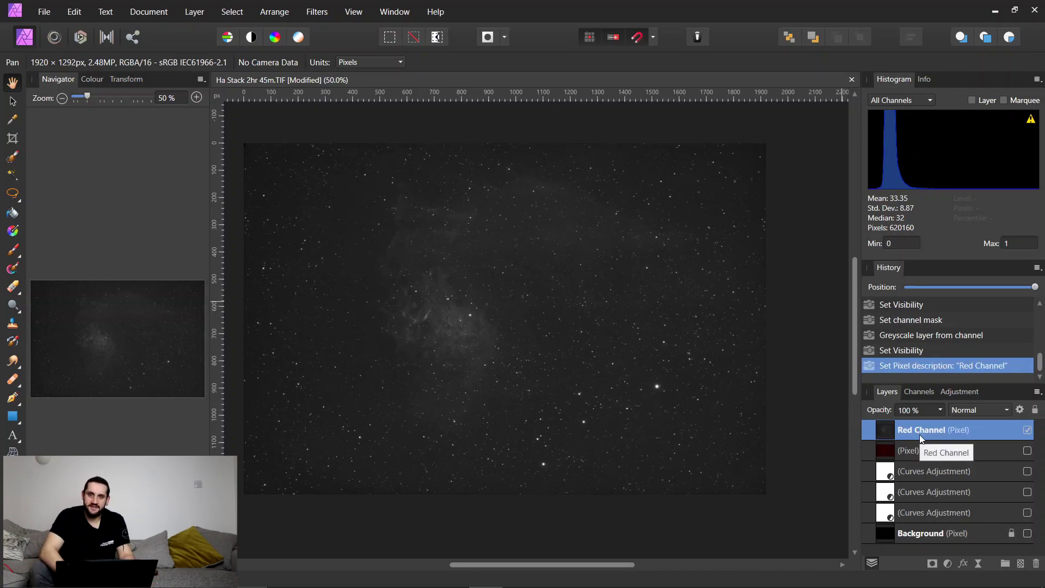
Delete the merged pixel layer, the three Curves adjustments and the Background, keeping only the Red Channel layer
{"action": "left_click", "coordinate": [922, 452]}
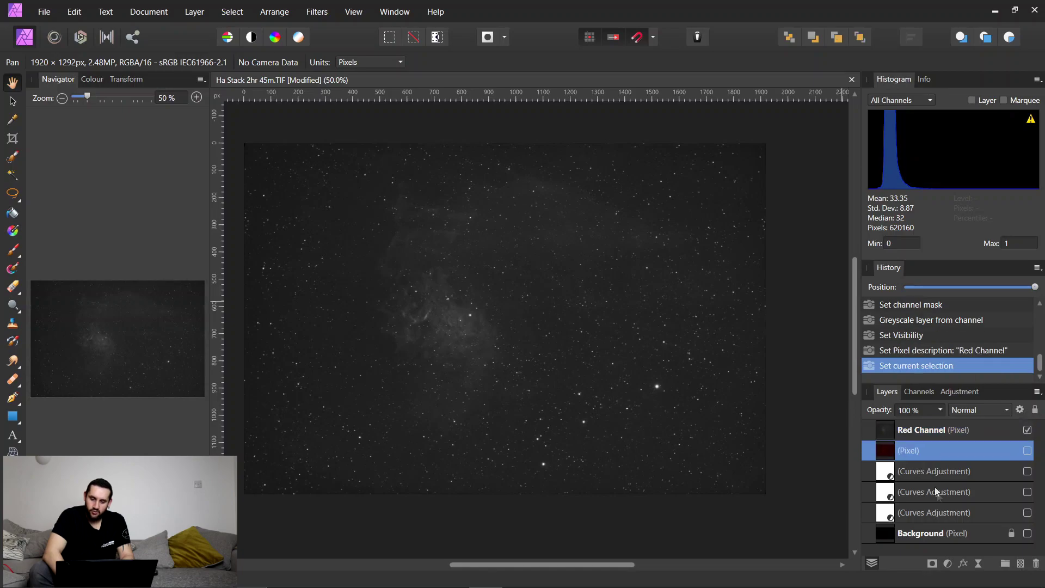
{"action": "left_click", "coordinate": [943, 524], "text": "shift"}
{"action": "key", "text": "Delete"}
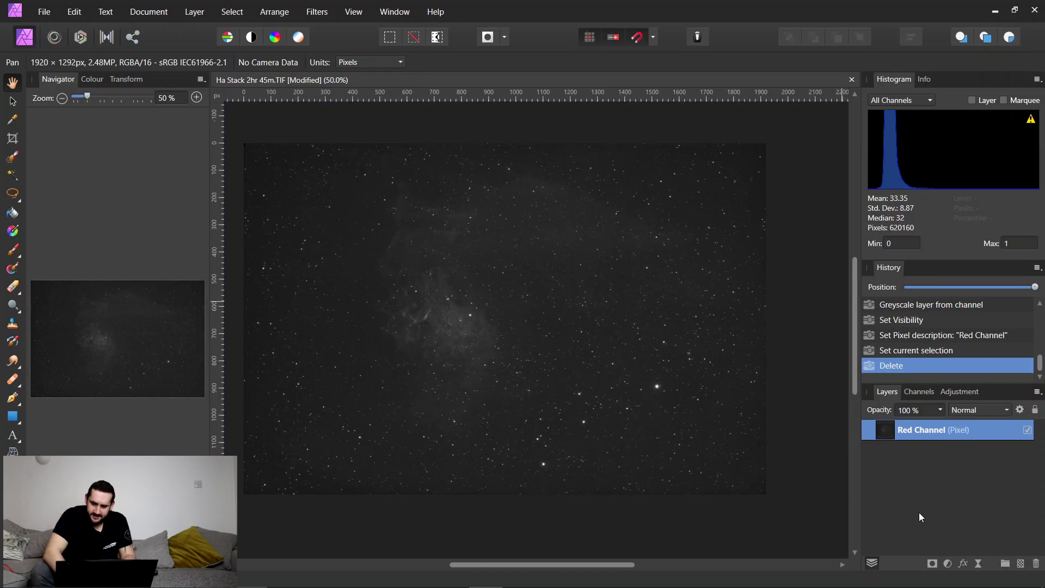
Add a Curves adjustment above Red Channel with a single raised point in the lower midtones to brighten the nebula
{"action": "left_click", "coordinate": [948, 563]}
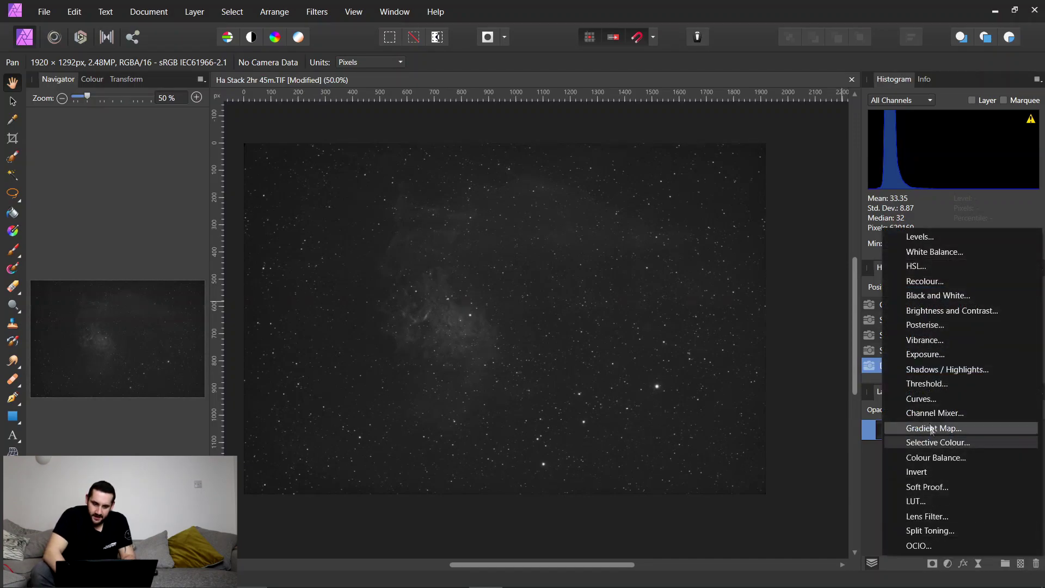
{"action": "left_click", "coordinate": [920, 399]}
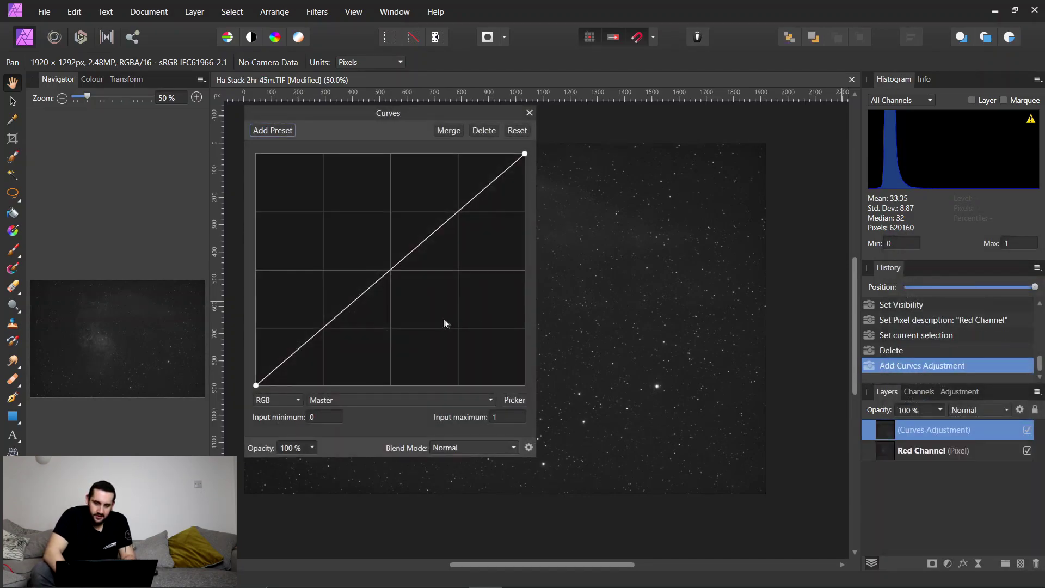
{"action": "left_click", "coordinate": [387, 272]}
{"action": "left_click_drag", "start_coordinate": [386, 276], "coordinate": [329, 289]}
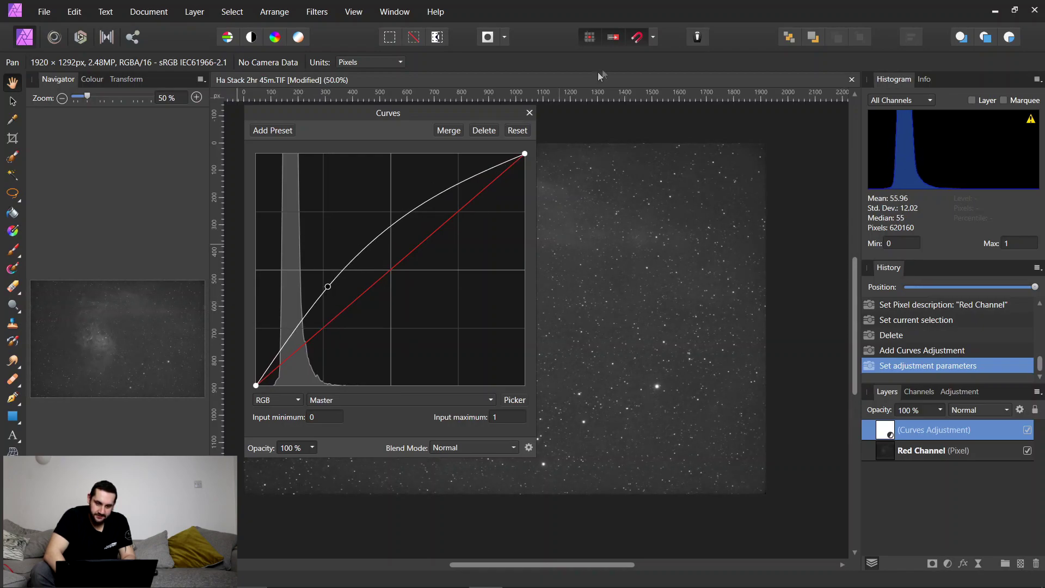
{"action": "left_click", "coordinate": [530, 113]}
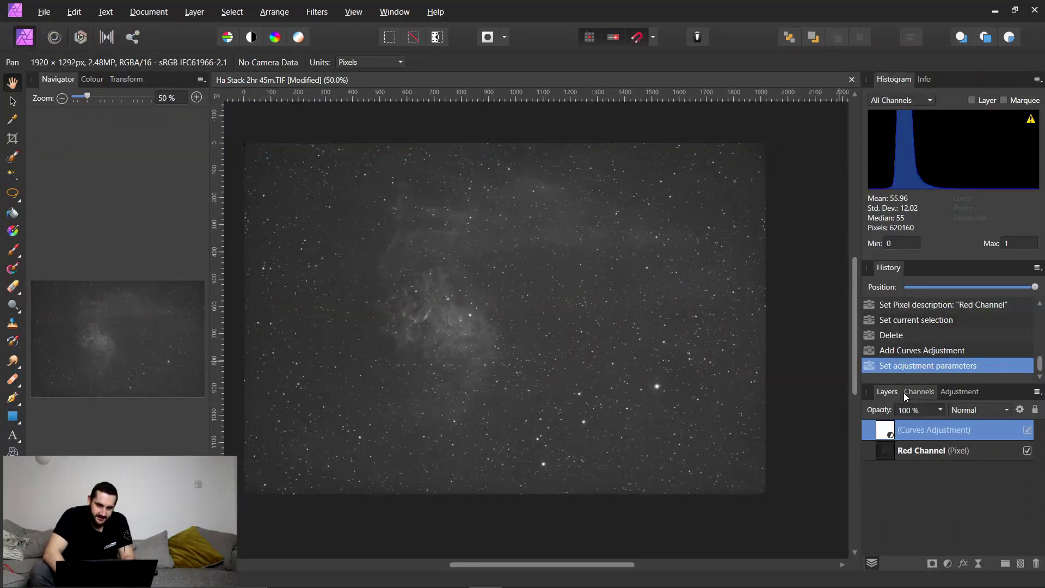
Merge the visible Curves adjustment and Red Channel layer into a new pixel layer
{"action": "key", "text": "ctrl+shift+alt+e"}
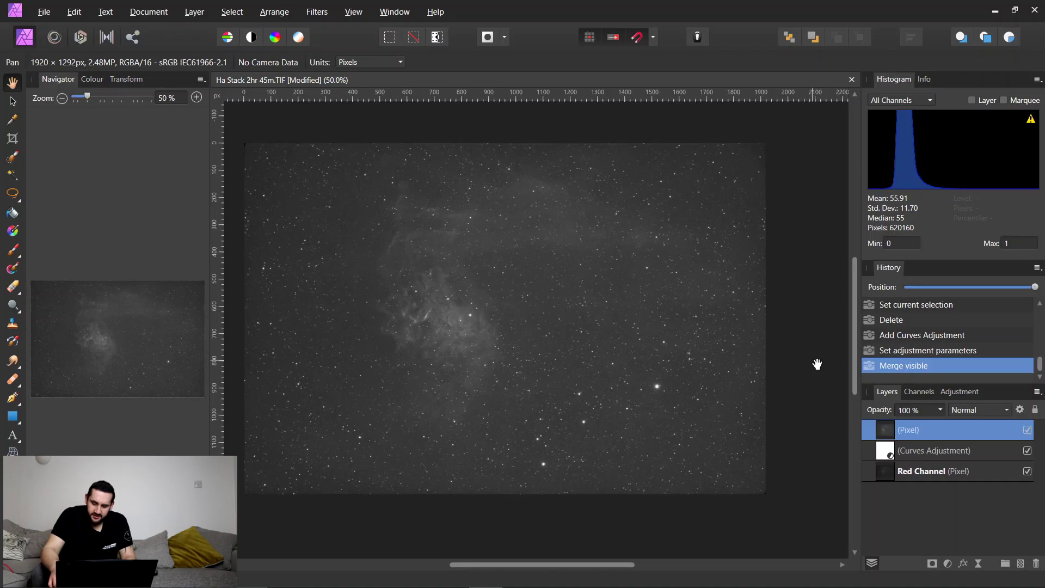
{"action": "key", "text": "ctrl+plus"}
{"action": "key", "text": "ctrl+minus"}
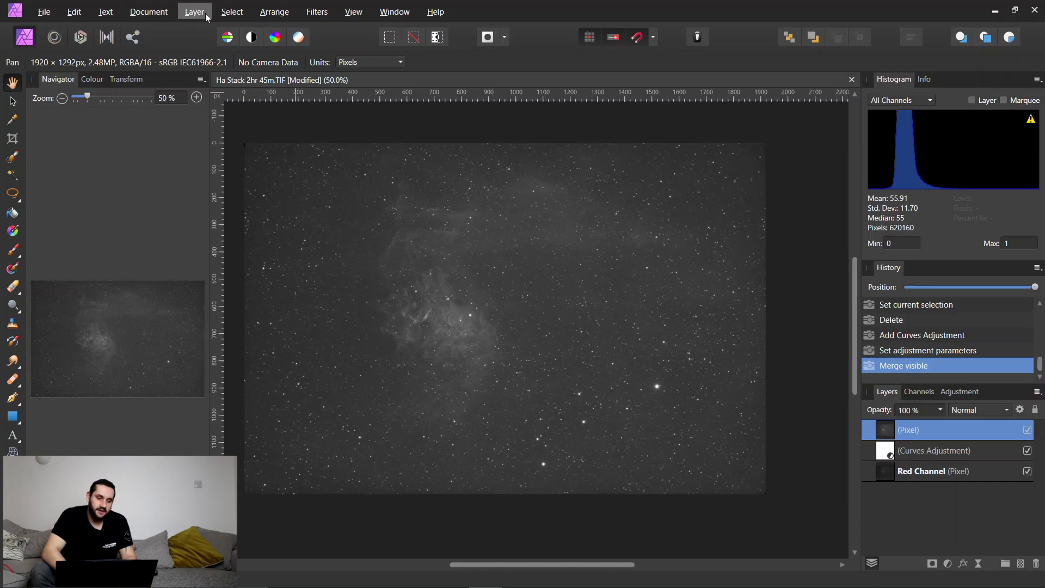
{"action": "left_click", "coordinate": [231, 12]}
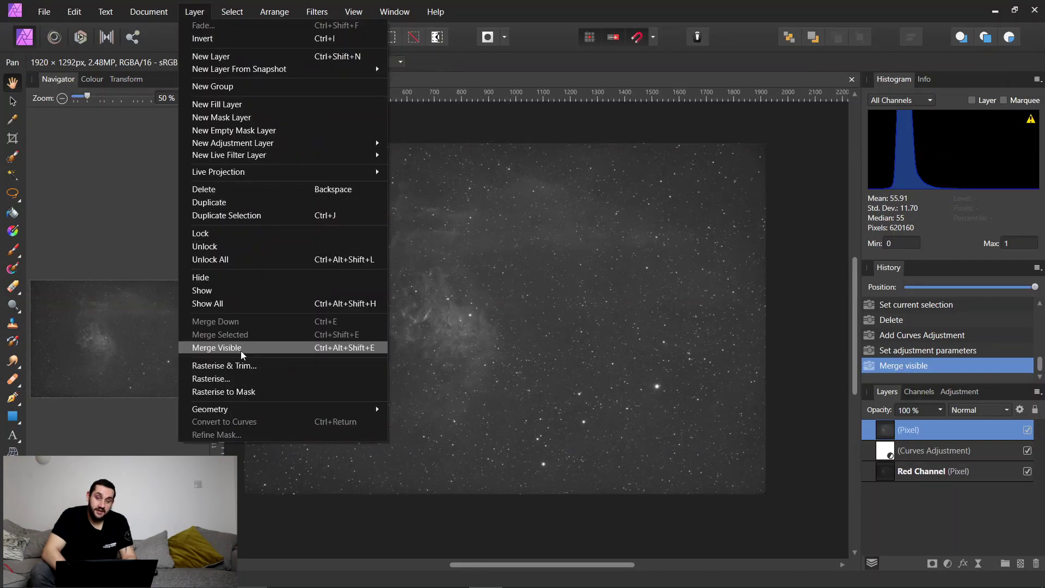
{"action": "left_click", "coordinate": [629, 318]}
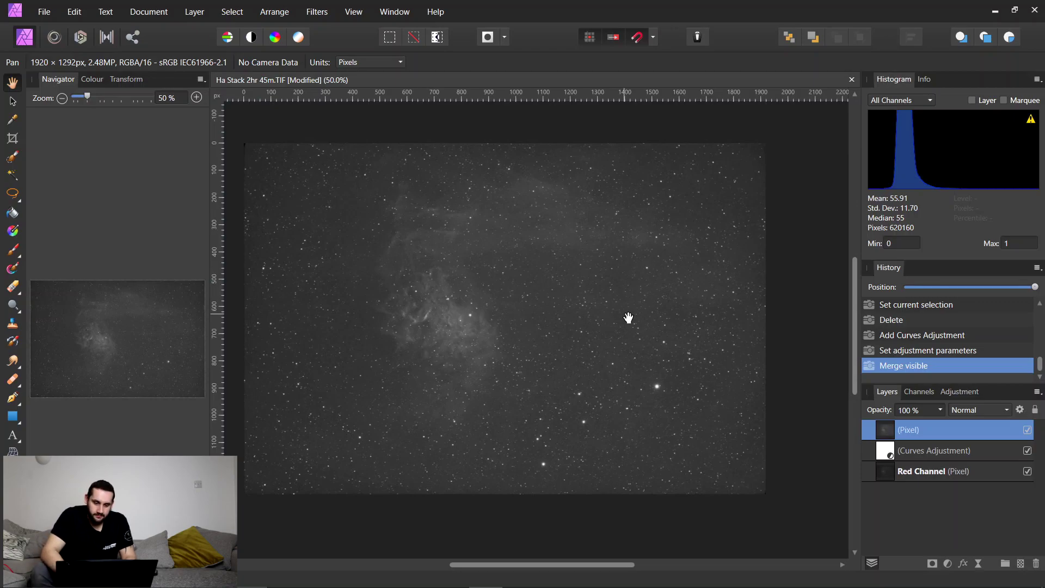
{"action": "key", "text": "ctrl+plus"}
{"action": "key", "text": "ctrl+minus"}
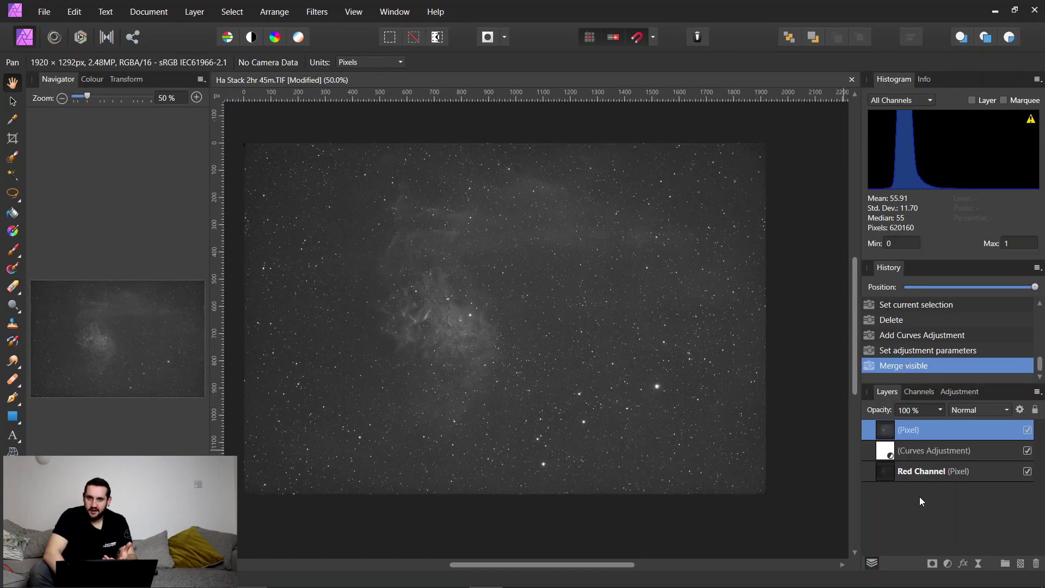
Add a Curves adjustment above the merged layer and pull a shadow point slightly below the diagonal
{"action": "left_click", "coordinate": [948, 563]}
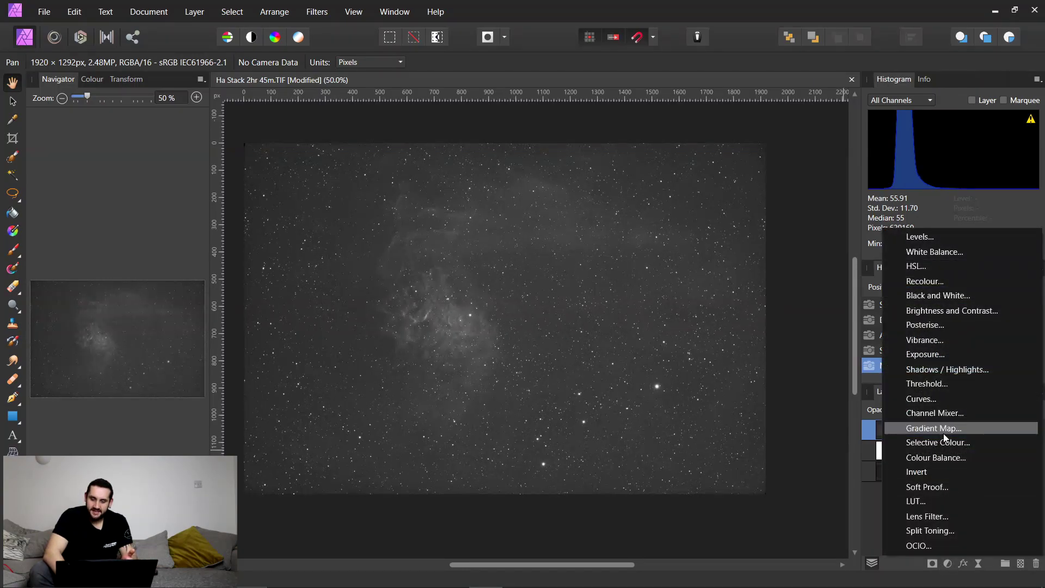
{"action": "left_click", "coordinate": [905, 397]}
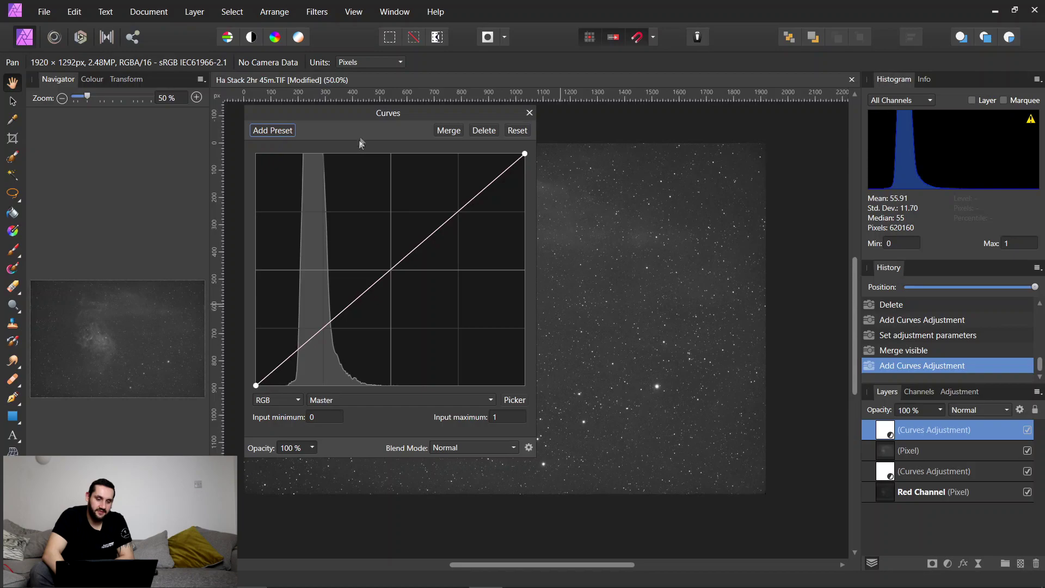
{"action": "left_click_drag", "start_coordinate": [364, 120], "coordinate": [778, 159]}
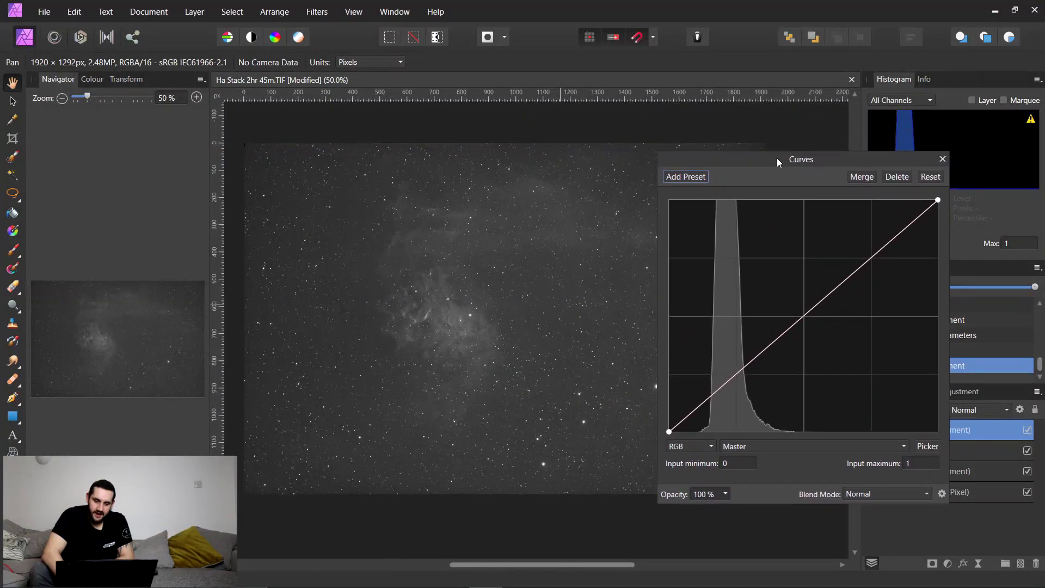
{"action": "left_click", "coordinate": [695, 409]}
{"action": "left_click_drag", "start_coordinate": [695, 414], "coordinate": [697, 422]}
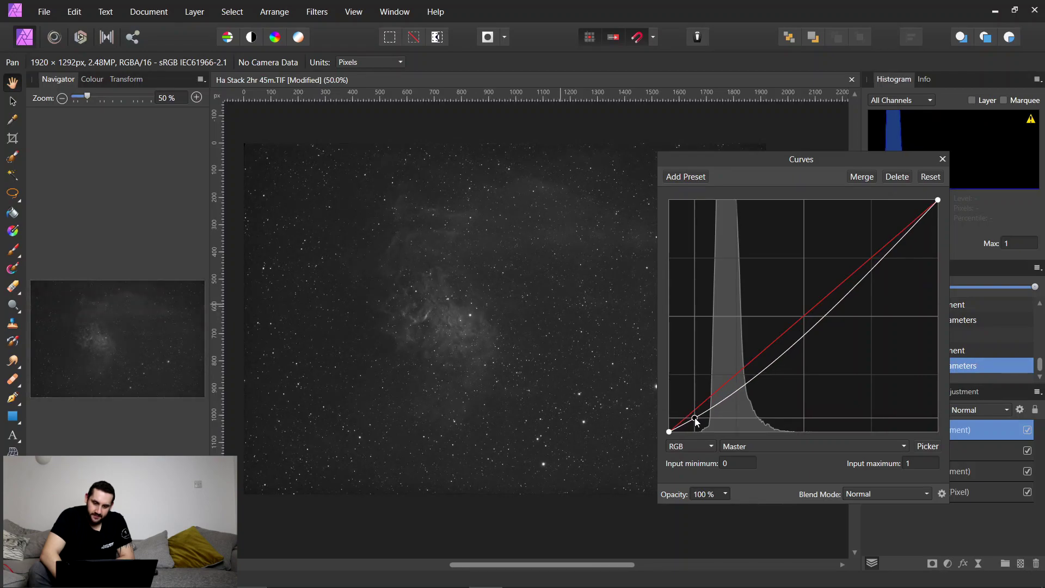
Shape the new curve into an S by raising a midtone point and a second point in the upper midtones
{"action": "left_click", "coordinate": [801, 338]}
{"action": "left_click_drag", "start_coordinate": [799, 340], "coordinate": [761, 314]}
{"action": "left_click_drag", "start_coordinate": [816, 266], "coordinate": [819, 247]}
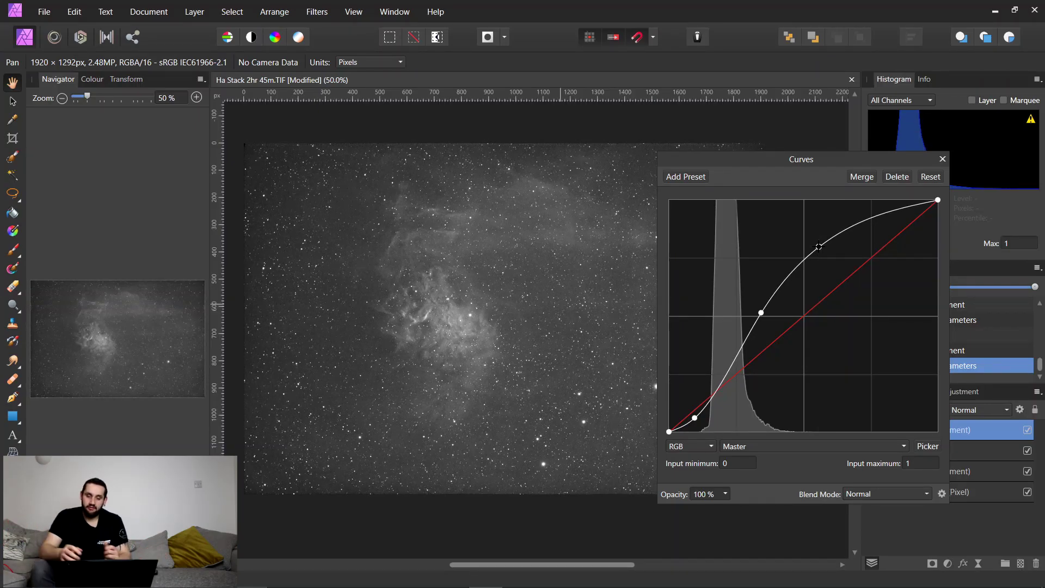
{"action": "left_click", "coordinate": [941, 159]}
Compare the image with and without the top Curves adjustment, and inspect the nebula at 100 %
{"action": "left_click", "coordinate": [1028, 430]}
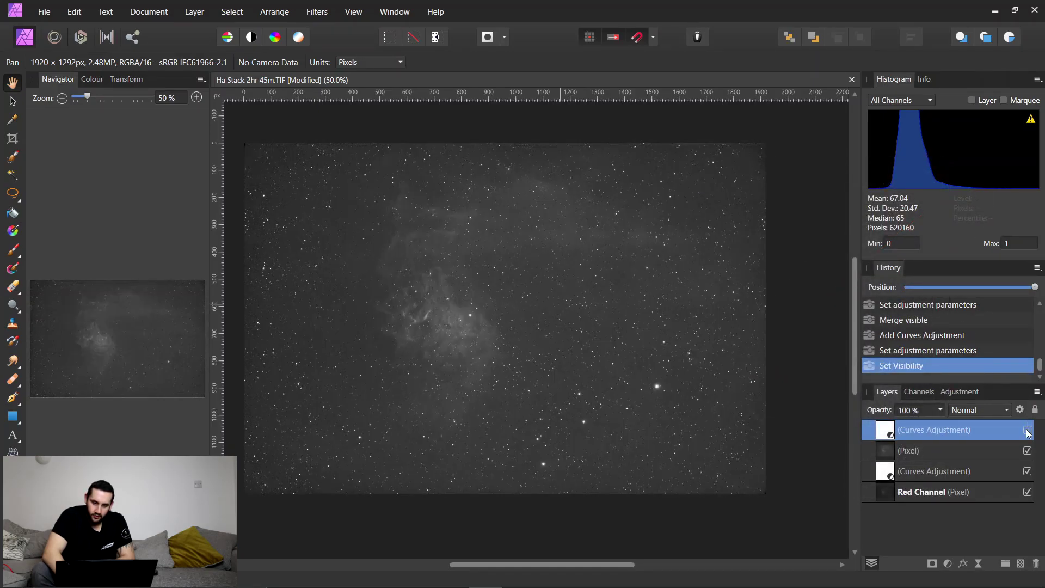
{"action": "left_click", "coordinate": [1027, 430]}
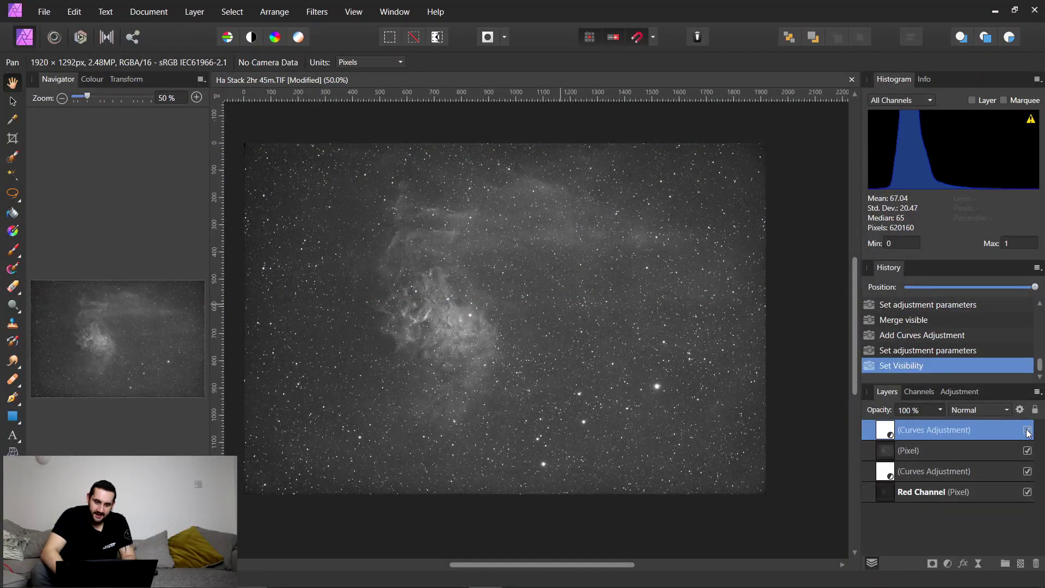
{"action": "key", "text": "ctrl+1"}
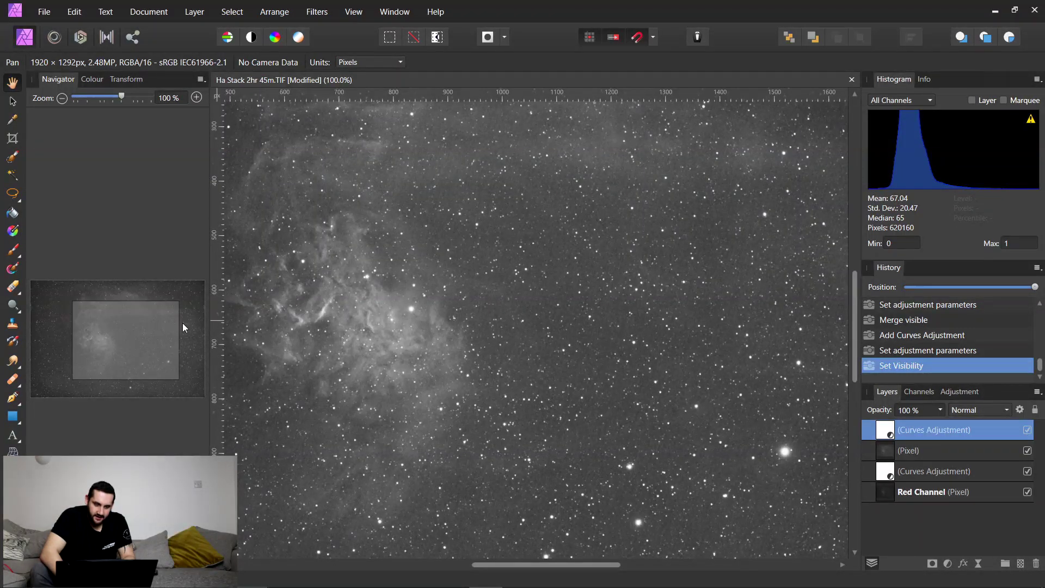
{"action": "left_click_drag", "start_coordinate": [182, 322], "coordinate": [130, 334]}
{"action": "scroll", "coordinate": [360, 275], "scroll_direction": "down", "scroll_amount": 1}
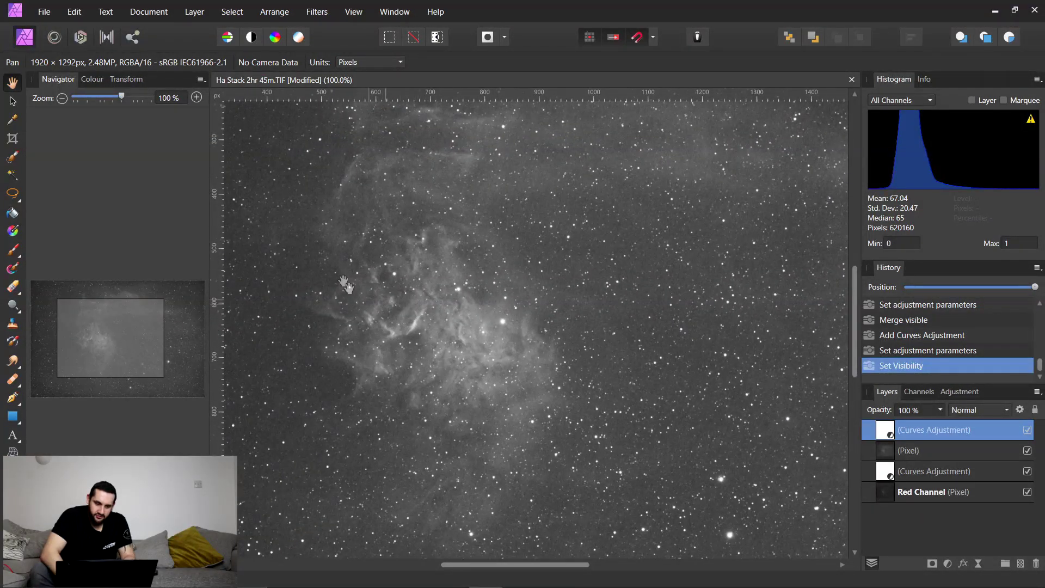
{"action": "scroll", "coordinate": [343, 280], "scroll_direction": "down", "scroll_amount": 1}
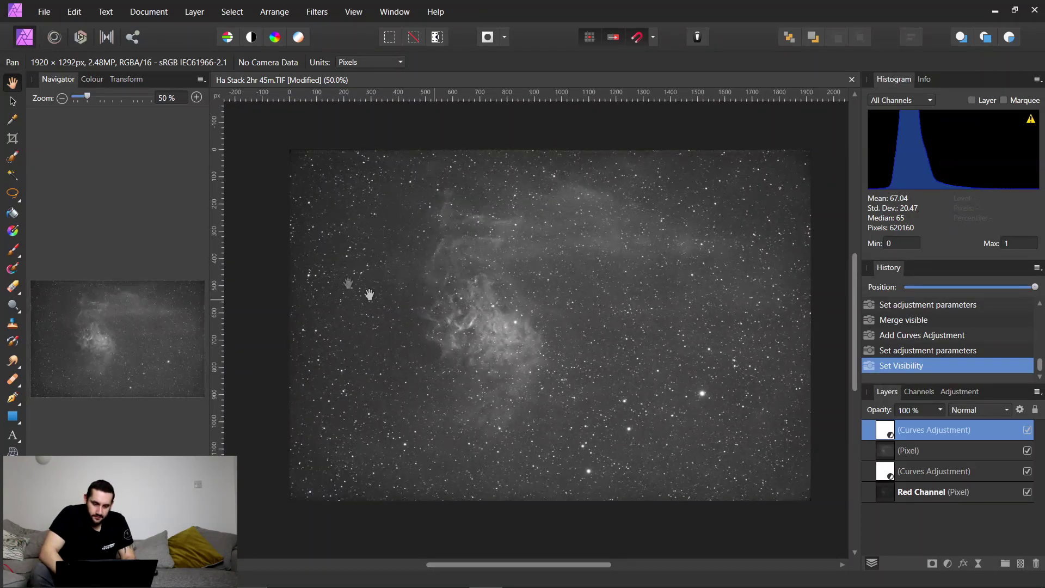
{"action": "key", "text": "alt"}
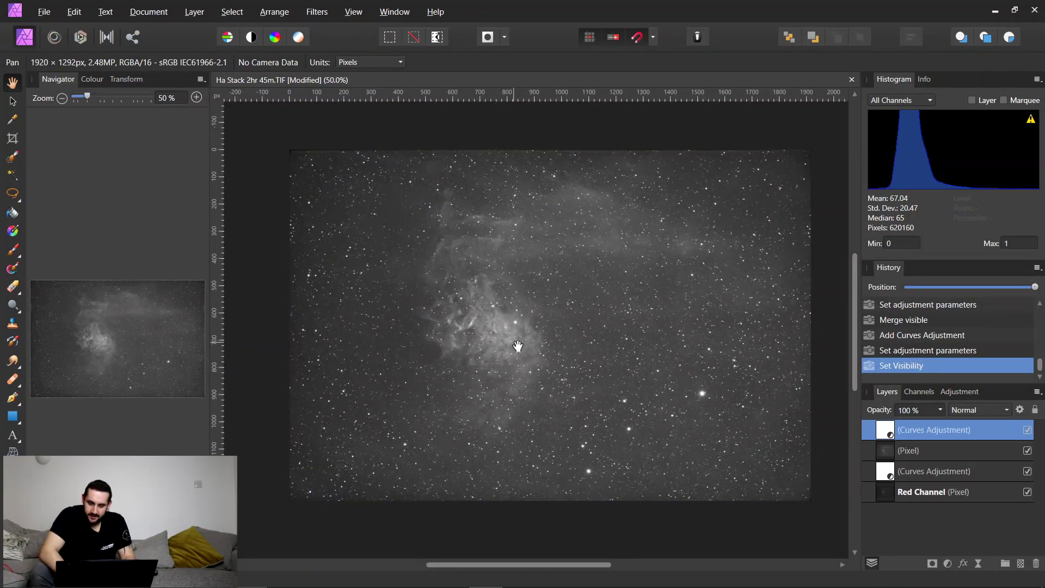
Merge the visible layers into a new pixel layer and select its dark background by sampled colour, using the Intensity model and 10 % tolerance
{"action": "key", "text": "ctrl+shift+alt+e"}
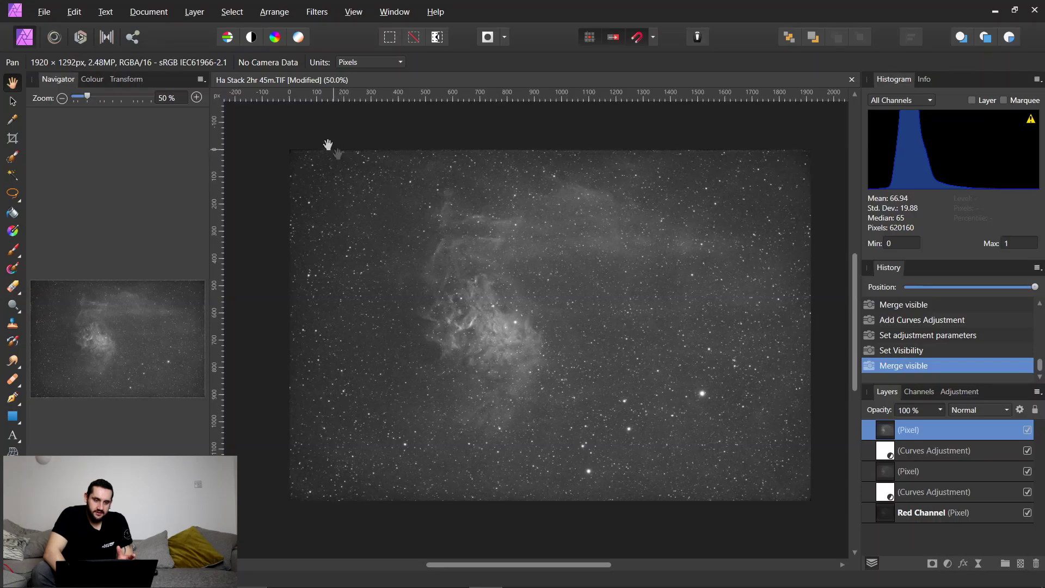
{"action": "left_click", "coordinate": [239, 12]}
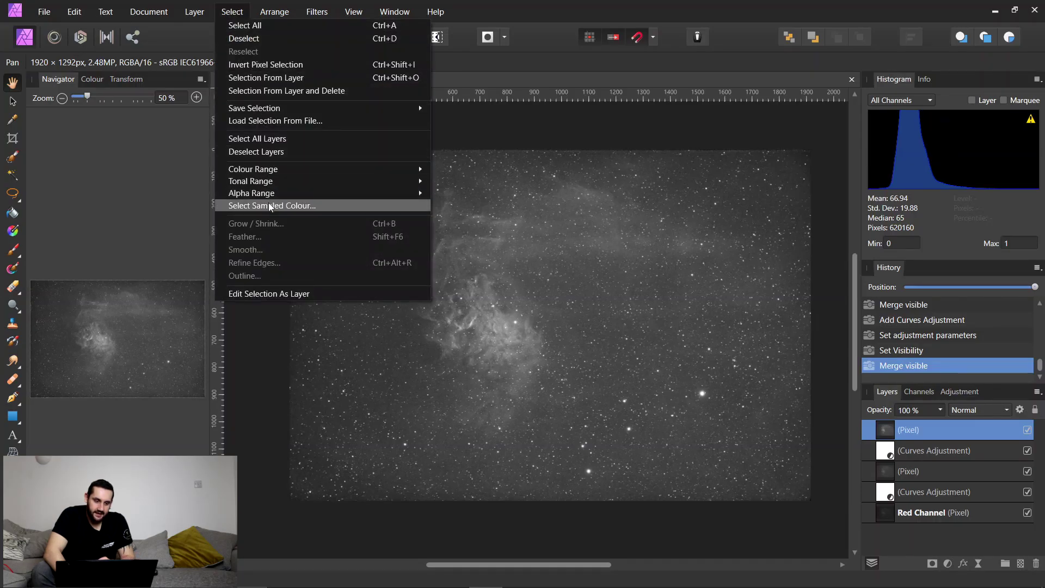
{"action": "left_click", "coordinate": [294, 205]}
{"action": "left_click", "coordinate": [336, 308]}
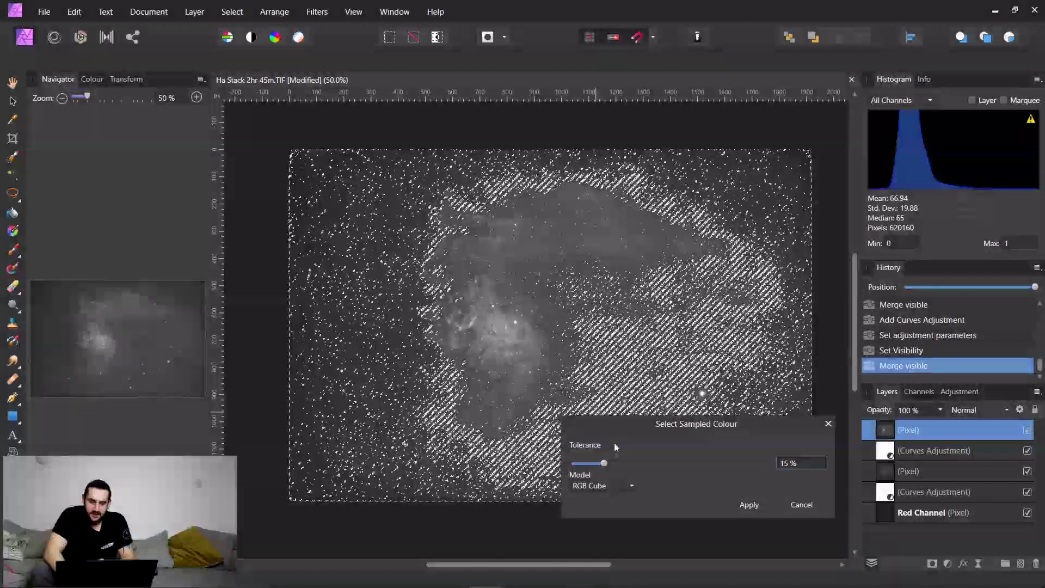
{"action": "left_click", "coordinate": [603, 486]}
{"action": "left_click", "coordinate": [590, 530]}
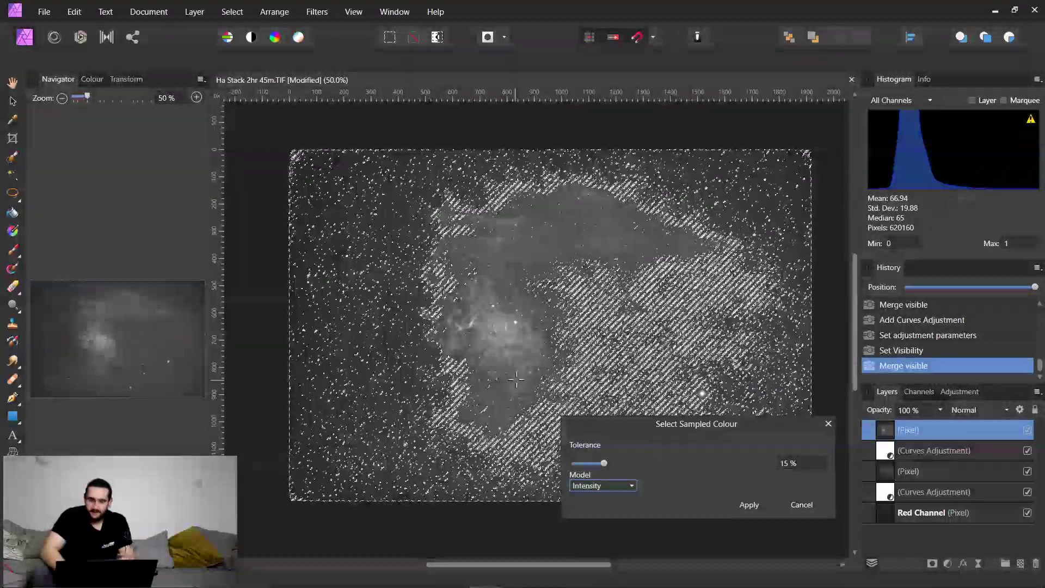
{"action": "mouse_move", "coordinate": [604, 463]}
{"action": "left_mouse_down"}
{"action": "mouse_move", "coordinate": [662, 470]}
{"action": "mouse_move", "coordinate": [594, 470]}
{"action": "left_mouse_up"}
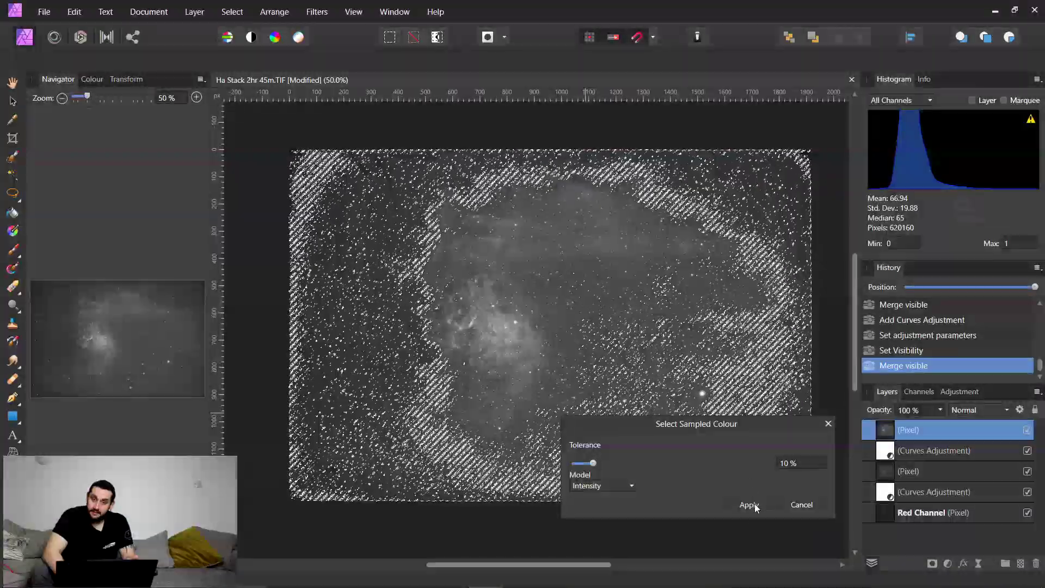
{"action": "left_click", "coordinate": [754, 504]}
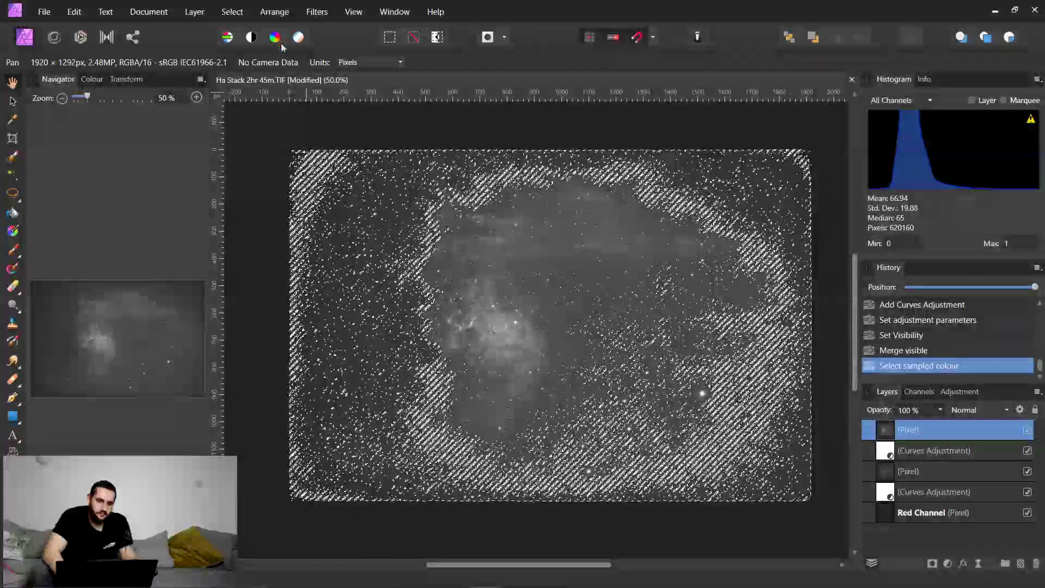
Feather the background selection with a radius of 10 px
{"action": "left_click", "coordinate": [232, 11]}
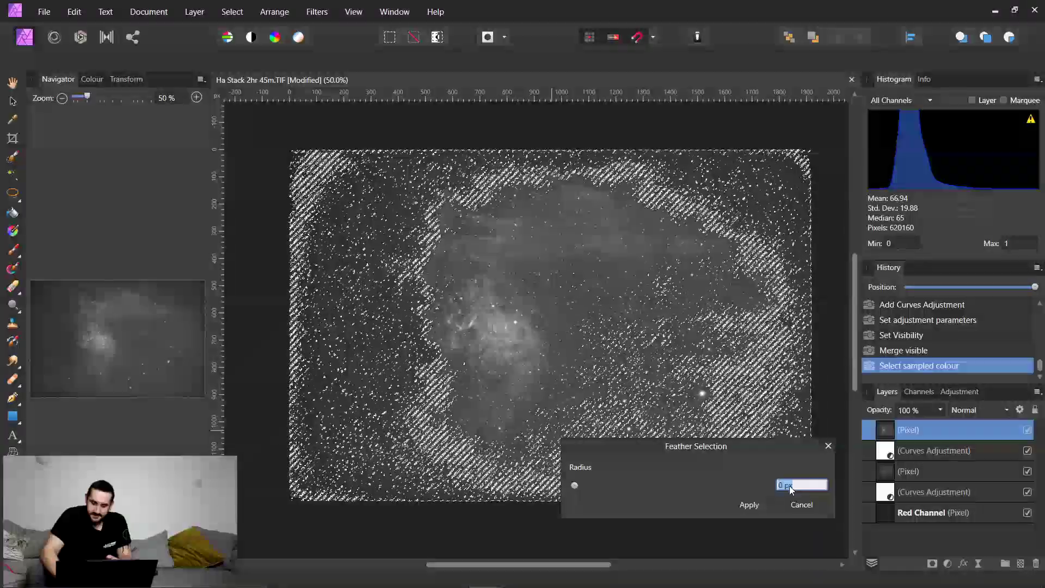
{"action": "type", "text": "10"}
{"action": "key", "text": "Return"}
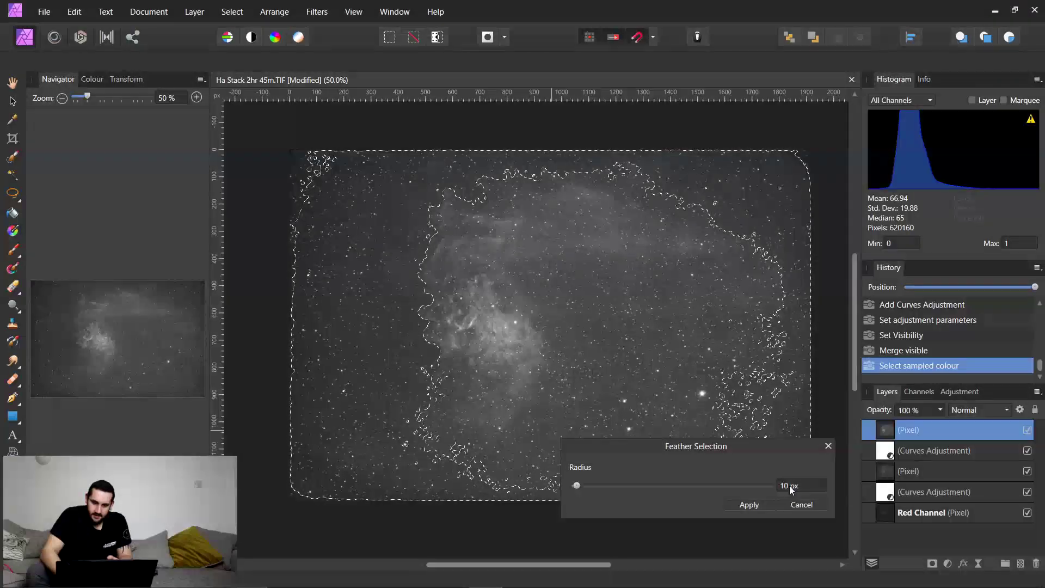
{"action": "left_click", "coordinate": [757, 505]}
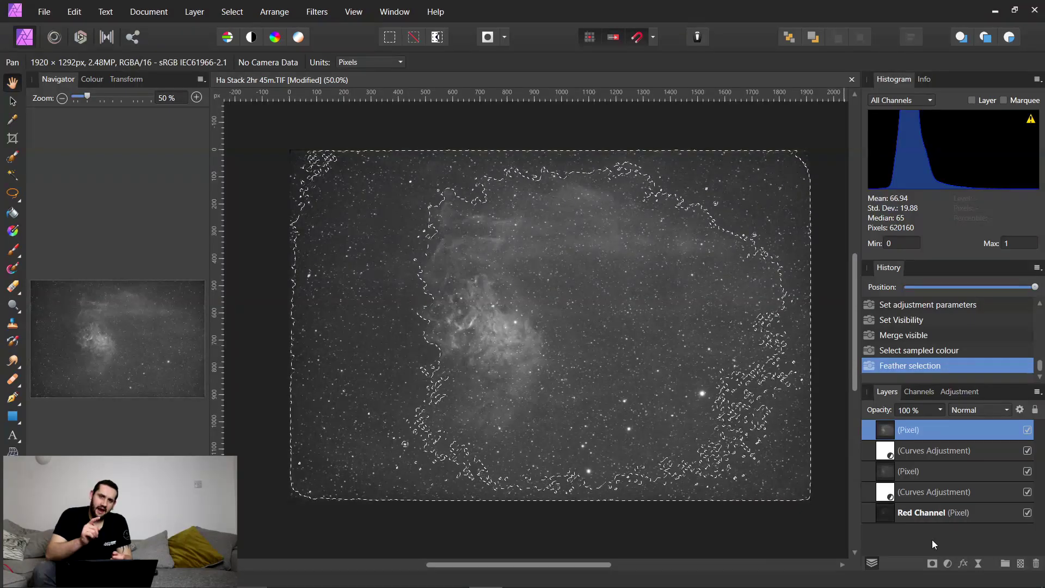
Add a Curves adjustment masked by the feathered background selection, and deselect
{"action": "left_click", "coordinate": [948, 563]}
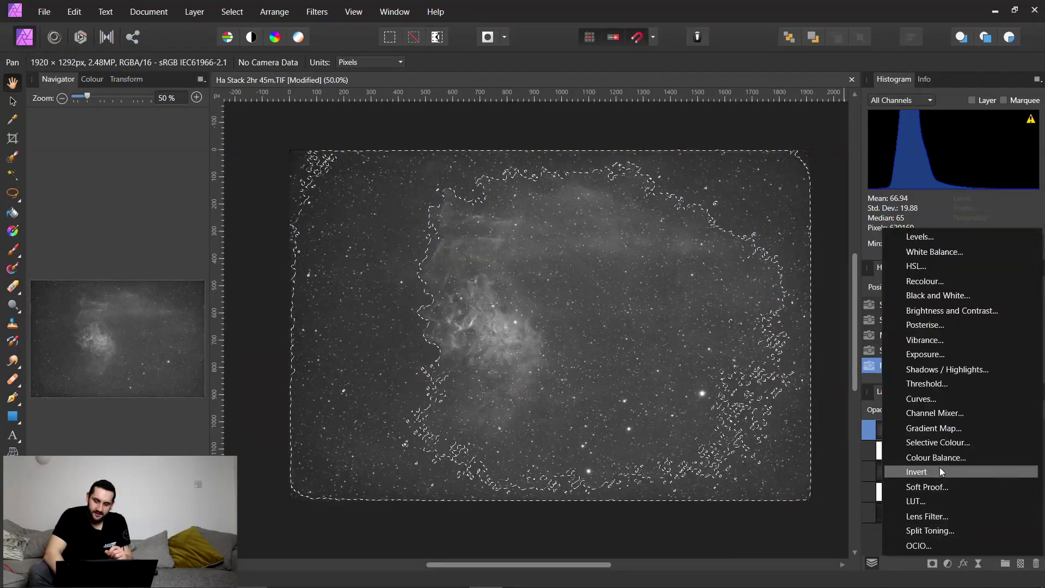
{"action": "left_click", "coordinate": [939, 398]}
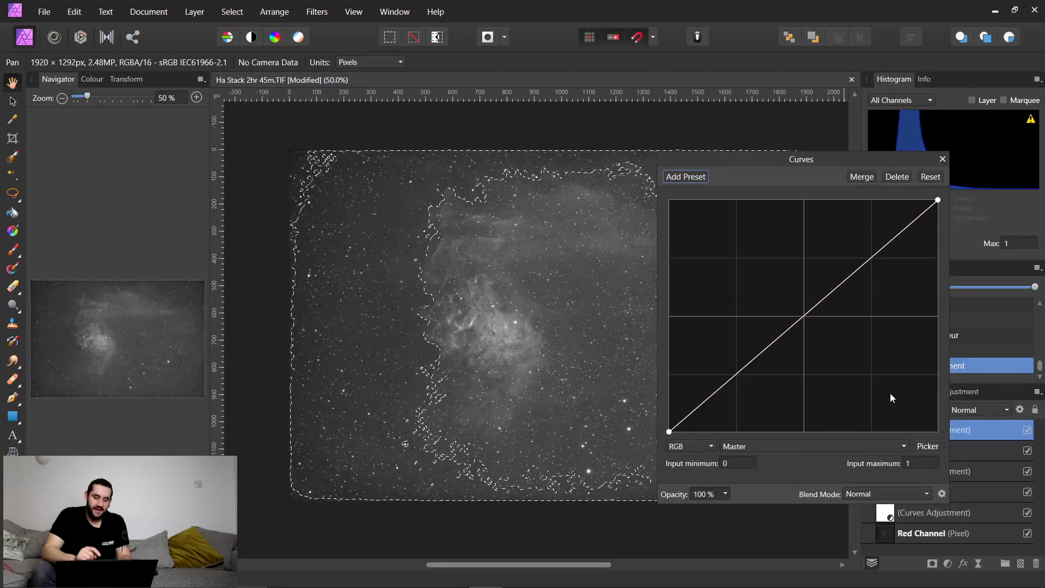
{"action": "key", "text": "ctrl+d"}
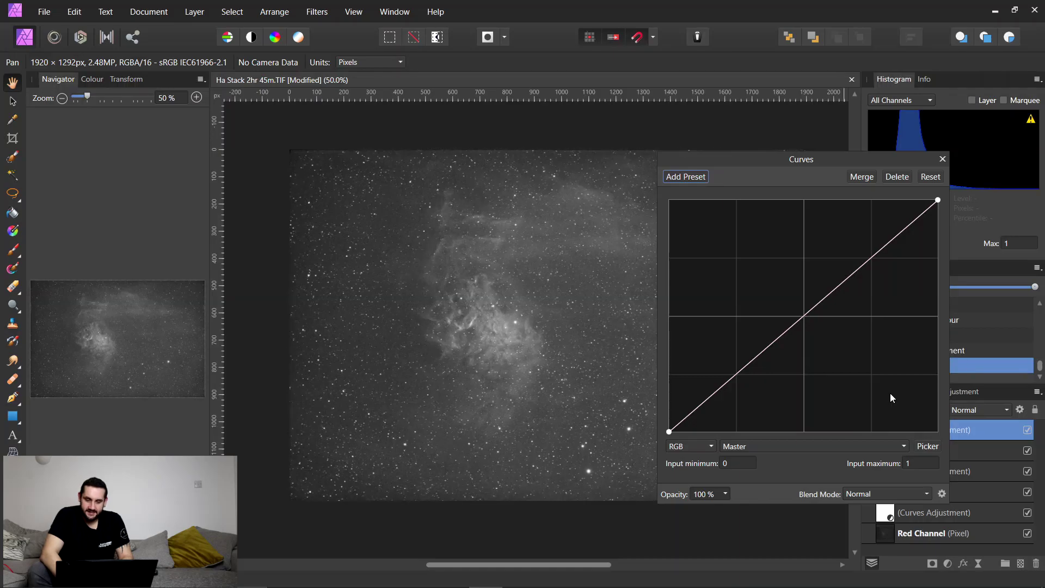
View the new Curves adjustment's mask on its own to examine which areas it affects, and return to the image
{"action": "left_click_drag", "start_coordinate": [825, 161], "coordinate": [238, 113]}
{"action": "left_click", "coordinate": [887, 434], "text": "alt"}
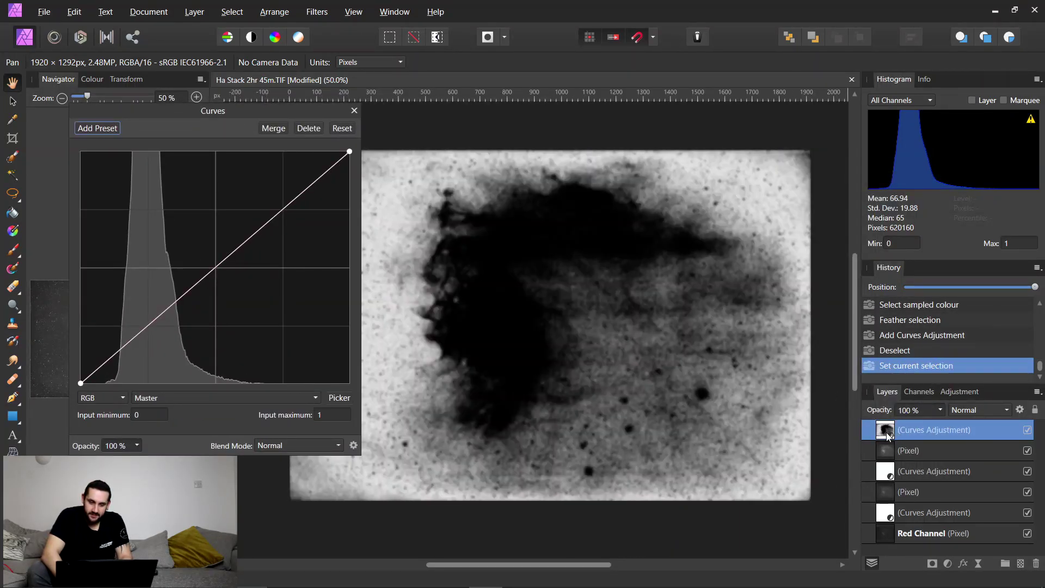
{"action": "left_click_drag", "start_coordinate": [236, 112], "coordinate": [189, 112]}
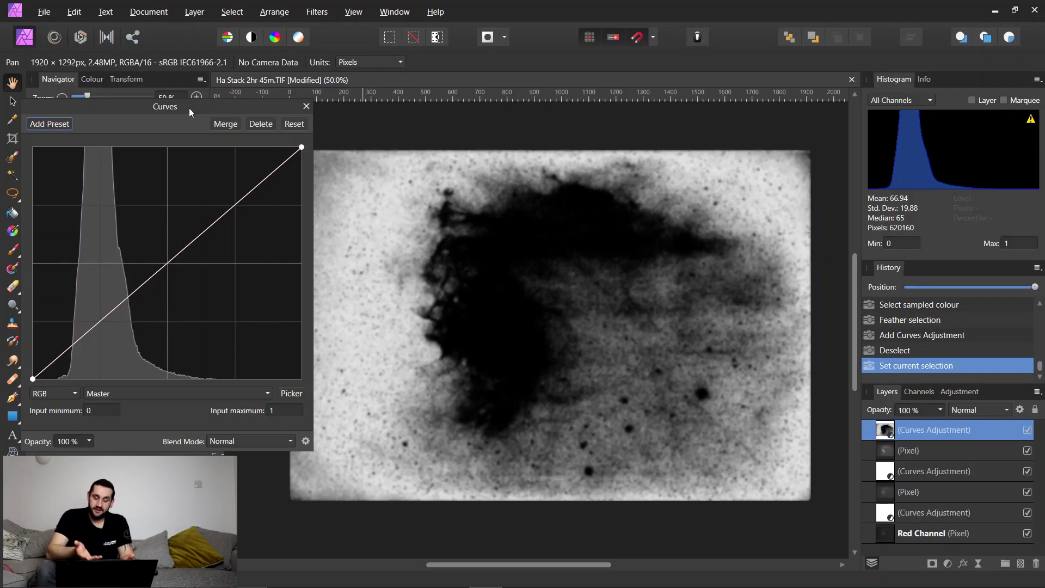
{"action": "left_click", "coordinate": [869, 448]}
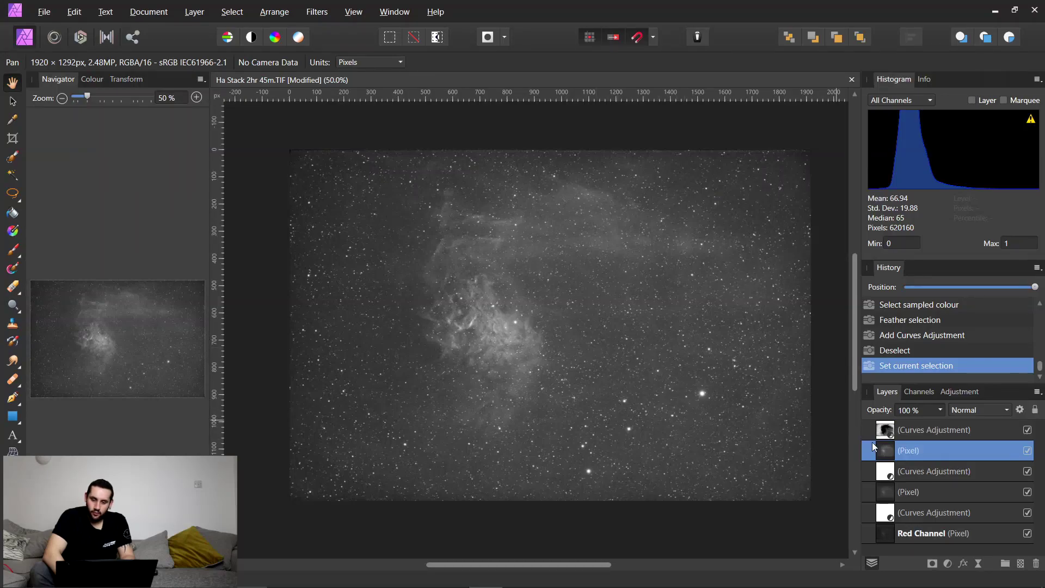
{"action": "left_click", "coordinate": [899, 433]}
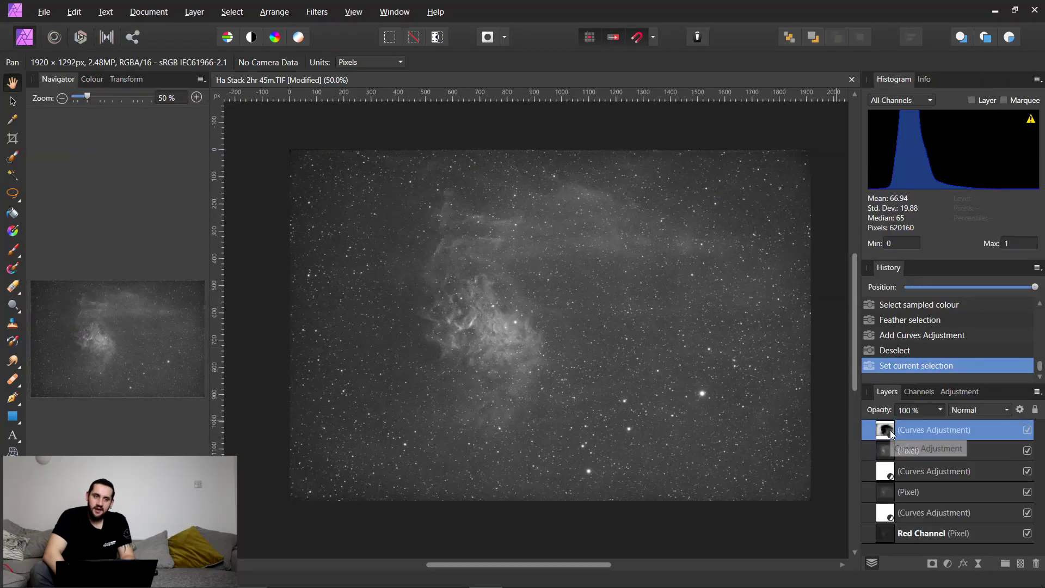
Reset a steep trial lift of the masked curve and pull a lower-midtone point down to darken the background
{"action": "double_click", "coordinate": [891, 434]}
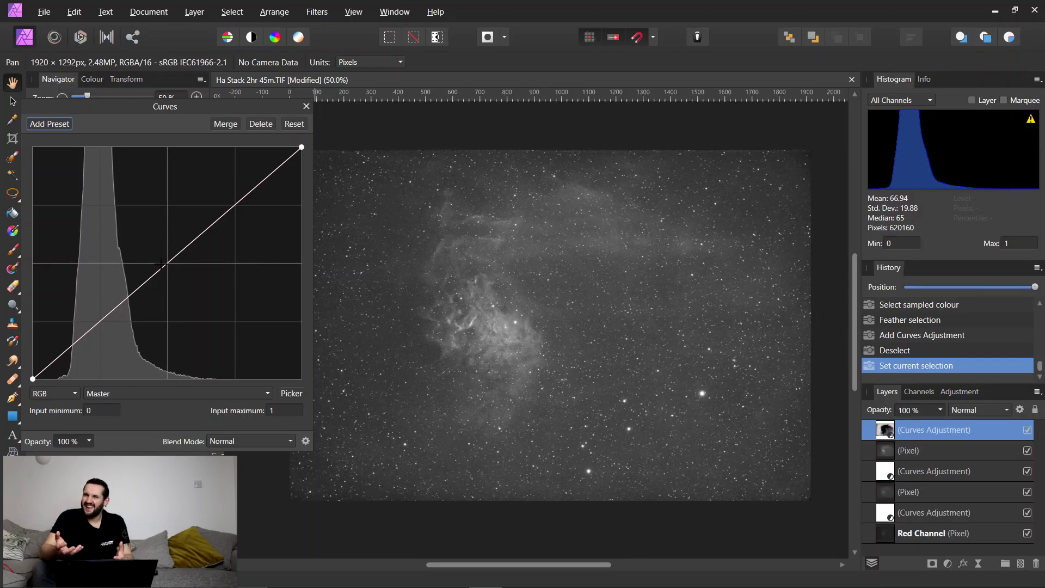
{"action": "left_click_drag", "start_coordinate": [160, 263], "coordinate": [45, 235]}
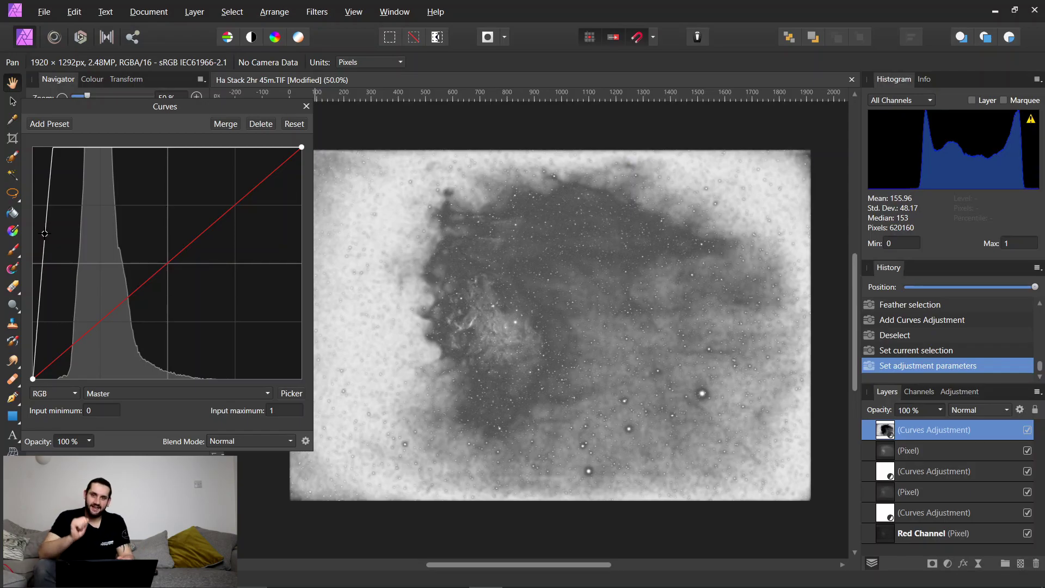
{"action": "left_click", "coordinate": [289, 128]}
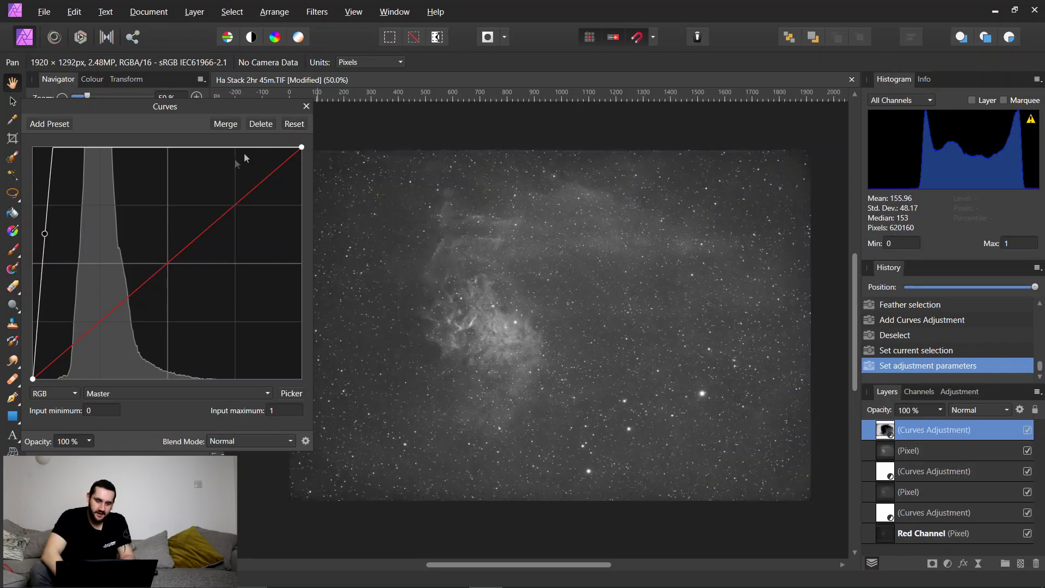
{"action": "left_click_drag", "start_coordinate": [123, 301], "coordinate": [129, 332]}
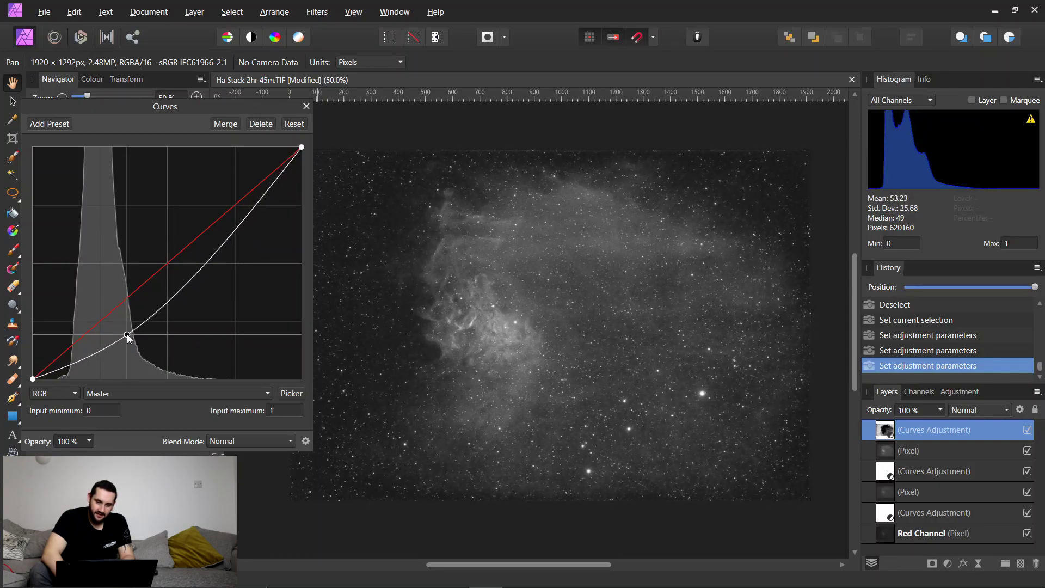
{"action": "left_click_drag", "start_coordinate": [127, 335], "coordinate": [127, 338]}
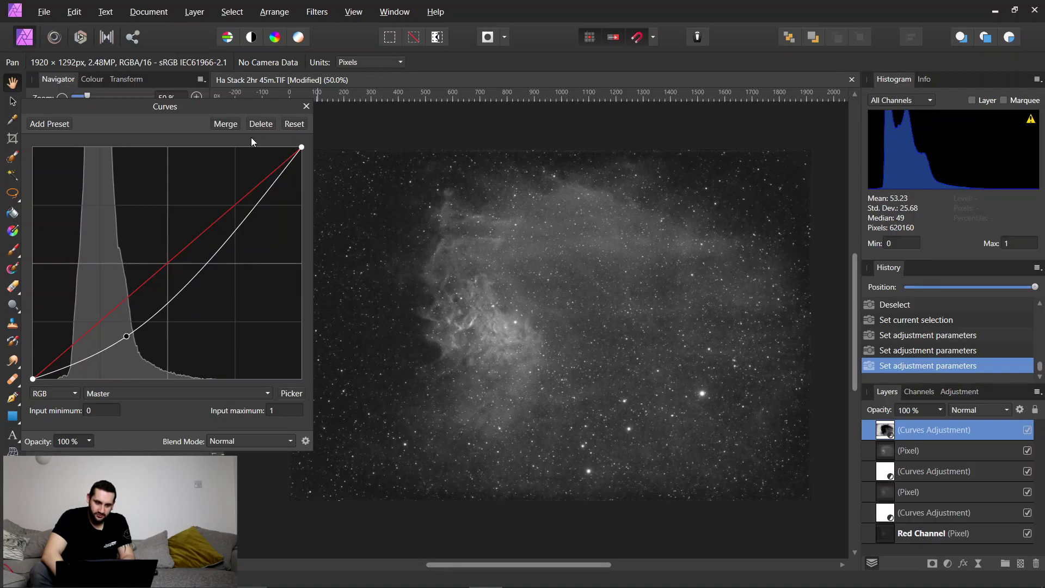
{"action": "left_click", "coordinate": [305, 107]}
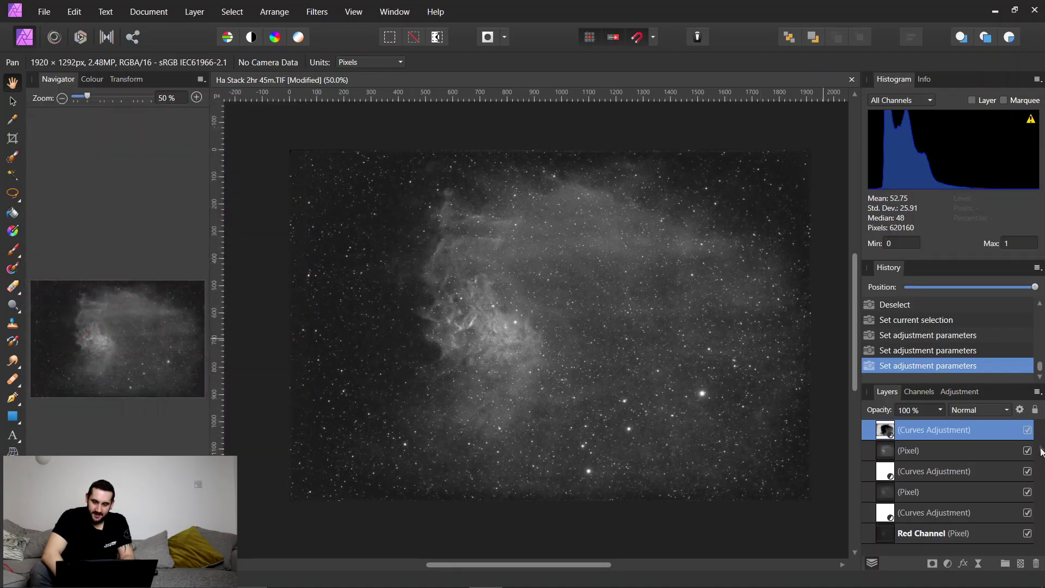
Compare the image with and without the masked Curves adjustment, and inspect the nebula and its dark surroundings at 75 %
{"action": "left_click", "coordinate": [1027, 431]}
{"action": "left_click", "coordinate": [1027, 430]}
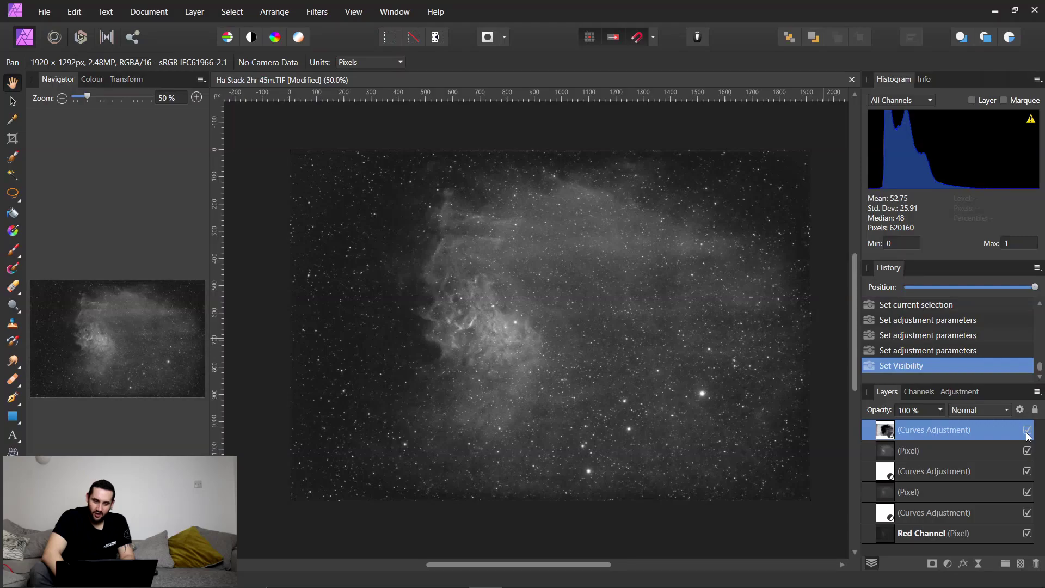
{"action": "left_click", "coordinate": [1027, 431]}
{"action": "left_click", "coordinate": [1027, 431]}
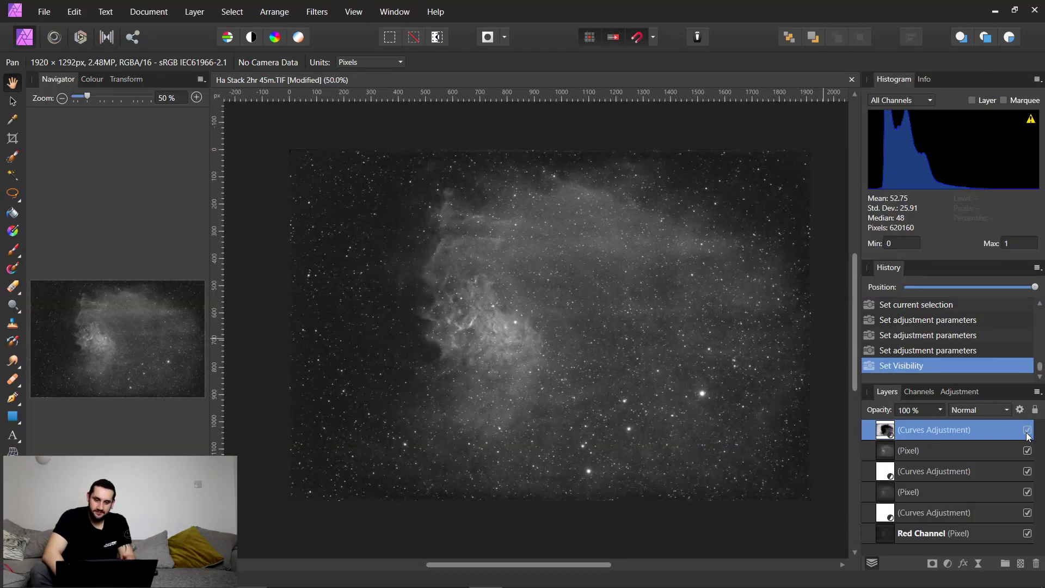
{"action": "left_click", "coordinate": [1028, 430]}
{"action": "left_click", "coordinate": [1027, 430]}
{"action": "left_click", "coordinate": [1027, 430]}
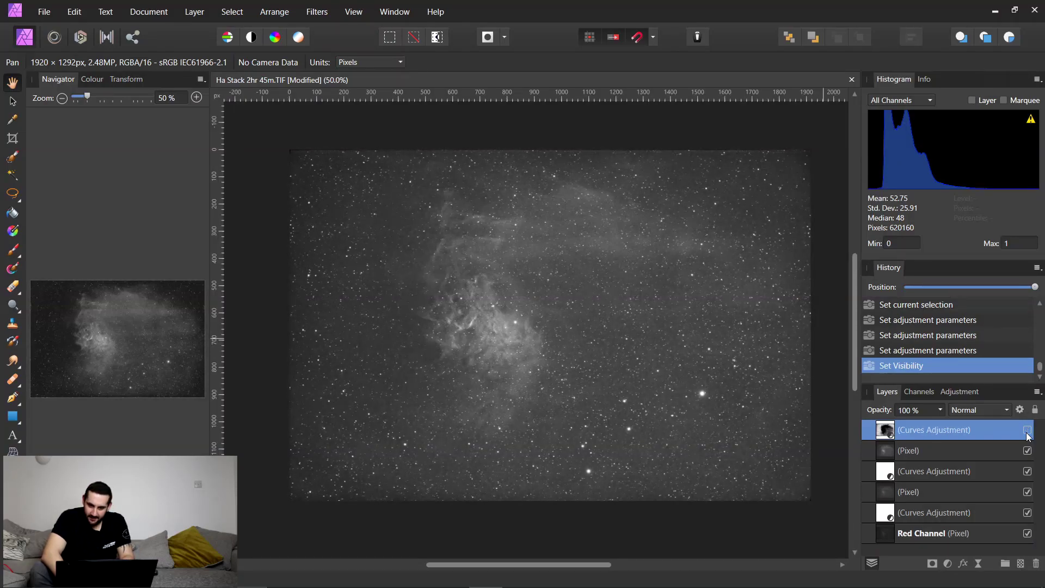
{"action": "left_click", "coordinate": [1027, 430]}
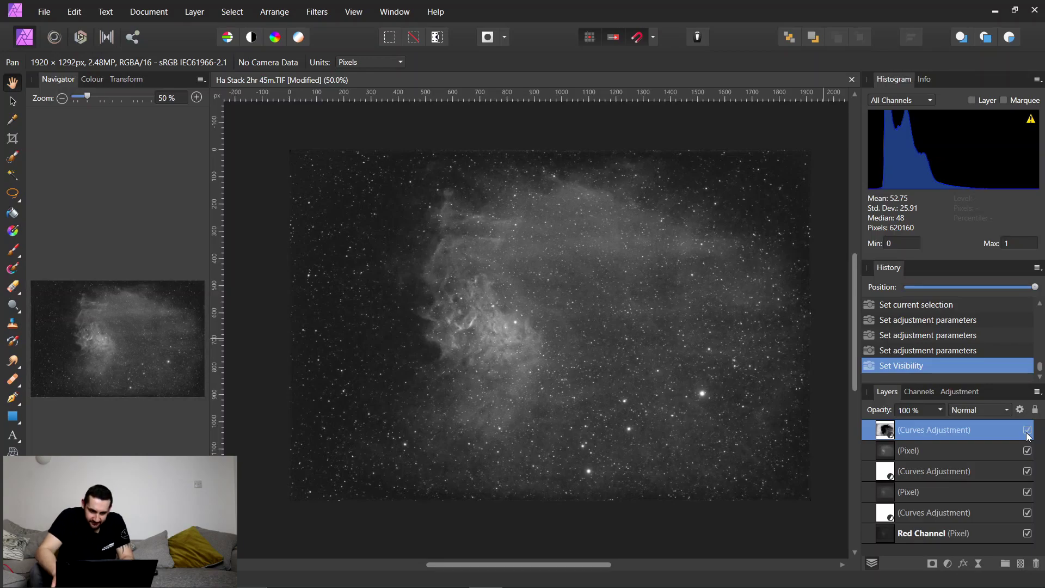
{"action": "key", "text": "ctrl+plus"}
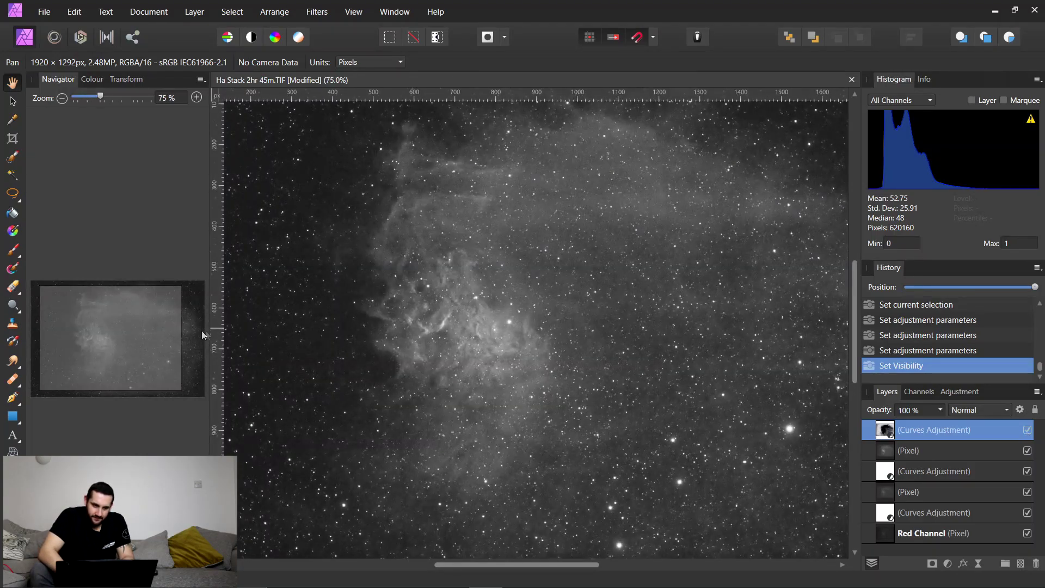
{"action": "left_click_drag", "start_coordinate": [201, 335], "coordinate": [107, 341]}
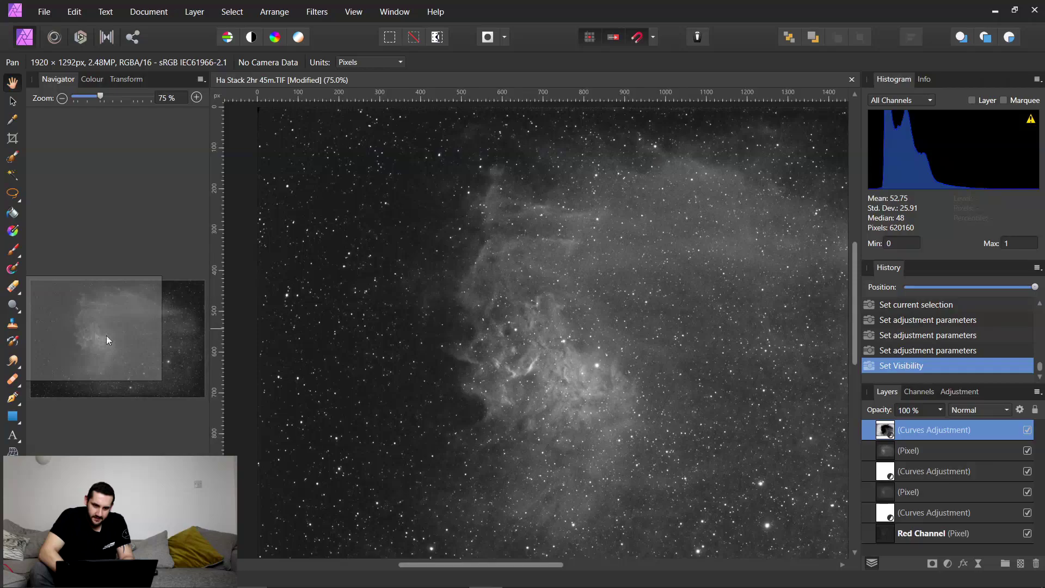
{"action": "key", "text": "ctrl+minus"}
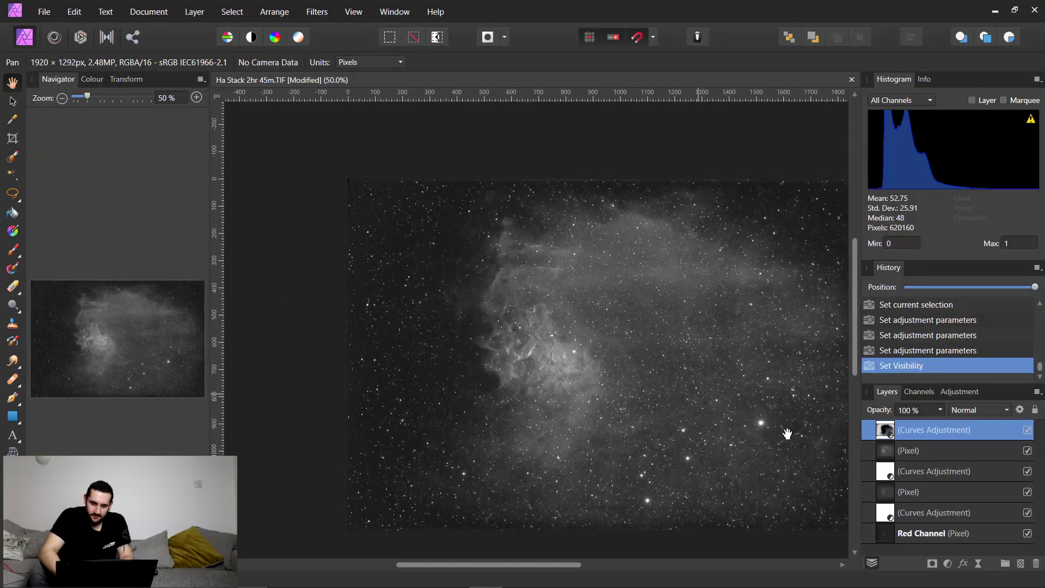
{"action": "key", "text": "ctrl+minus"}
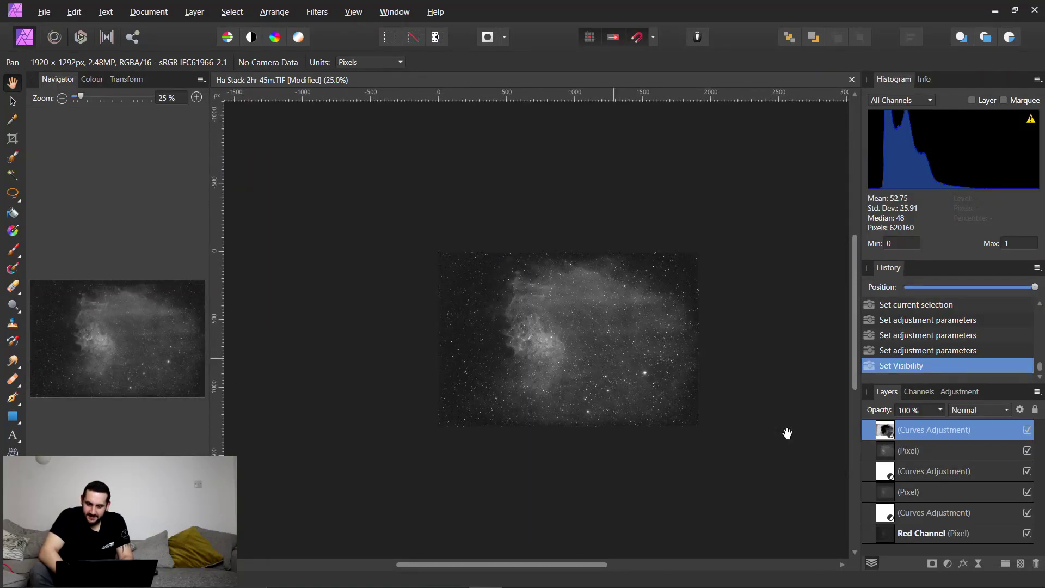
Merge the visible layers into a new pixel layer and select its bright nebula by sampled colour, using the Intensity model and 52 % tolerance
{"action": "key", "text": "ctrl+shift+alt+e"}
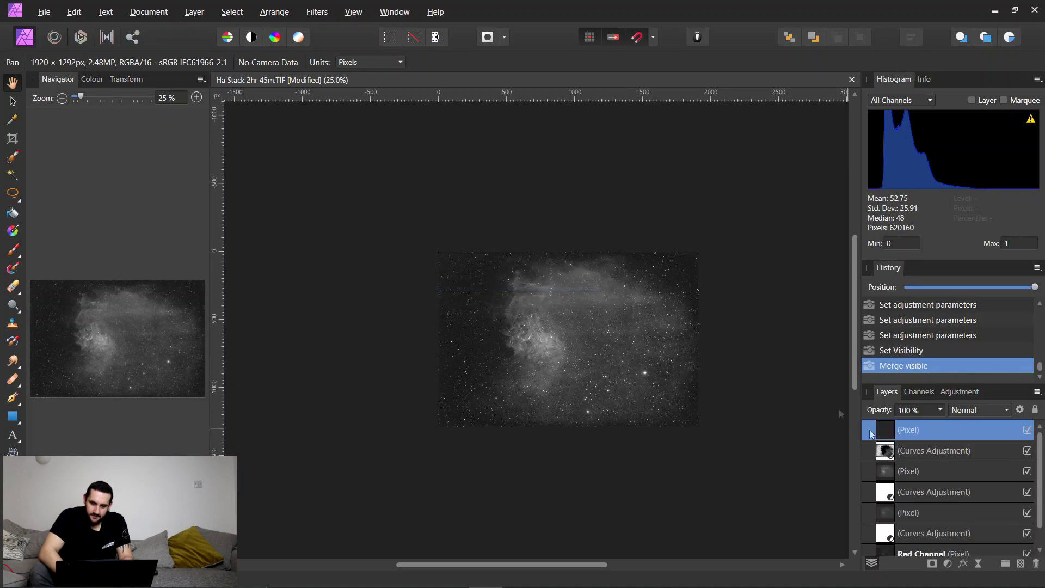
{"action": "left_click", "coordinate": [232, 11]}
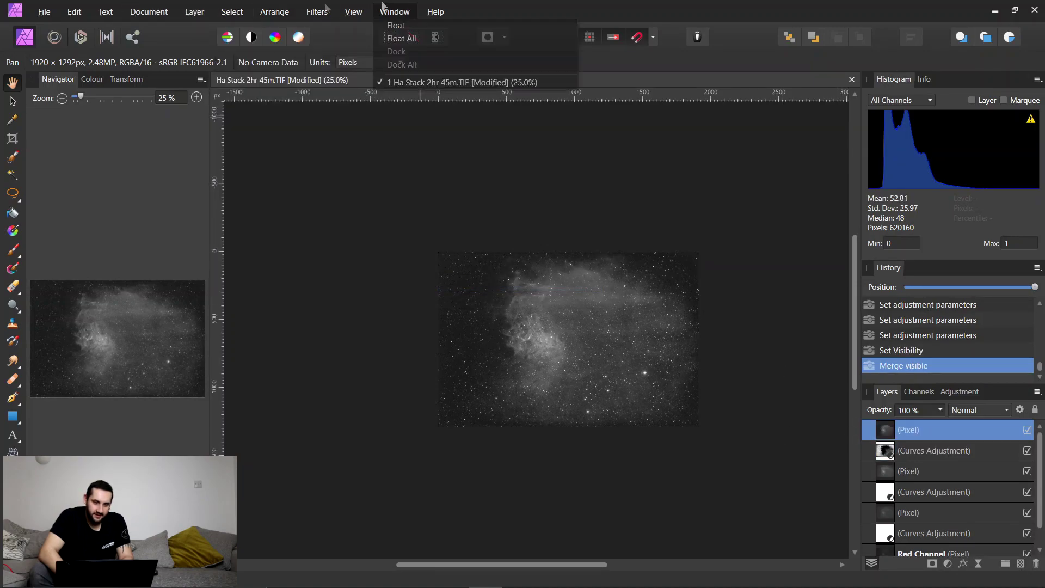
{"action": "left_click", "coordinate": [264, 206]}
{"action": "left_click", "coordinate": [545, 339]}
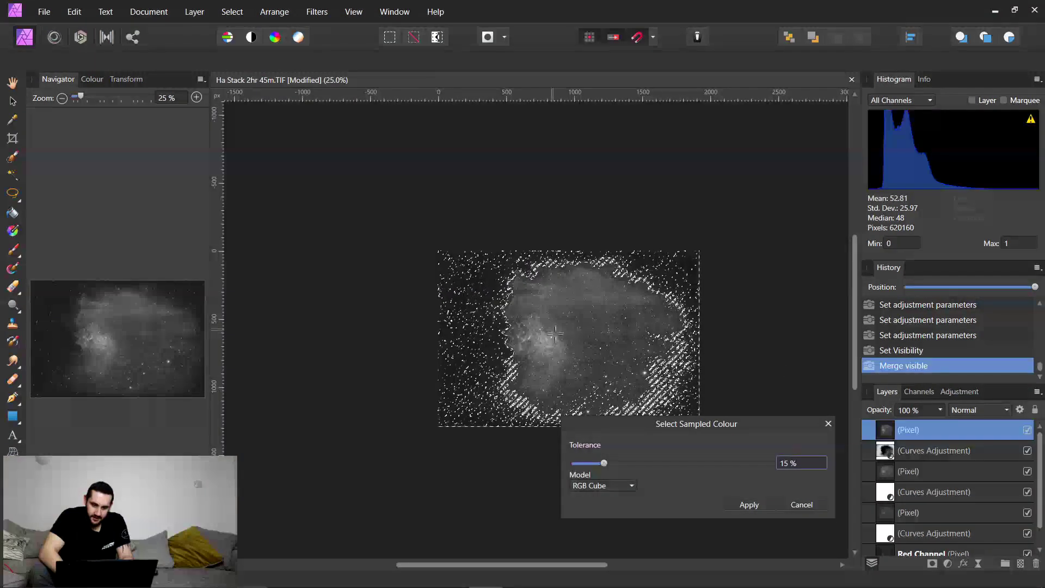
{"action": "left_click", "coordinate": [604, 486]}
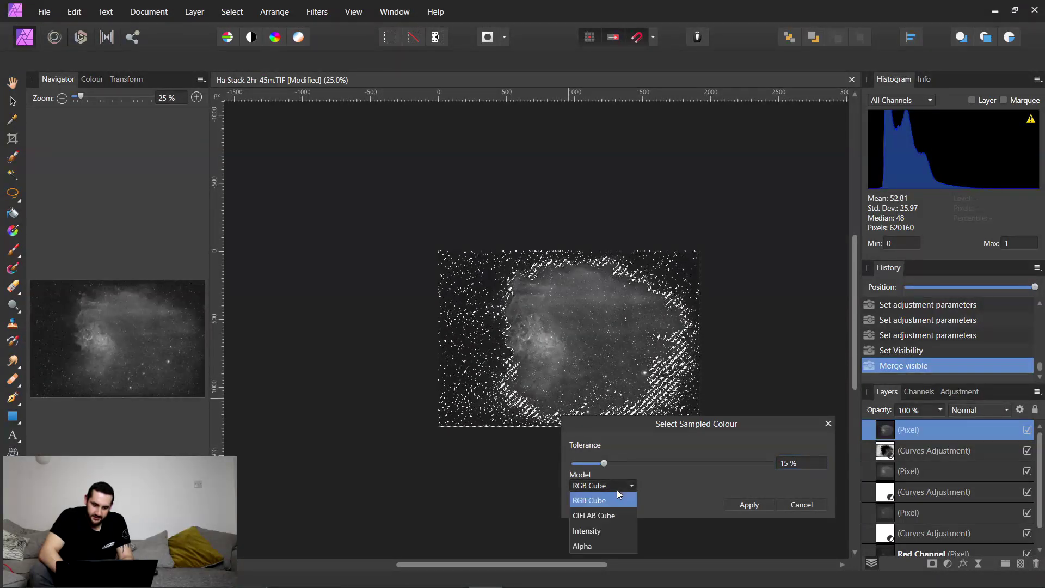
{"action": "left_click", "coordinate": [607, 536]}
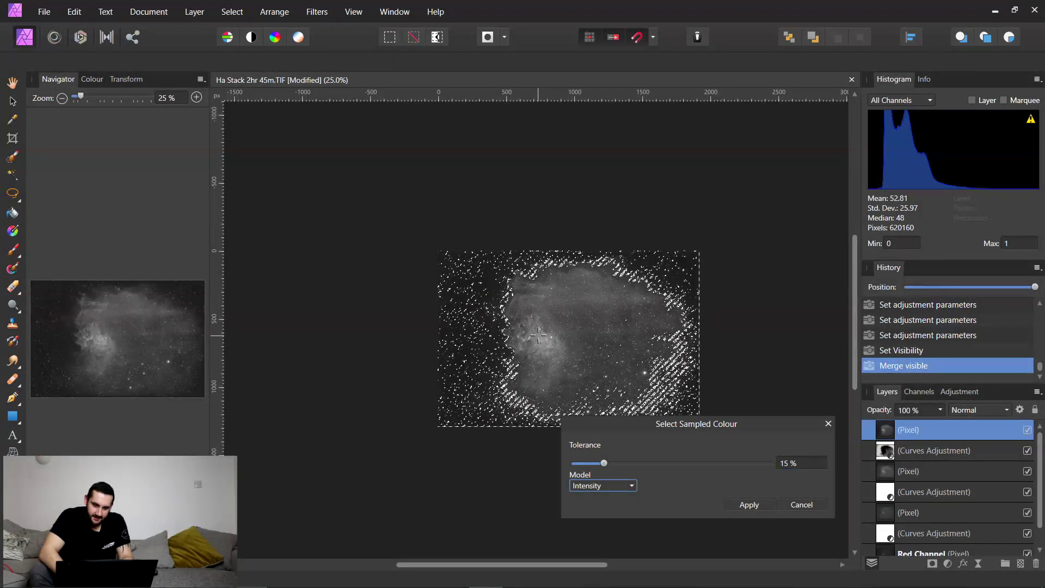
{"action": "key", "text": "ctrl+plus"}
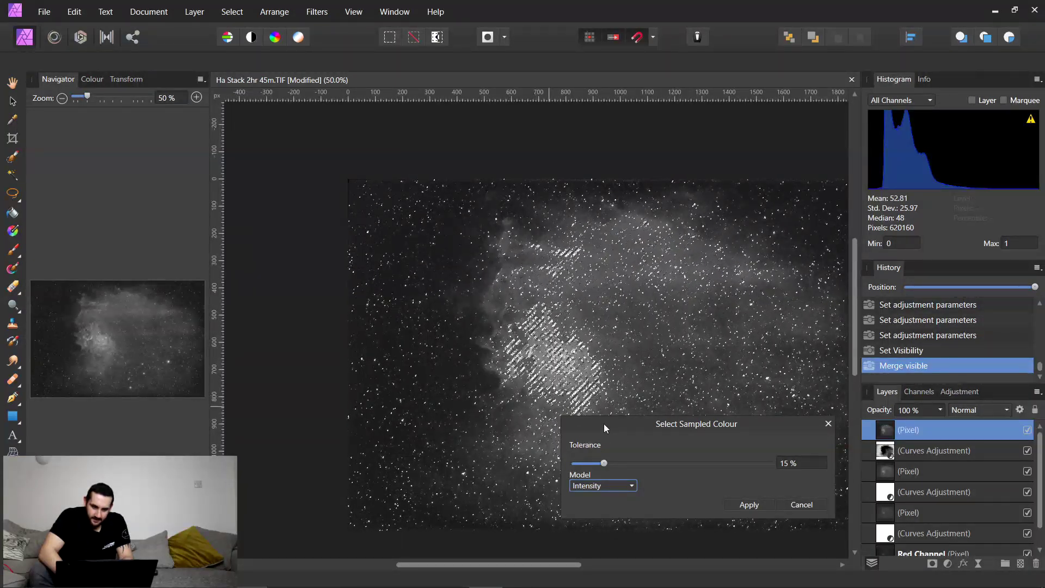
{"action": "left_click_drag", "start_coordinate": [603, 424], "coordinate": [82, 245]}
{"action": "left_click_drag", "start_coordinate": [82, 282], "coordinate": [154, 290]}
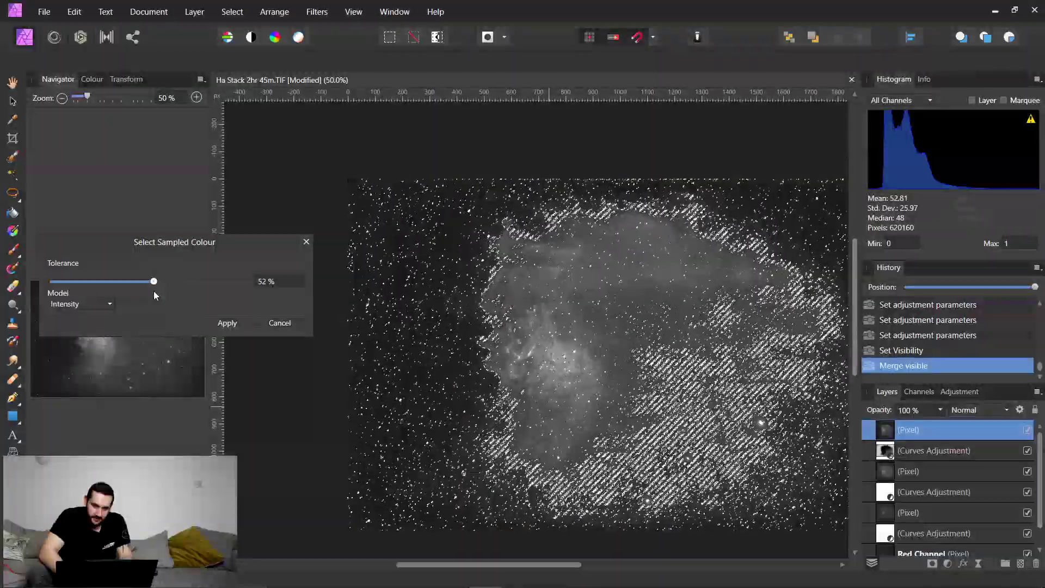
{"action": "left_click", "coordinate": [218, 325]}
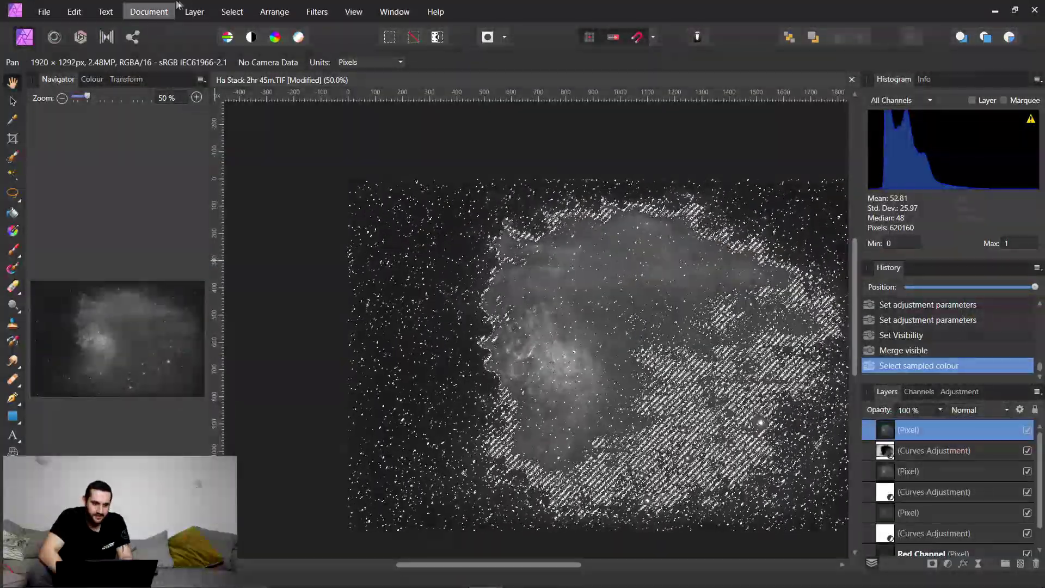
Feather the nebula selection with a radius of 10 px
{"action": "left_click", "coordinate": [238, 13]}
{"action": "left_click", "coordinate": [256, 234]}
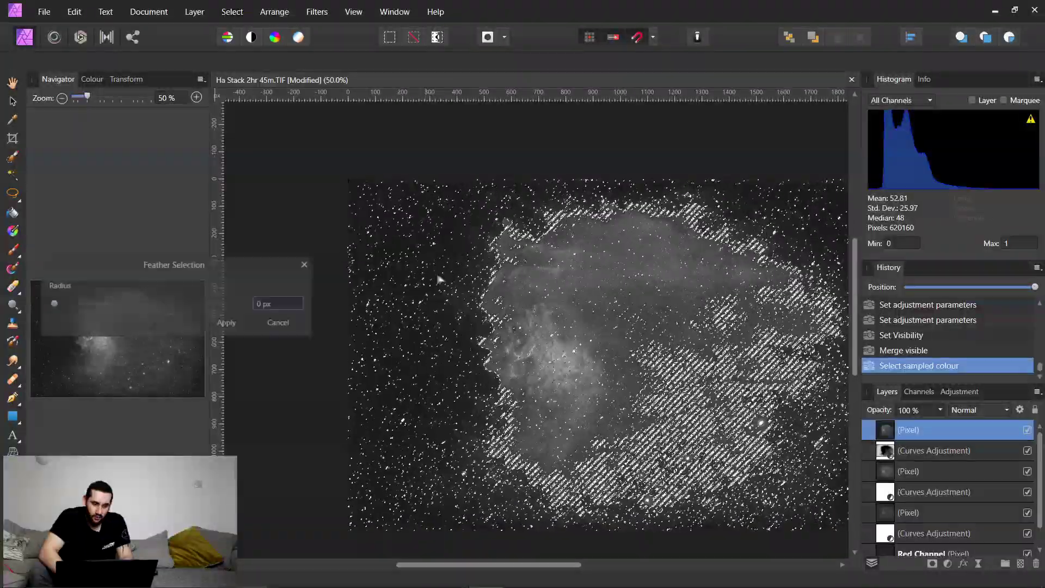
{"action": "left_click", "coordinate": [284, 303]}
{"action": "type", "text": "10"}
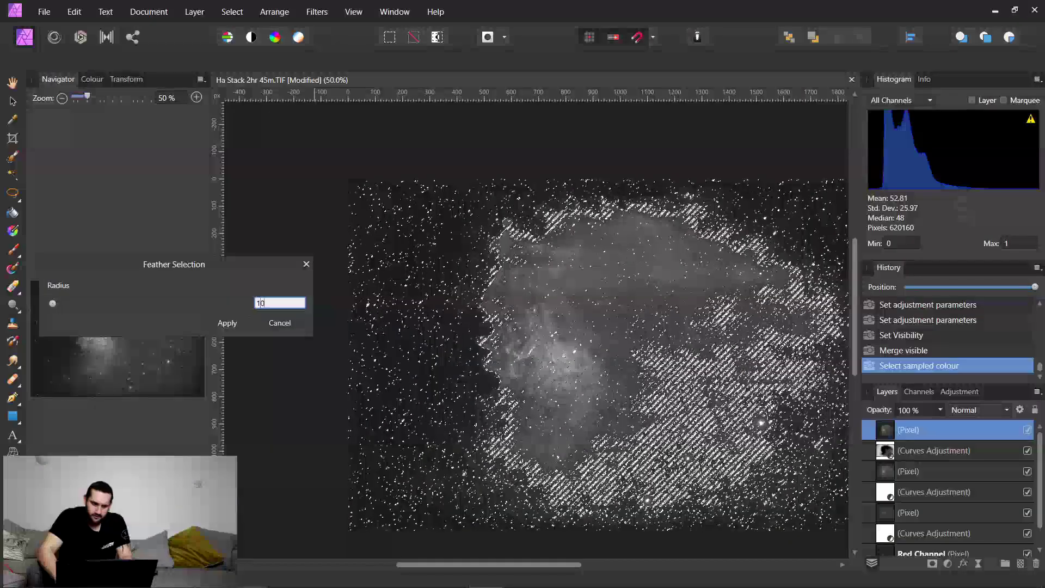
{"action": "key", "text": "Return"}
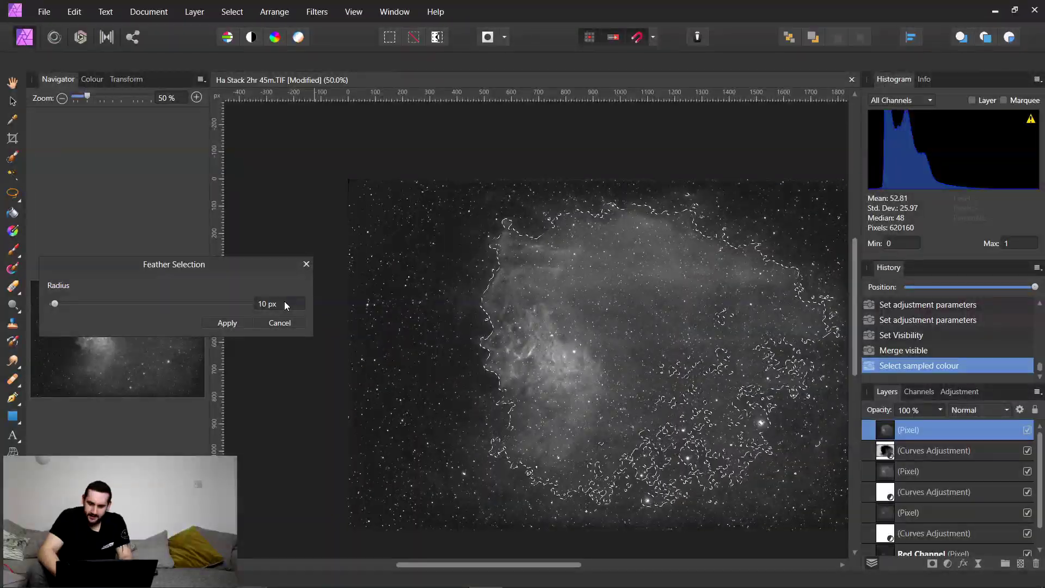
Add a mask layer to the merged pixel layer from the nebula selection, and deselect
{"action": "key", "text": "ctrl+minus"}
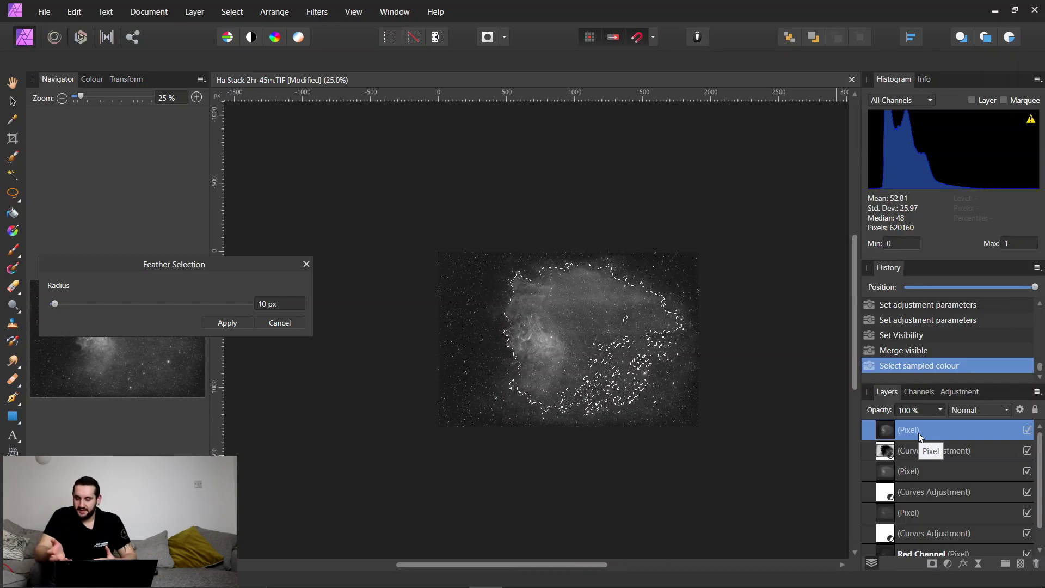
{"action": "left_click", "coordinate": [932, 563]}
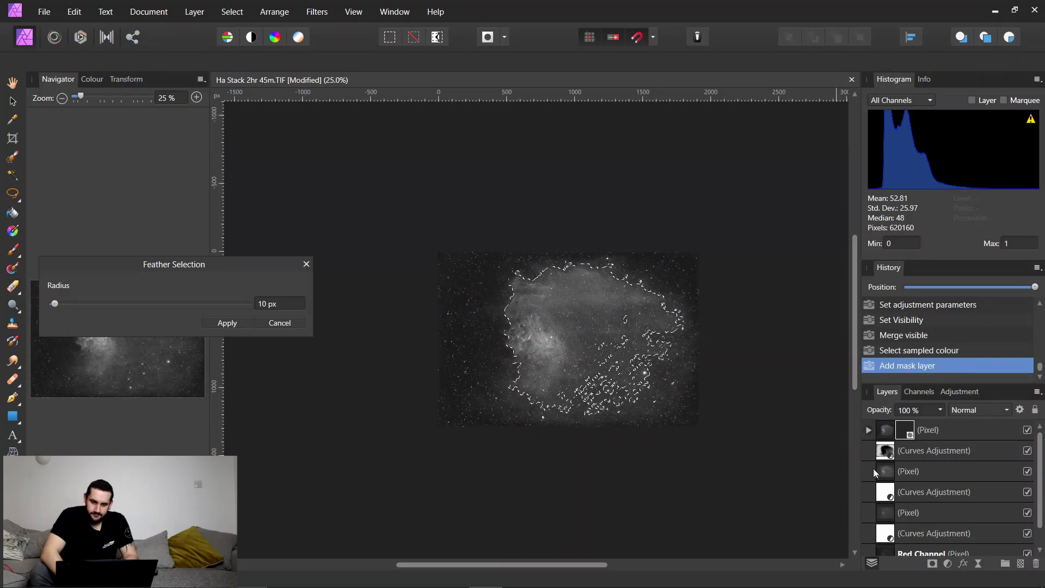
{"action": "key", "text": "ctrl+d"}
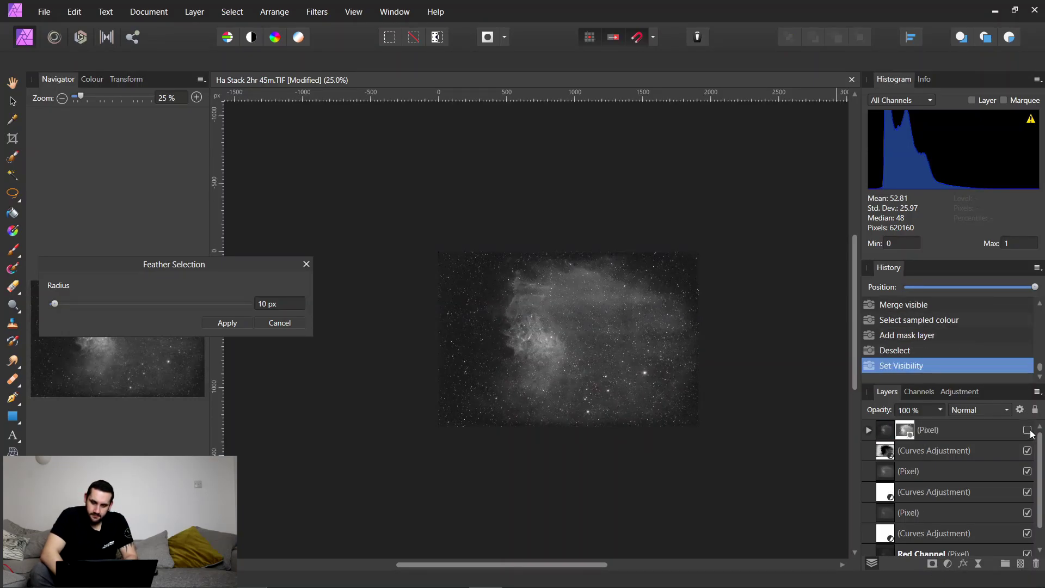
Add a Curves adjustment and nest it inside the masked merged pixel layer, so it affects only the nebula
{"action": "left_click", "coordinate": [869, 431]}
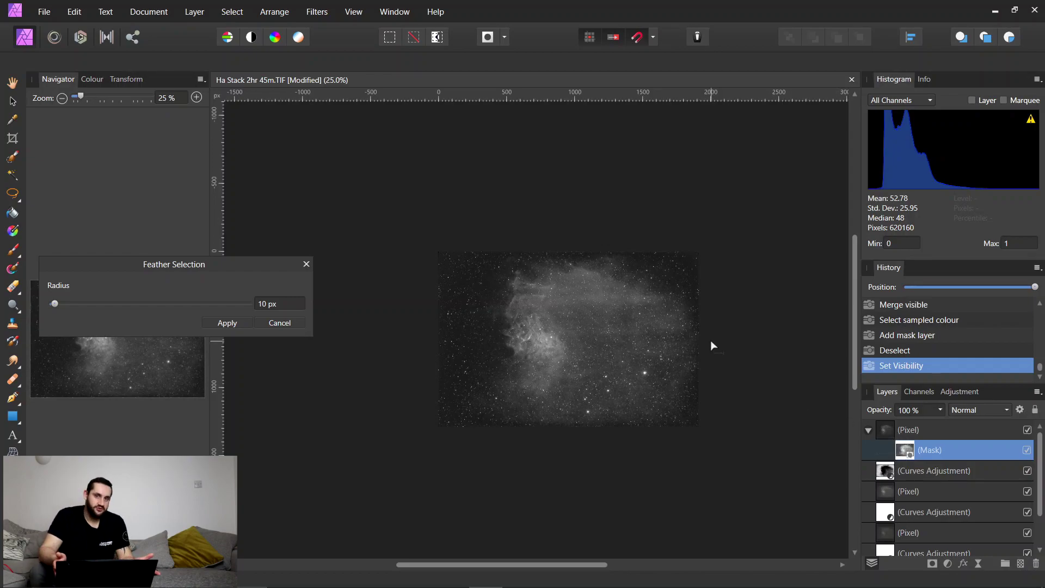
{"action": "key", "text": "ctrl+plus"}
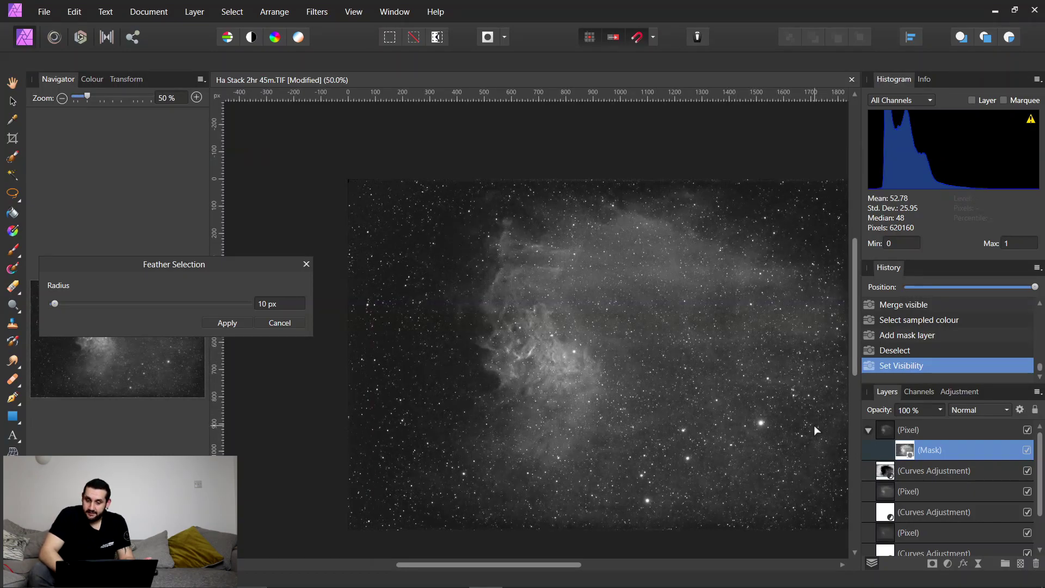
{"action": "left_click", "coordinate": [917, 434]}
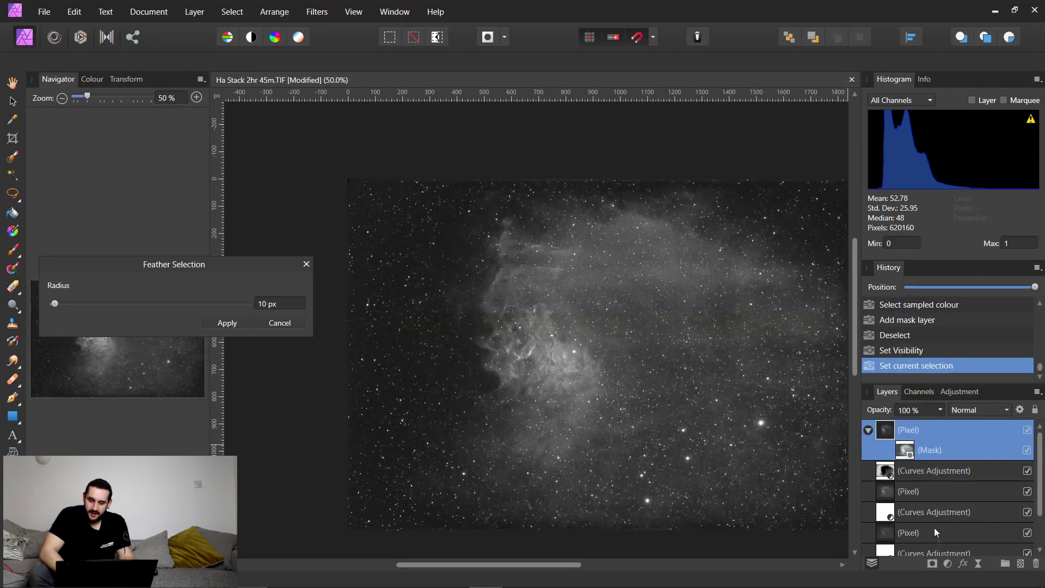
{"action": "left_click", "coordinate": [949, 564]}
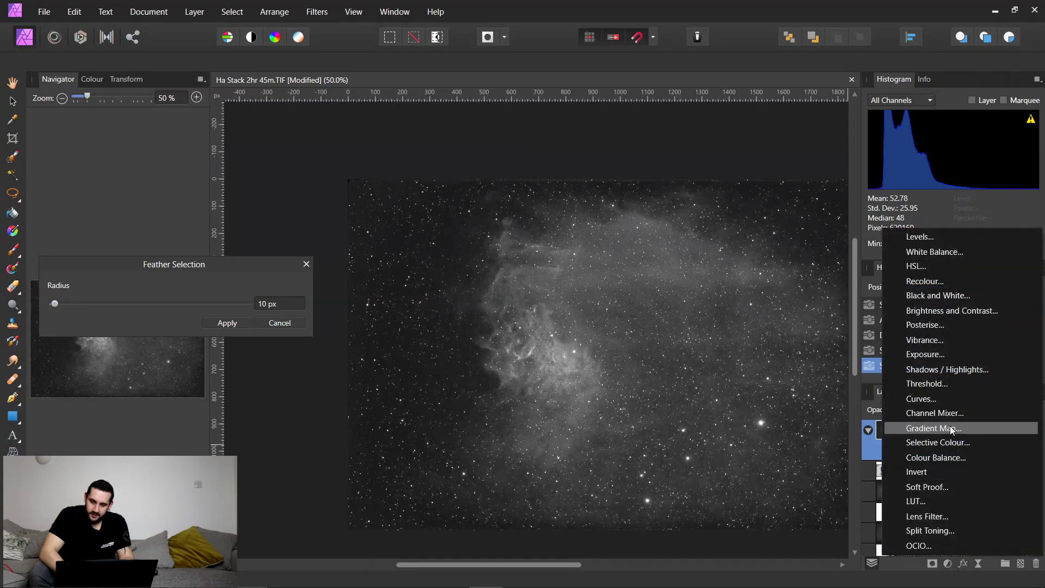
{"action": "left_click", "coordinate": [949, 398]}
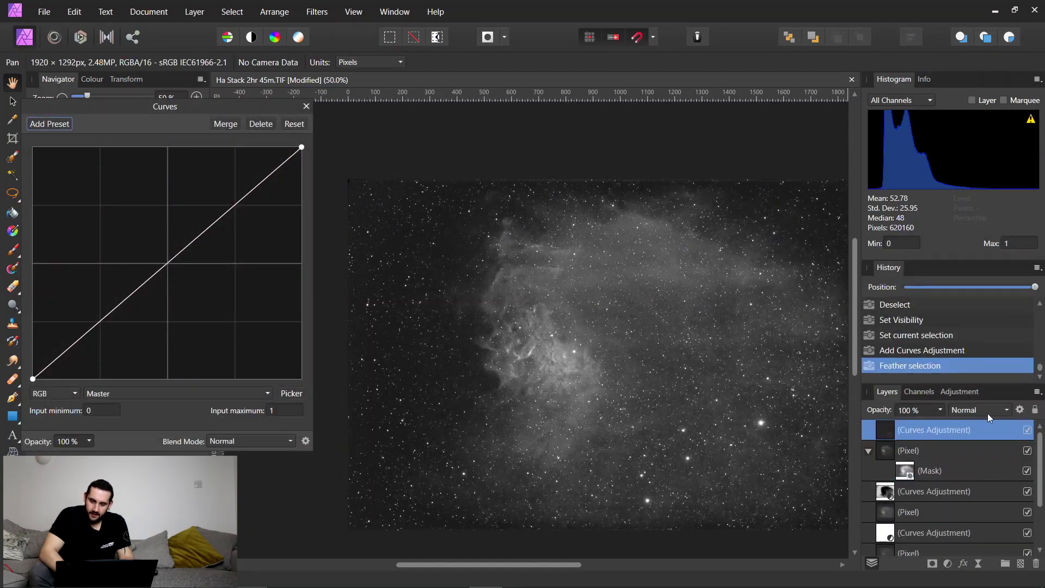
{"action": "left_click_drag", "start_coordinate": [989, 429], "coordinate": [911, 442]}
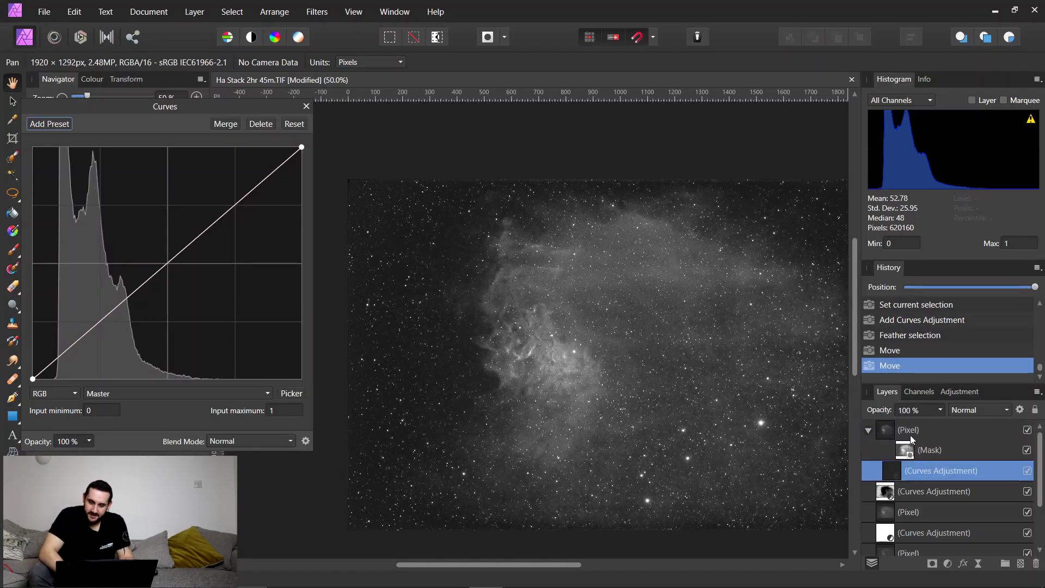
Rename the masked merged pixel layer as "DSO Adjustment"
{"action": "double_click", "coordinate": [913, 432]}
{"action": "type", "text": "DSO"}
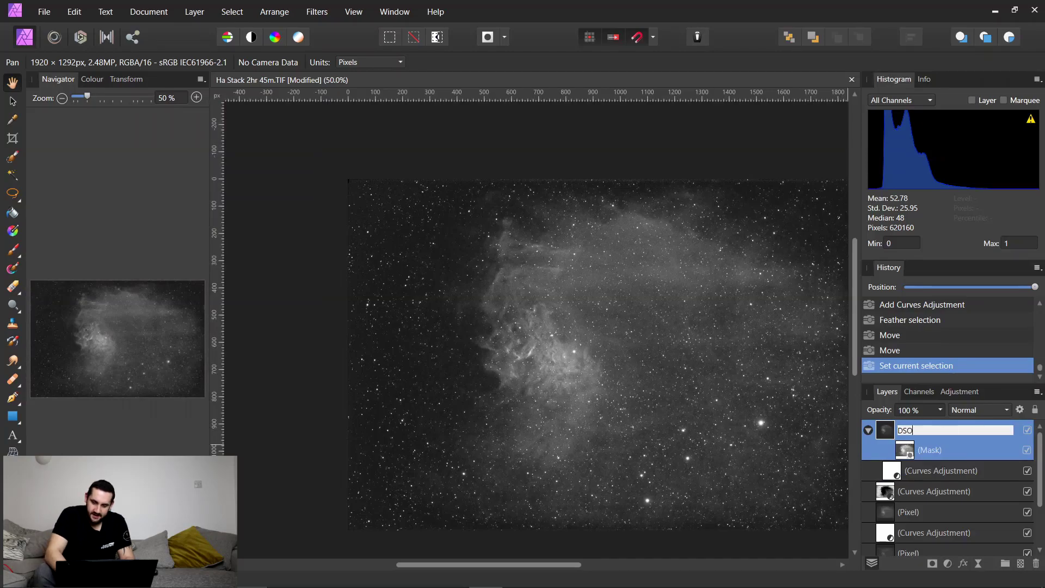
{"action": "type", "text": " ADjustment"}
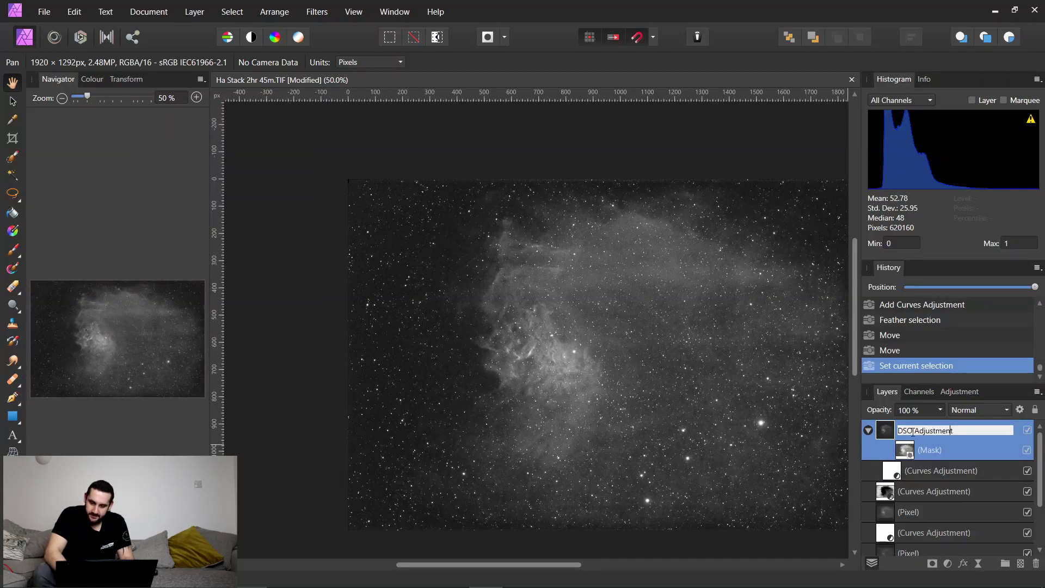
{"action": "key", "text": "Return"}
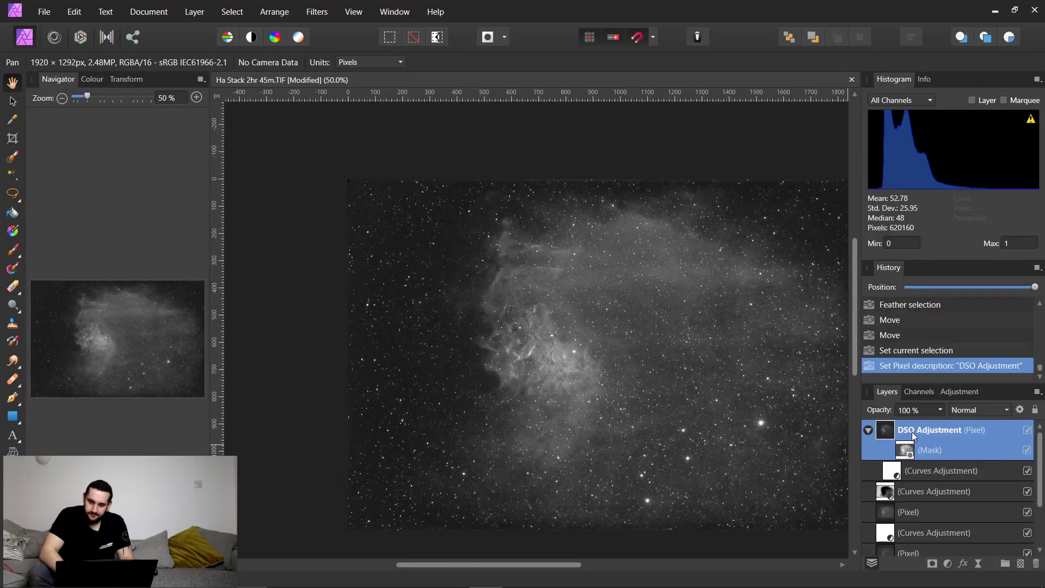
Rename the masked Curves adjustment below the DSO layer as "BG Adjustments", and reselect the Curves adjustment nested in the DSO layer
{"action": "left_click", "coordinate": [916, 468]}
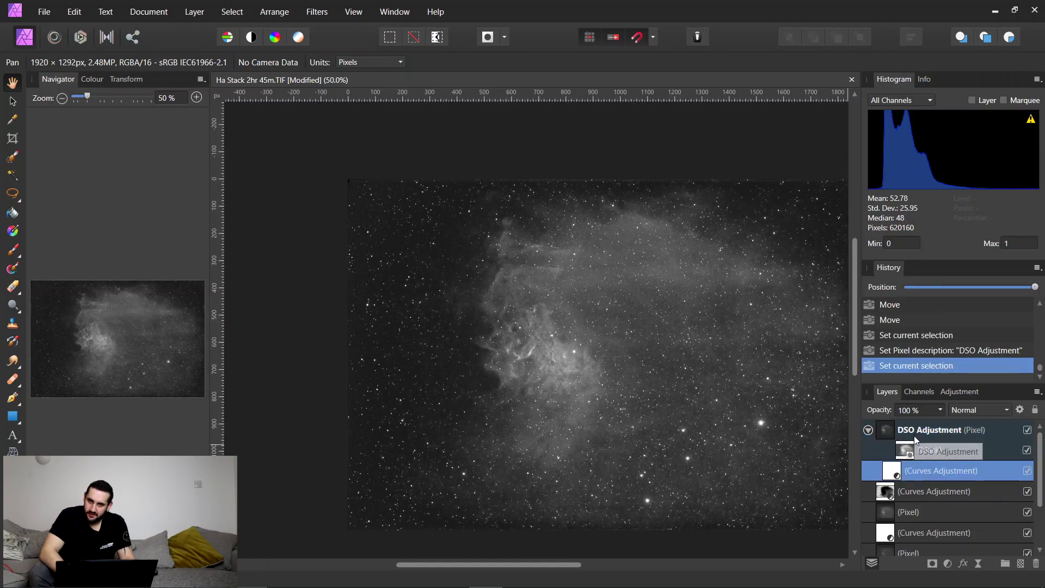
{"action": "double_click", "coordinate": [909, 473]}
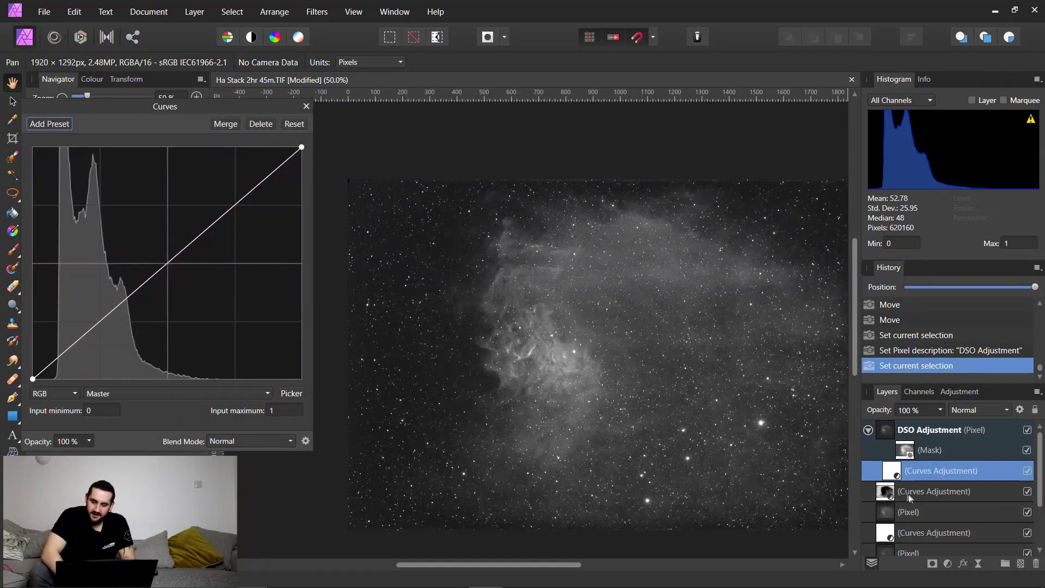
{"action": "double_click", "coordinate": [920, 492]}
{"action": "type", "text": "B"}
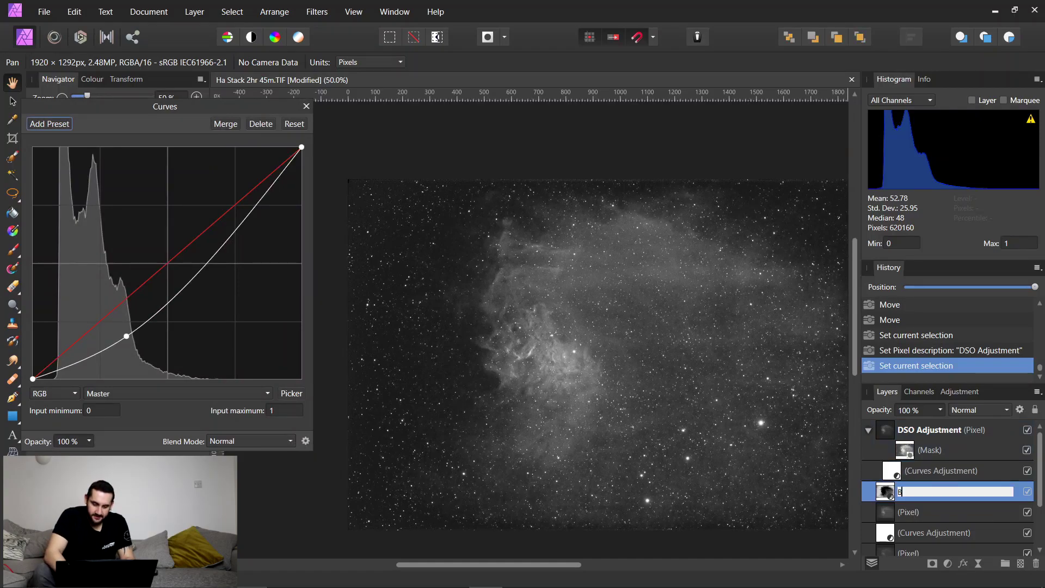
{"action": "type", "text": "G Adju"}
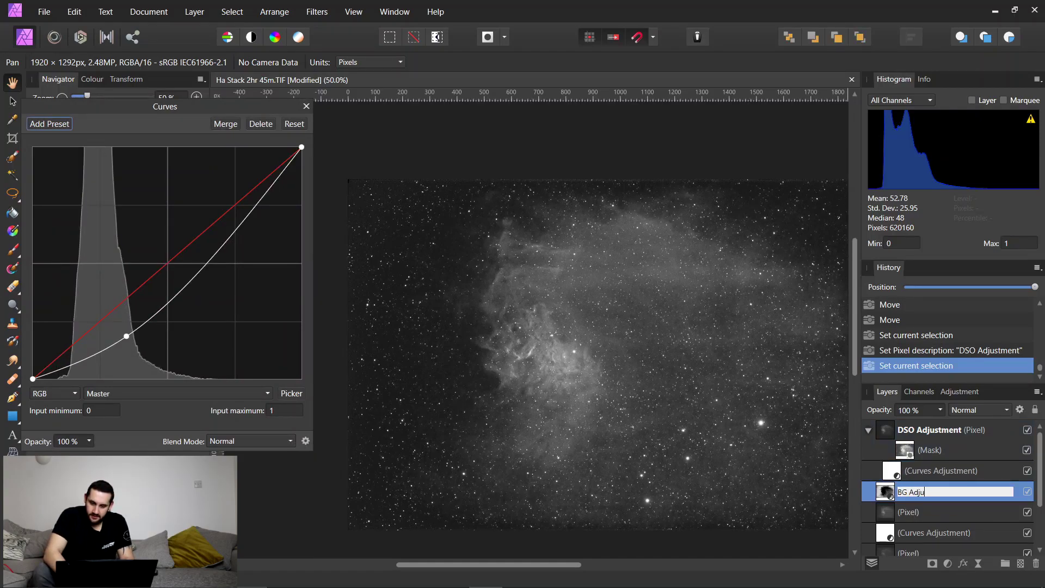
{"action": "type", "text": "stments"}
{"action": "key", "text": "Return"}
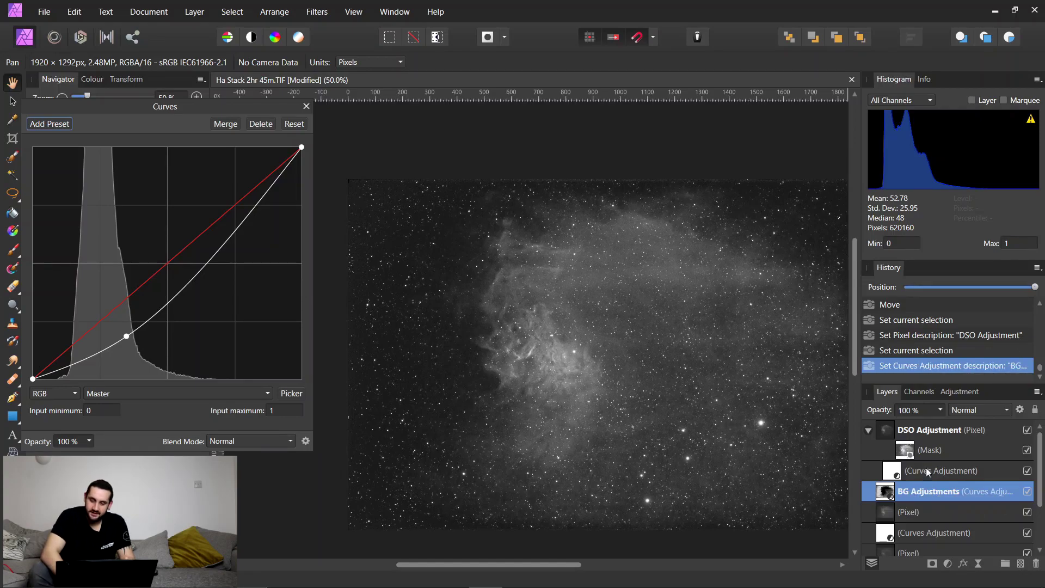
{"action": "left_click", "coordinate": [928, 468]}
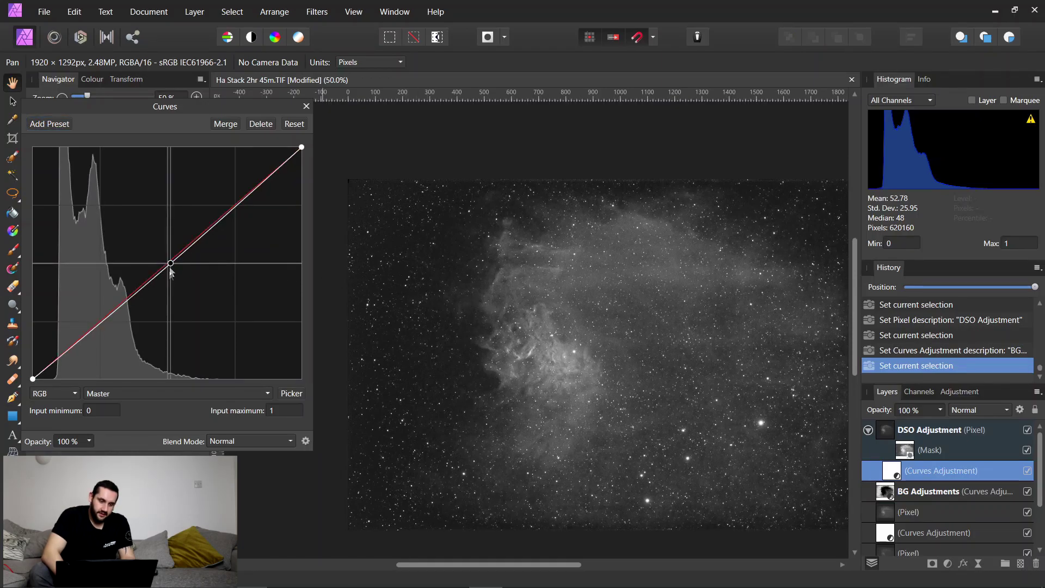
{"action": "left_click_drag", "start_coordinate": [164, 266], "coordinate": [163, 319]}
{"action": "left_click_drag", "start_coordinate": [170, 357], "coordinate": [170, 359]}
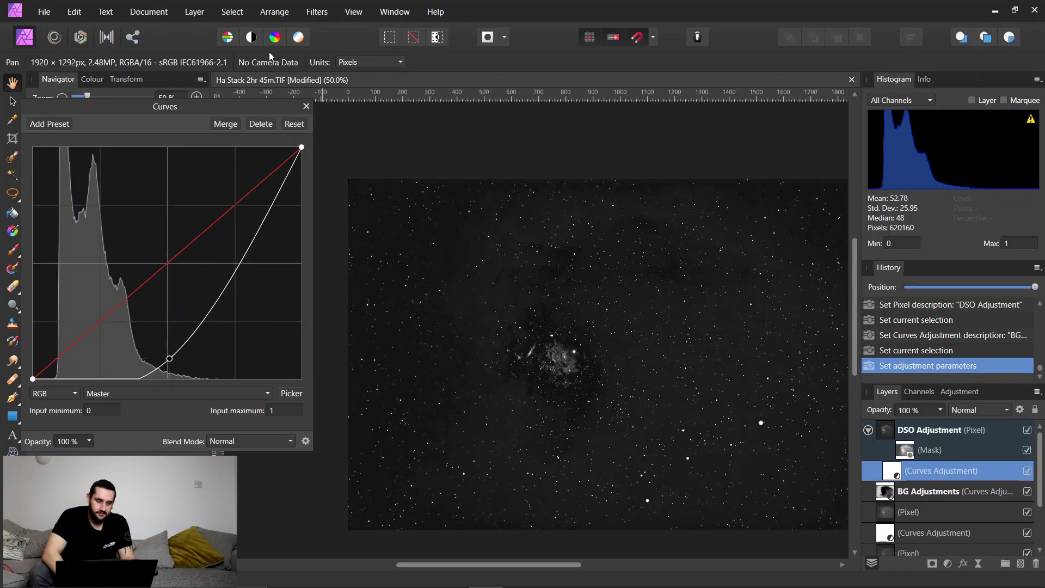
{"action": "left_click", "coordinate": [285, 123]}
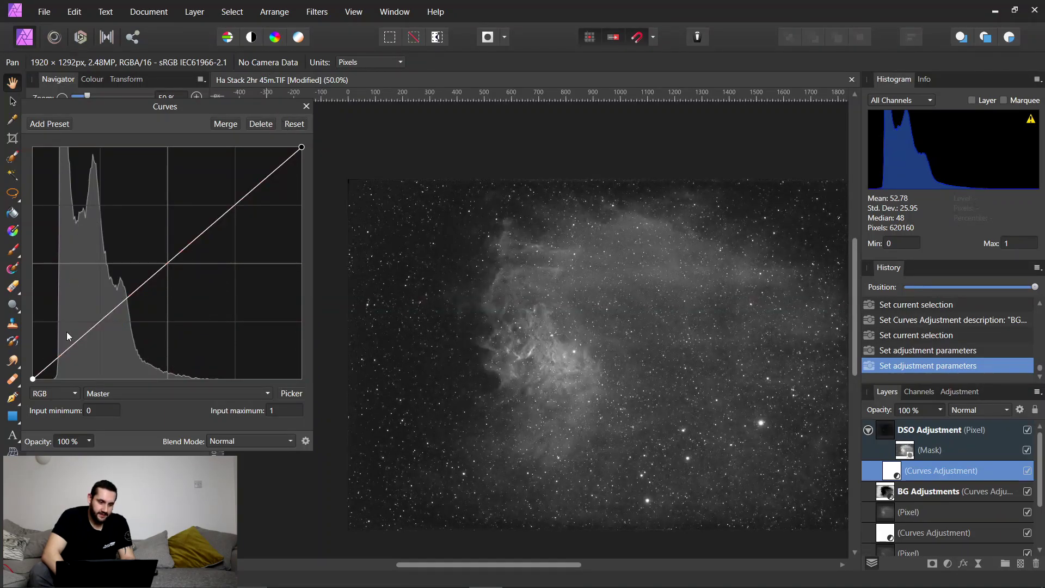
Anchor the nested curve in the shadows, raise its midtones slightly to brighten the nebula, and compare before and after
{"action": "left_click", "coordinate": [58, 360]}
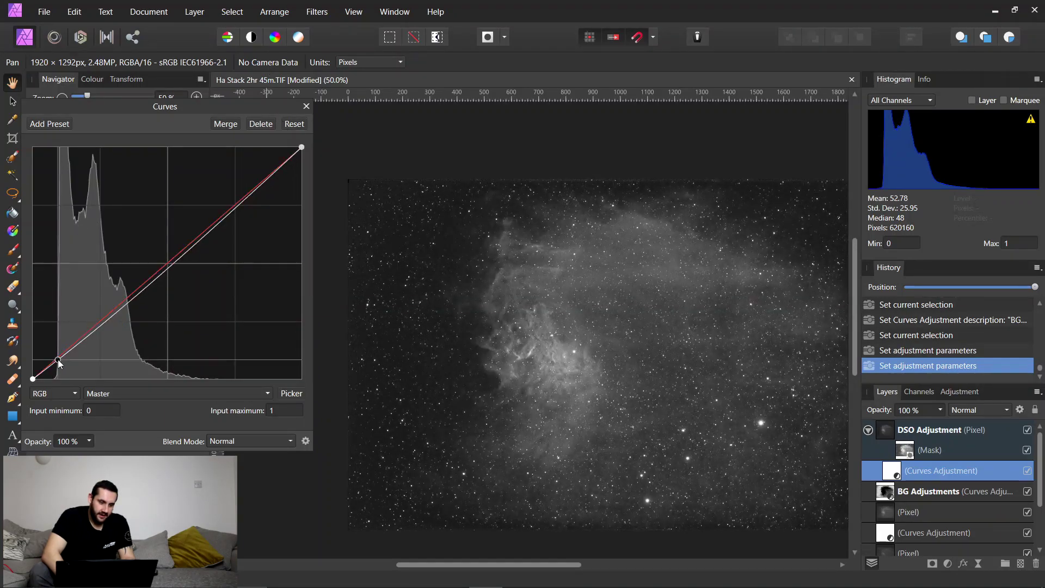
{"action": "left_click_drag", "start_coordinate": [170, 266], "coordinate": [163, 250]}
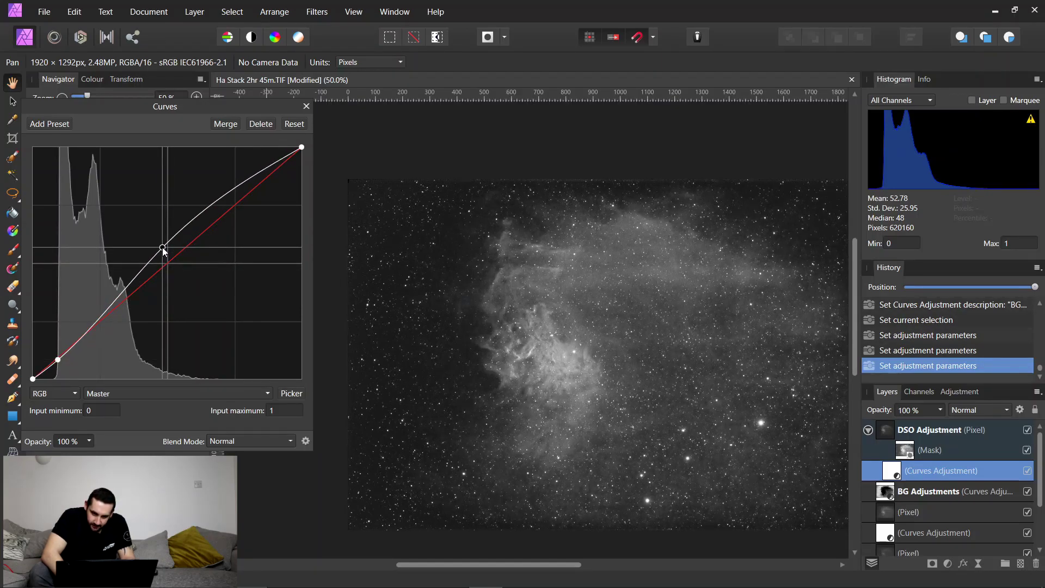
{"action": "left_click", "coordinate": [1027, 470]}
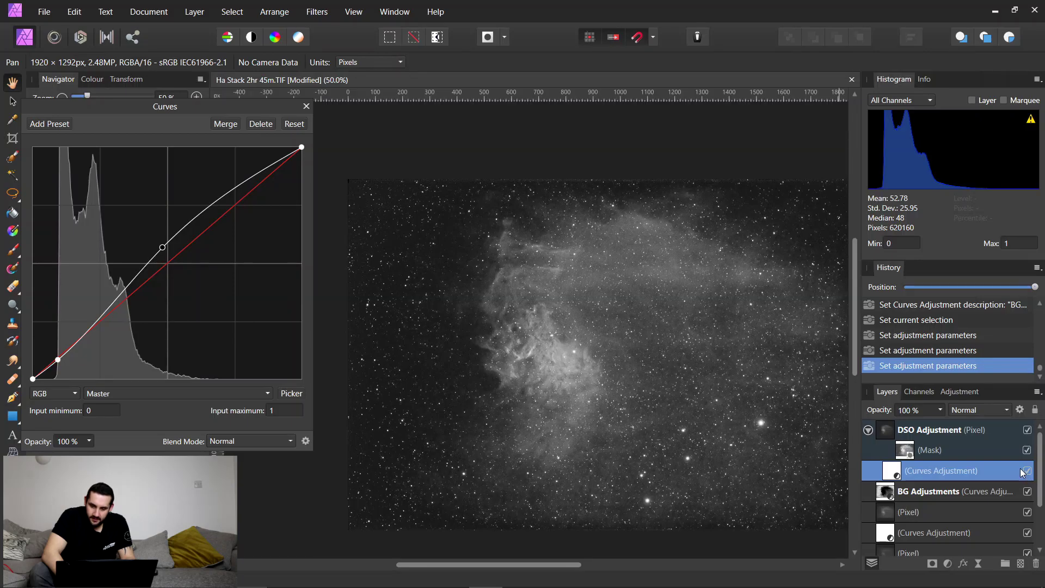
Lower the nested curve's shadow point slightly to deepen the nebula's contrast, compare the result, and close the curve settings
{"action": "key", "text": "ctrl+1"}
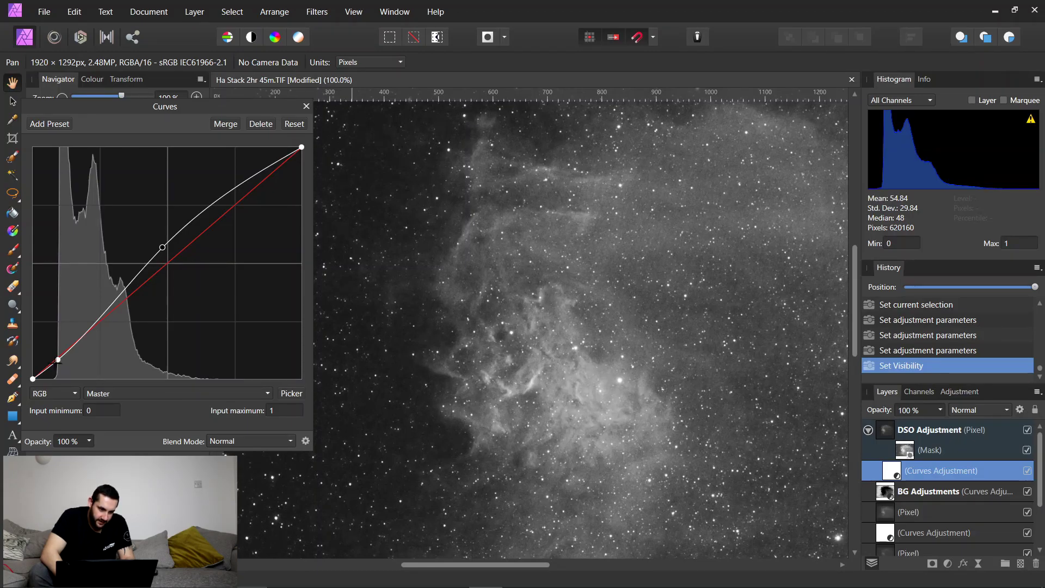
{"action": "left_click_drag", "start_coordinate": [57, 360], "coordinate": [59, 364]}
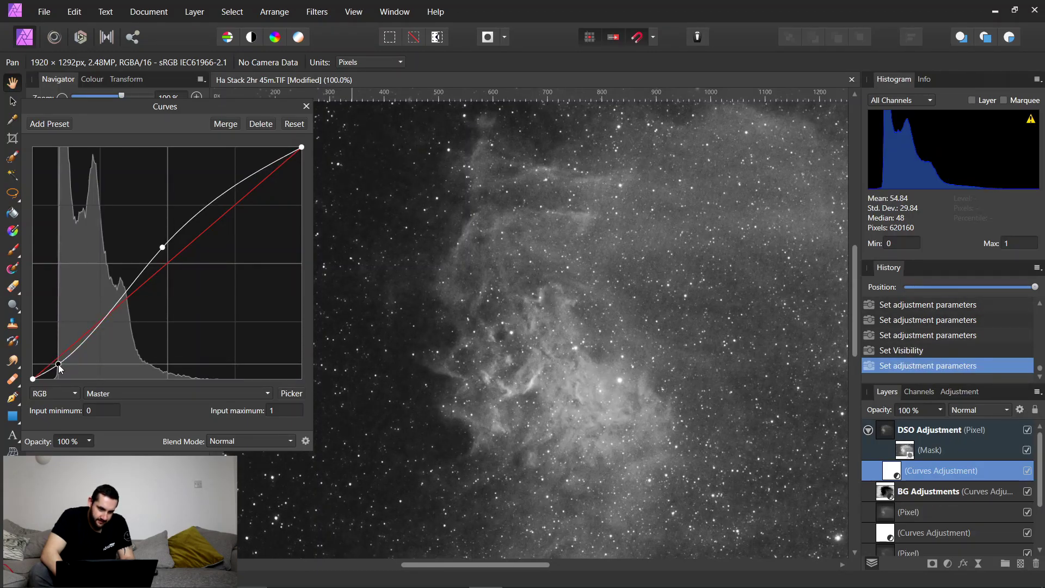
{"action": "left_click", "coordinate": [1028, 471]}
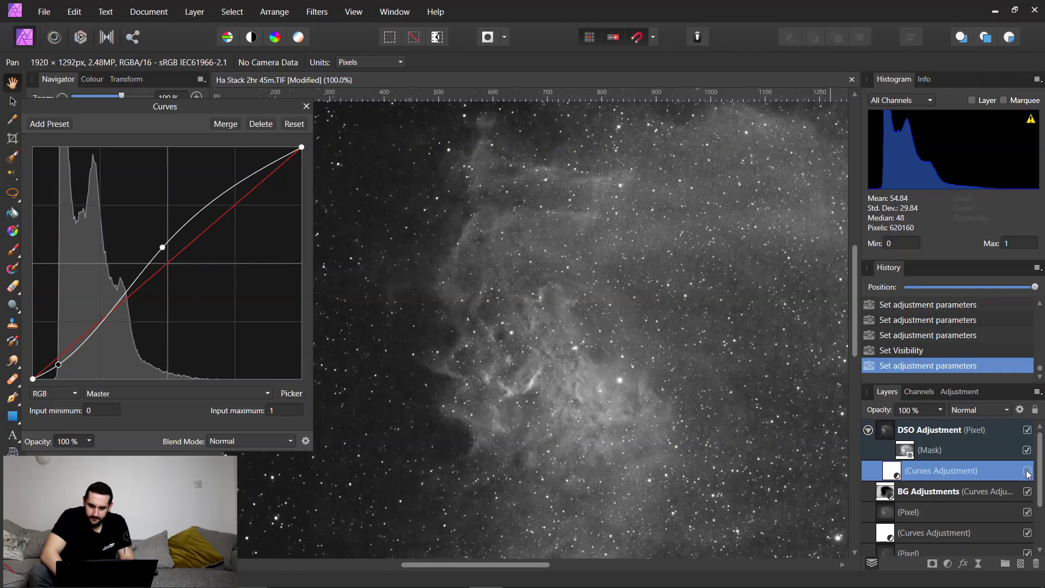
{"action": "key", "text": "ctrl+minus"}
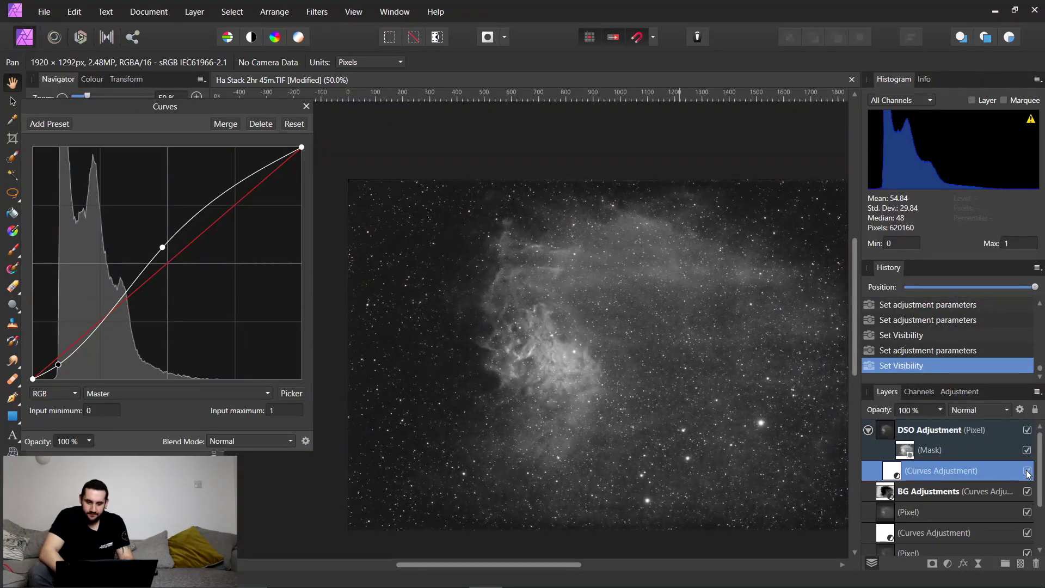
{"action": "left_click", "coordinate": [306, 106]}
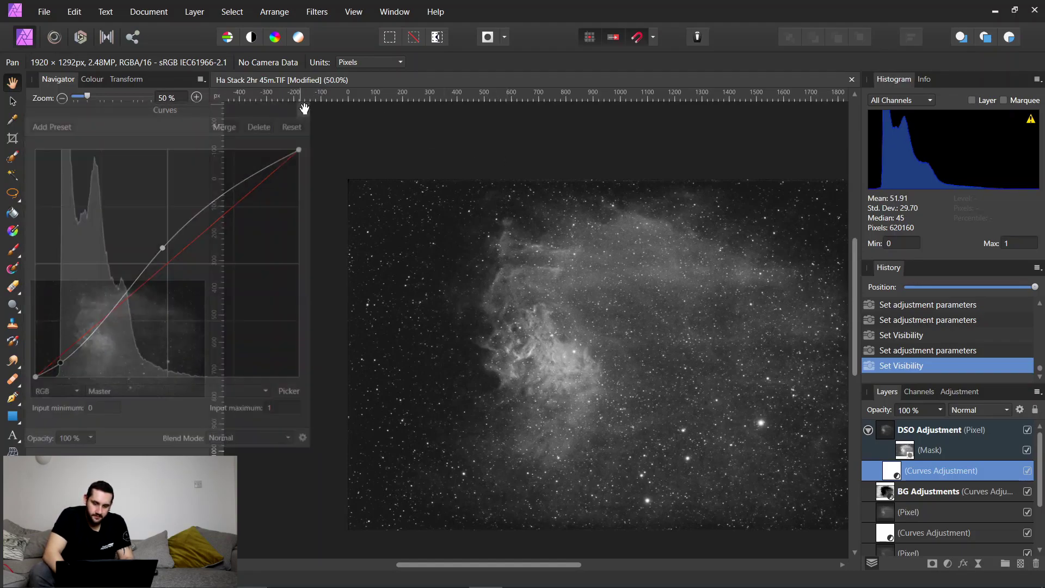
Open the DSO Adjustment layer in the Develop Persona and show its basic exposure and enhancement settings
{"action": "left_click", "coordinate": [885, 431]}
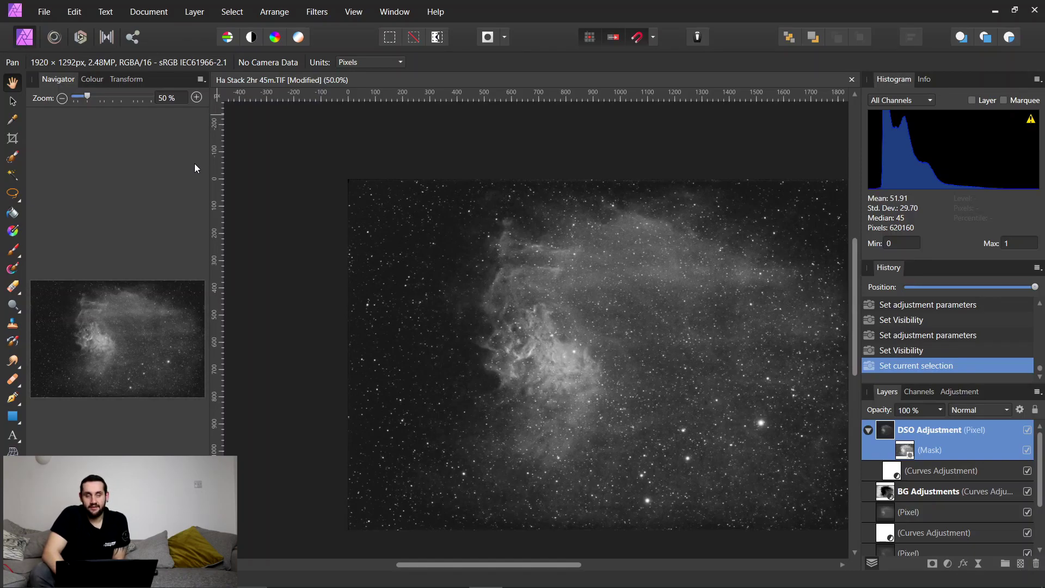
{"action": "left_click", "coordinate": [81, 37]}
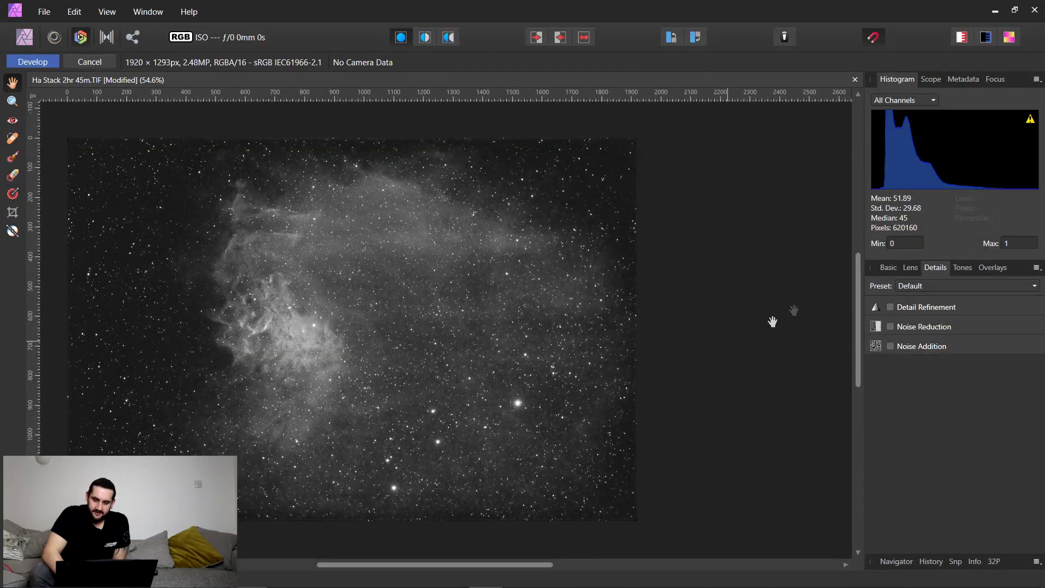
{"action": "left_click", "coordinate": [889, 269]}
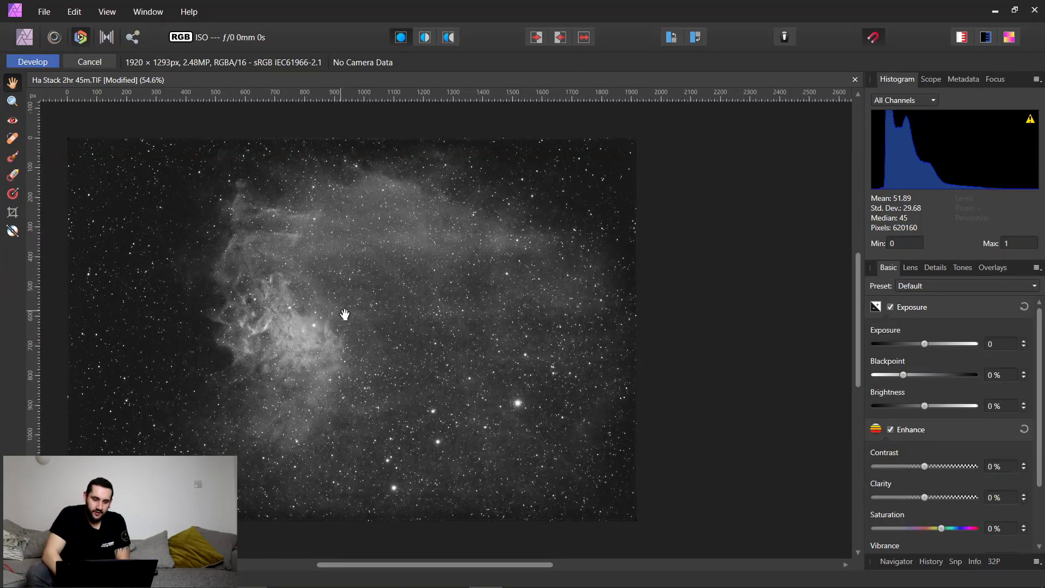
Inspect the nebula at 100 % and set the Brightness to -6 %
{"action": "left_click_drag", "start_coordinate": [331, 320], "coordinate": [381, 298]}
{"action": "key", "text": "ctrl+1"}
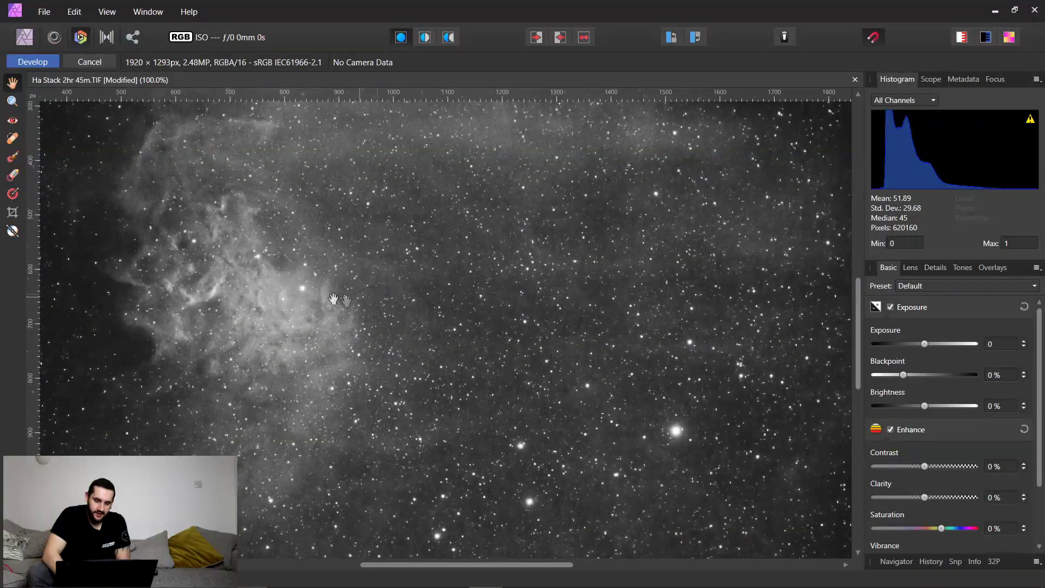
{"action": "left_click_drag", "start_coordinate": [240, 294], "coordinate": [253, 309]}
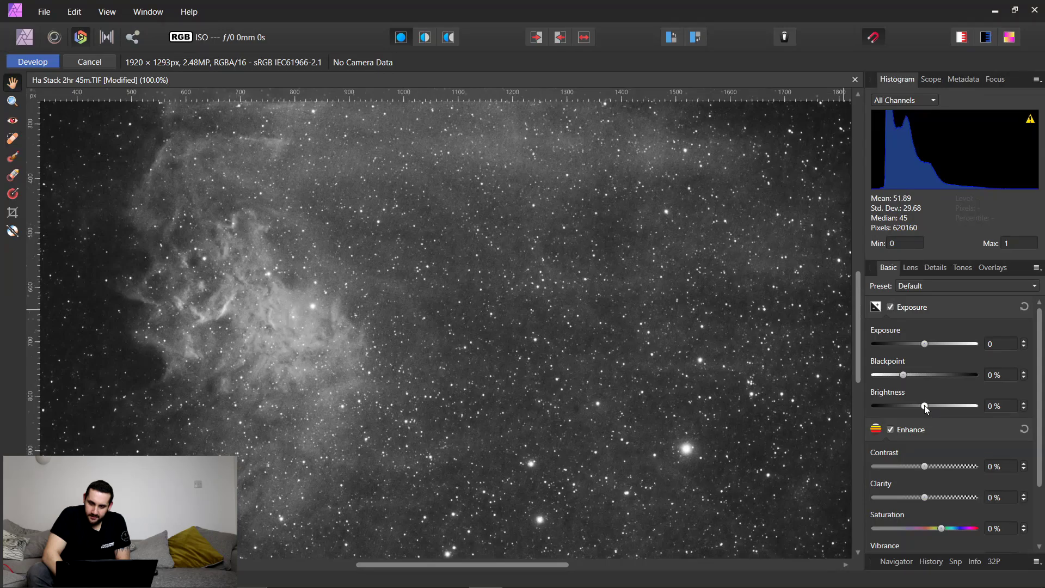
{"action": "left_click_drag", "start_coordinate": [925, 406], "coordinate": [913, 408]}
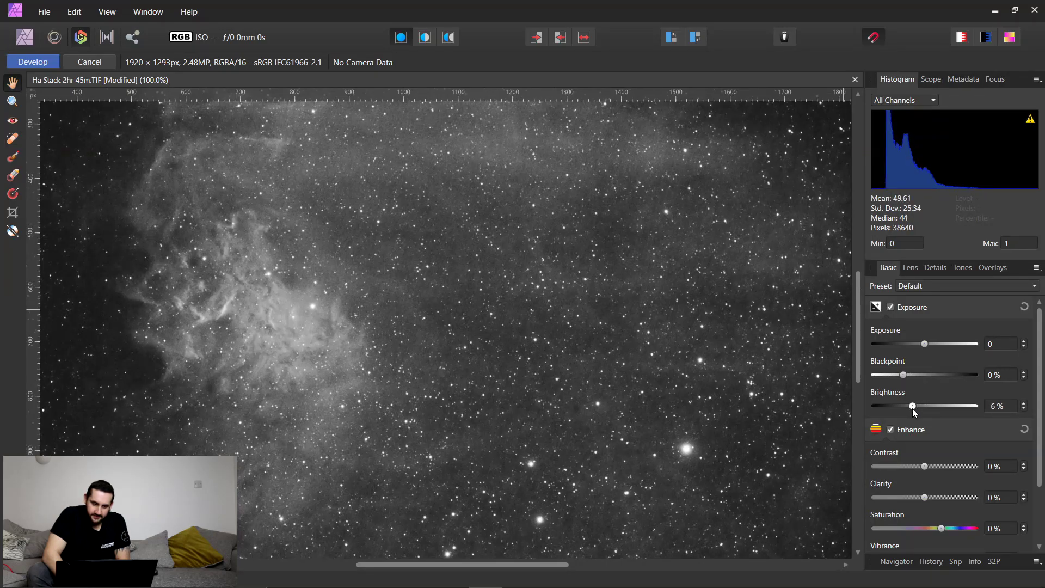
Enable the Shadows & Highlights adjustment and set Highlights to -11 %
{"action": "scroll", "coordinate": [1011, 495], "scroll_direction": "down", "scroll_amount": 2}
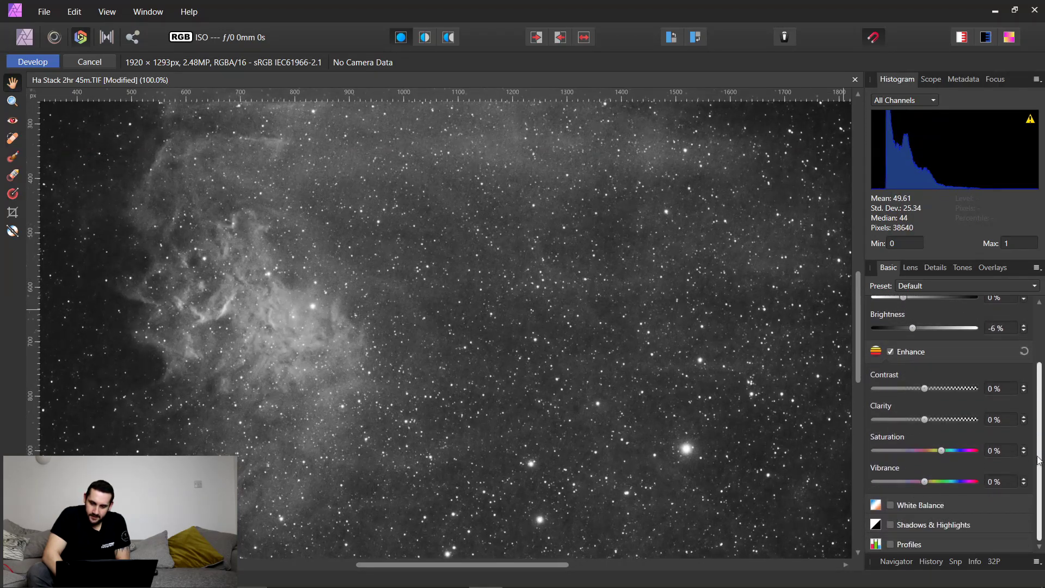
{"action": "left_click", "coordinate": [891, 525]}
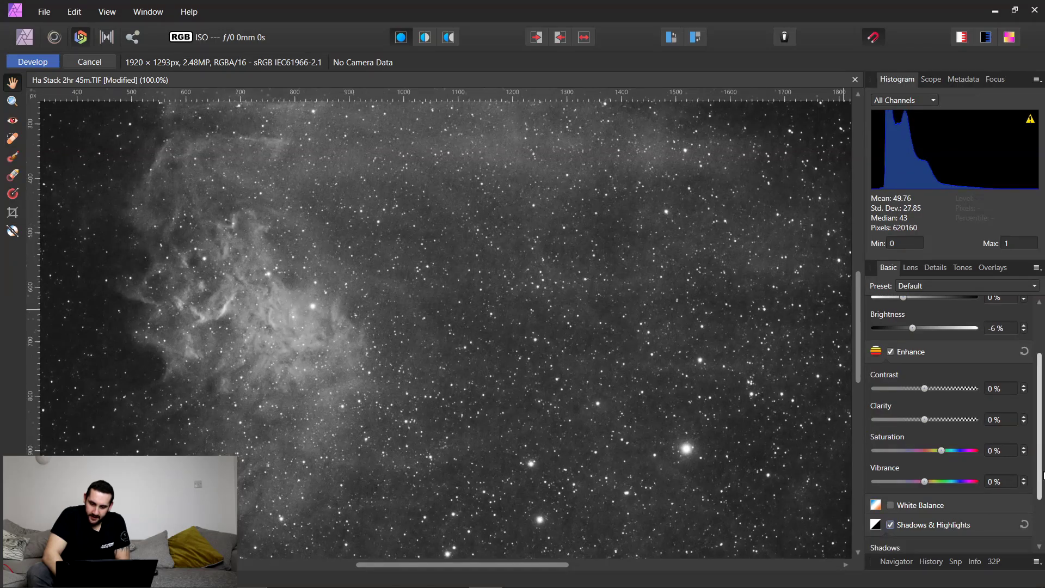
{"action": "scroll", "coordinate": [1033, 517], "scroll_direction": "down", "scroll_amount": 1}
{"action": "left_click_drag", "start_coordinate": [925, 521], "coordinate": [919, 521]}
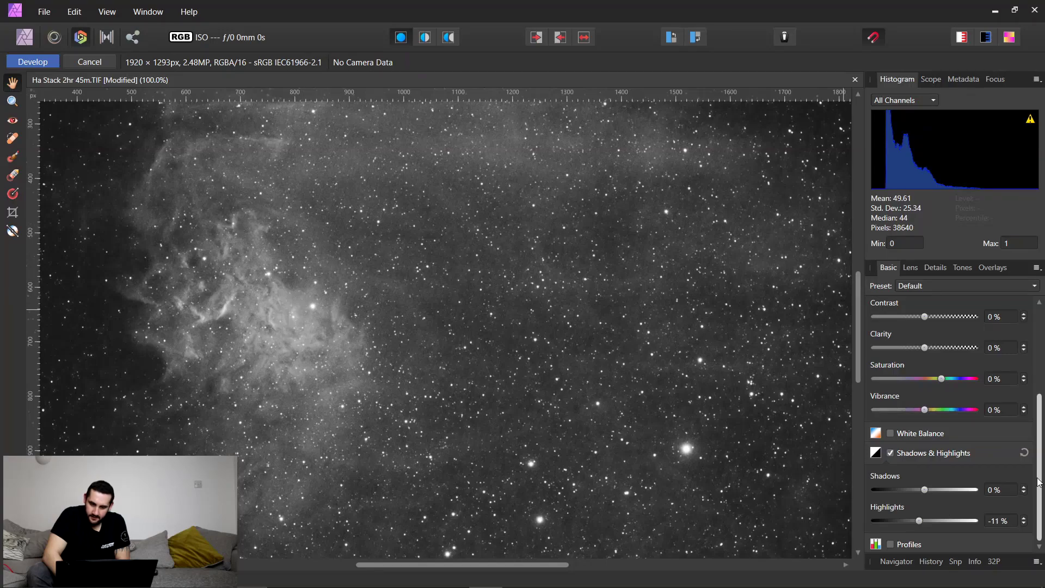
{"action": "scroll", "coordinate": [1039, 481], "scroll_direction": "up", "scroll_amount": 2}
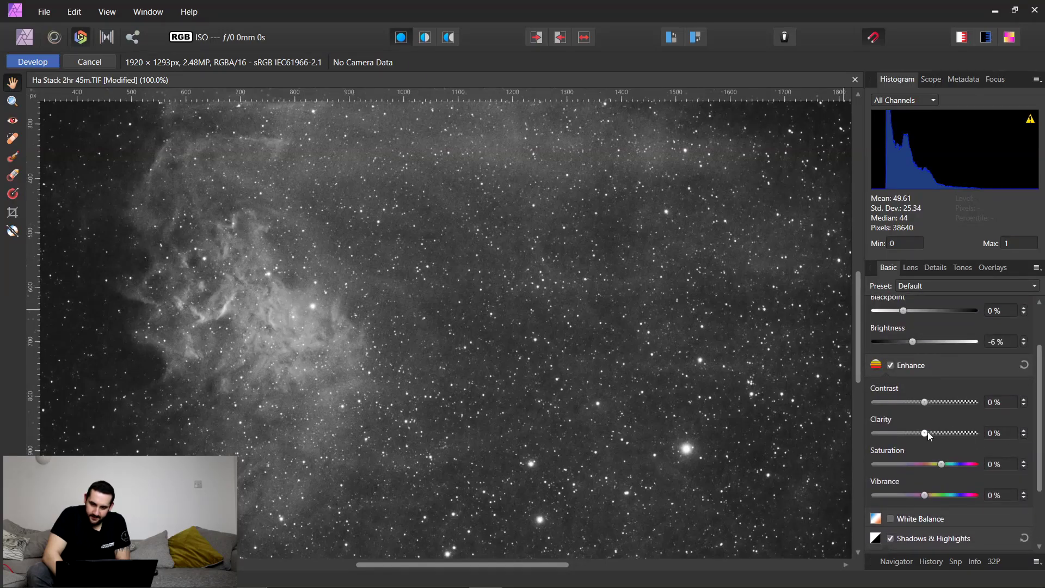
Set the Enhance adjustment's Clarity to 35 % and Contrast to 4 %
{"action": "left_click_drag", "start_coordinate": [925, 433], "coordinate": [943, 434]}
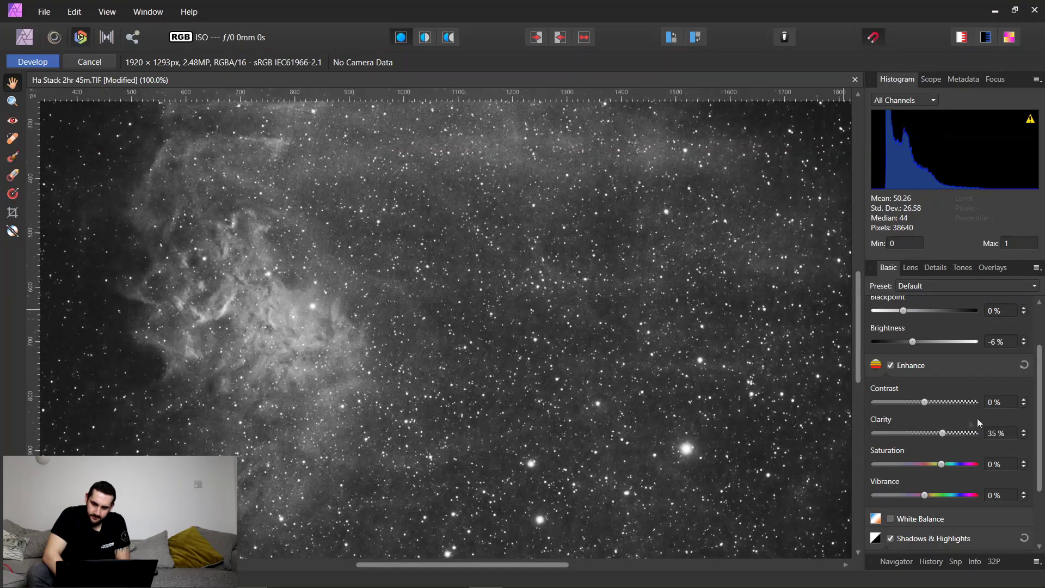
{"action": "scroll", "coordinate": [961, 454], "scroll_direction": "up", "scroll_amount": 1}
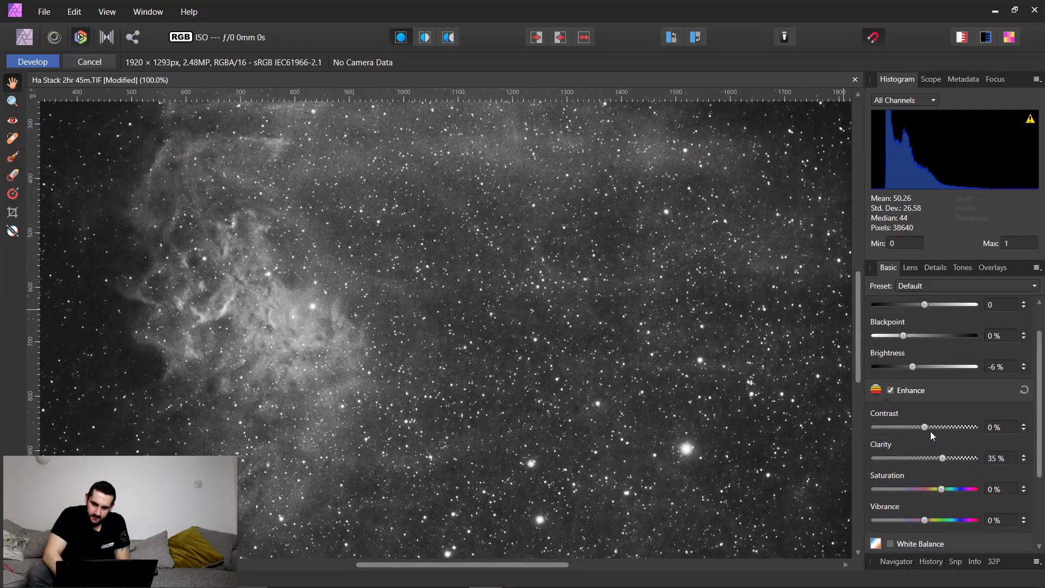
{"action": "left_click_drag", "start_coordinate": [925, 427], "coordinate": [929, 427]}
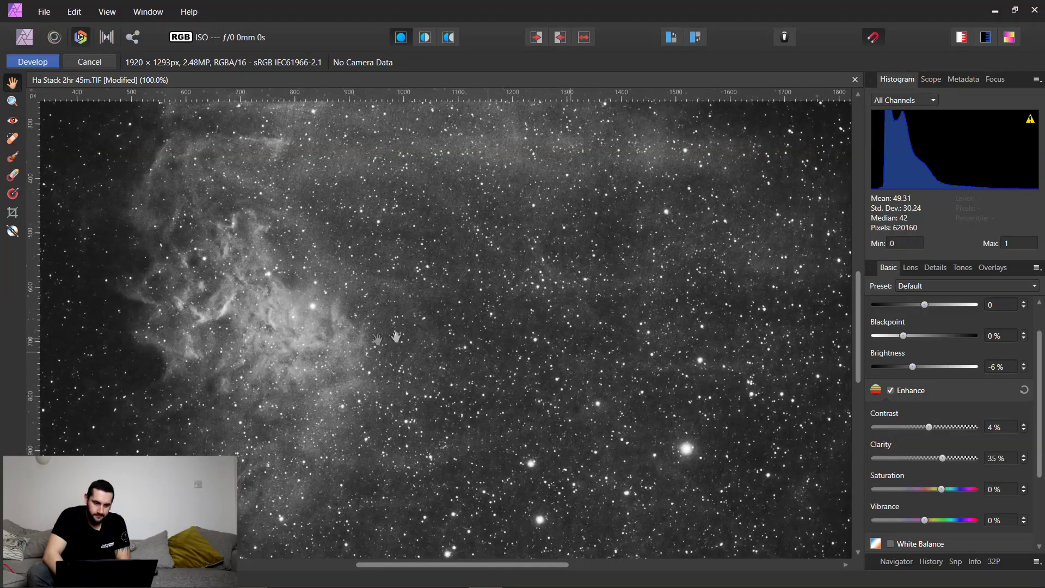
Enable Noise Reduction with Luminance at 21 %, judging the nebula at 200 %, and apply the development to the layer
{"action": "left_click_drag", "start_coordinate": [339, 337], "coordinate": [368, 357]}
{"action": "scroll", "coordinate": [368, 356], "scroll_direction": "up", "scroll_amount": 2}
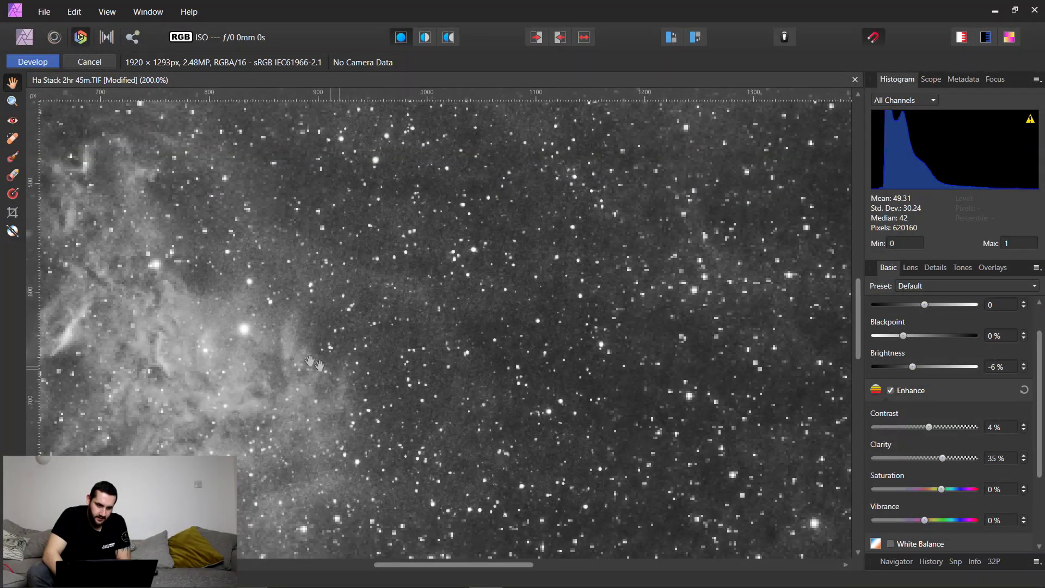
{"action": "left_click", "coordinate": [945, 268]}
{"action": "left_click", "coordinate": [895, 327]}
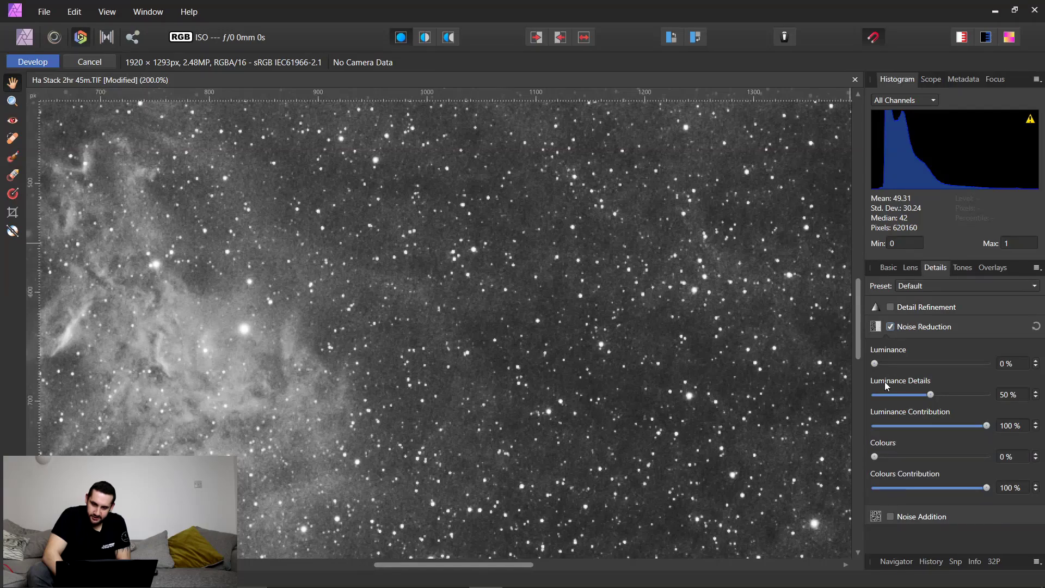
{"action": "left_click_drag", "start_coordinate": [873, 364], "coordinate": [926, 361]}
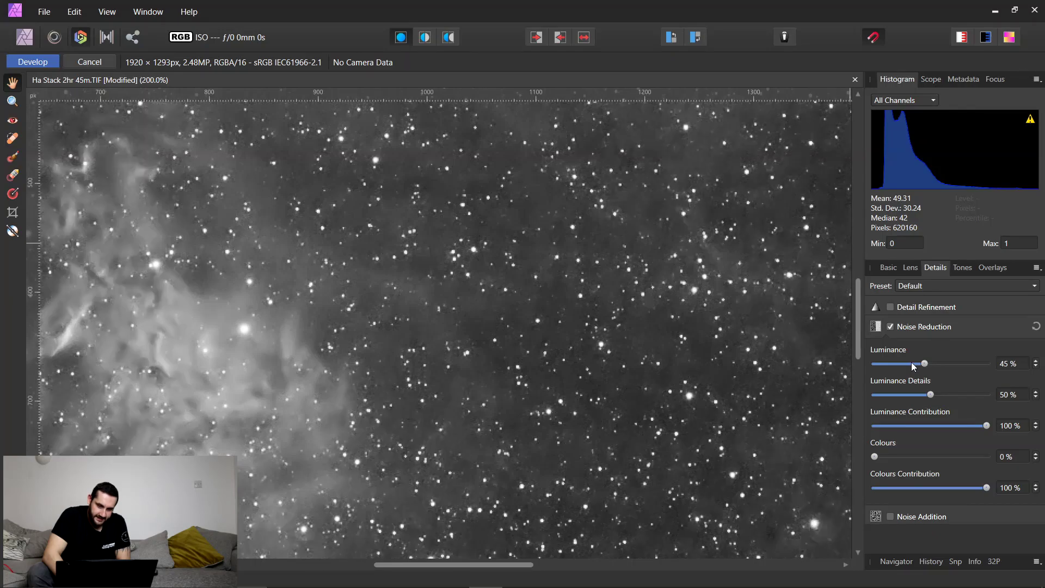
{"action": "left_click", "coordinate": [906, 364]}
{"action": "left_click", "coordinate": [898, 365]}
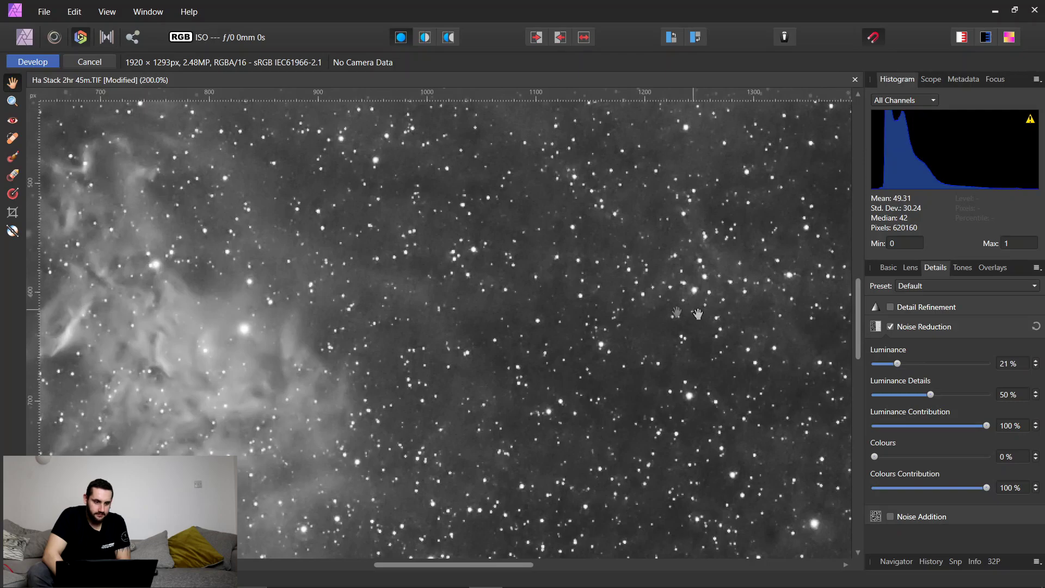
{"action": "left_click", "coordinate": [53, 63]}
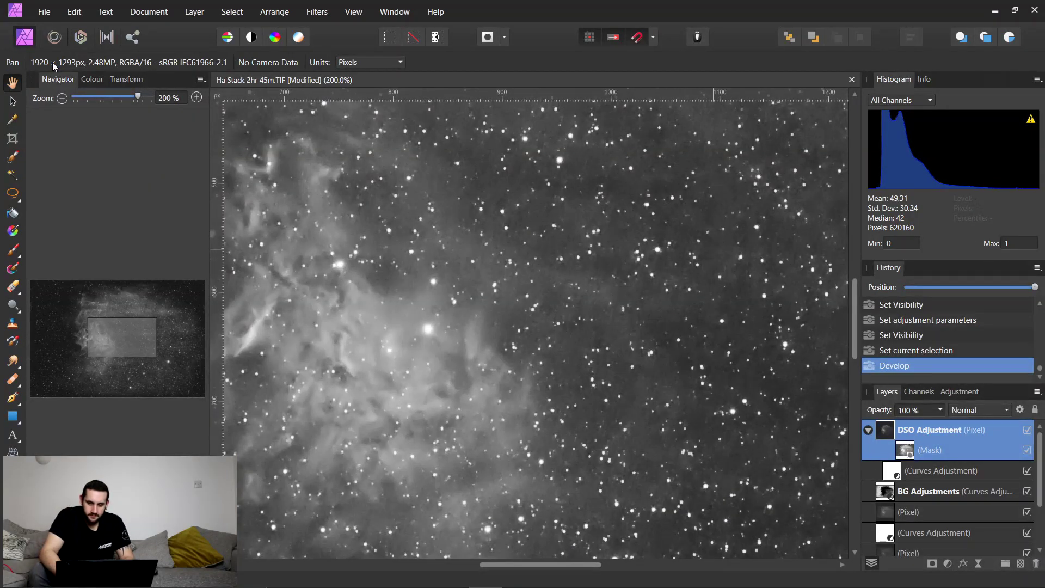
Compare the nebula with the DSO Adjustment layer hidden and shown, at 100 % and 150 % zoom
{"action": "key", "text": "ctrl+1"}
{"action": "scroll", "coordinate": [96, 324], "scroll_direction": "down", "scroll_amount": 3}
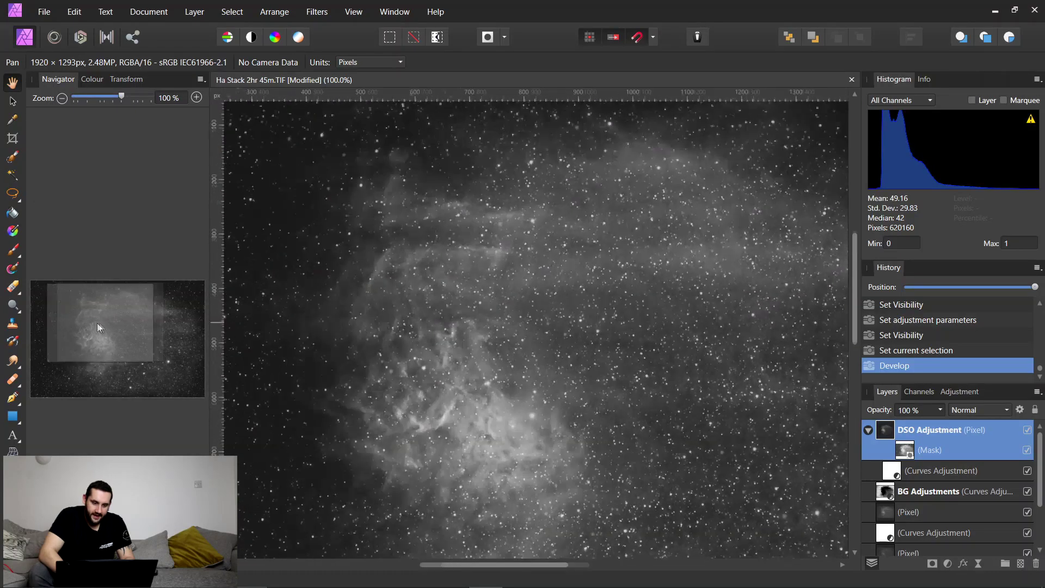
{"action": "scroll", "coordinate": [95, 325], "scroll_direction": "down", "scroll_amount": 2}
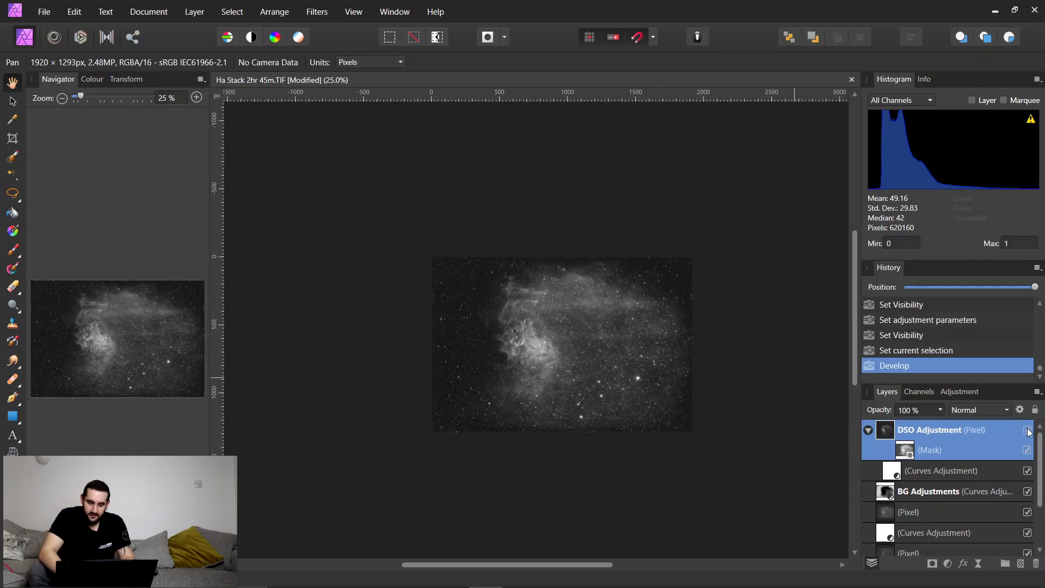
{"action": "key", "text": "ctrl+1"}
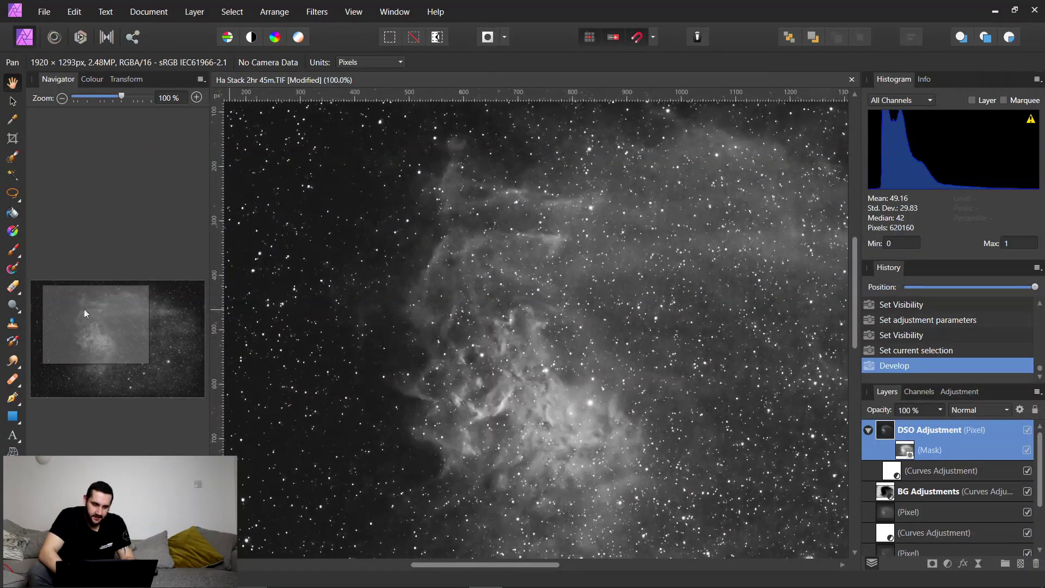
{"action": "left_click_drag", "start_coordinate": [82, 310], "coordinate": [96, 334]}
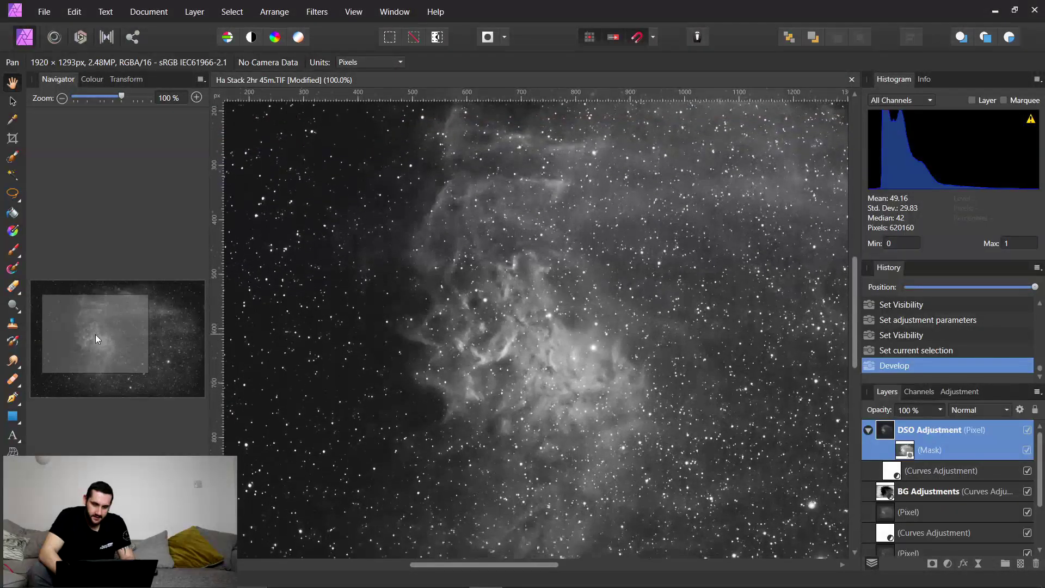
{"action": "left_click", "coordinate": [1028, 430]}
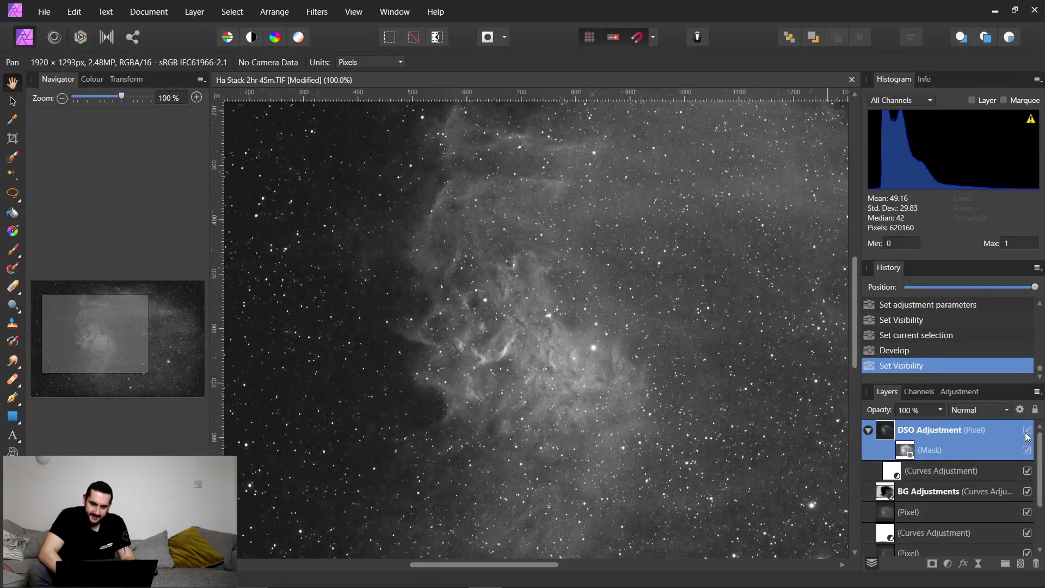
{"action": "left_click", "coordinate": [1027, 430]}
{"action": "left_click", "coordinate": [1027, 430]}
{"action": "left_click", "coordinate": [1027, 430]}
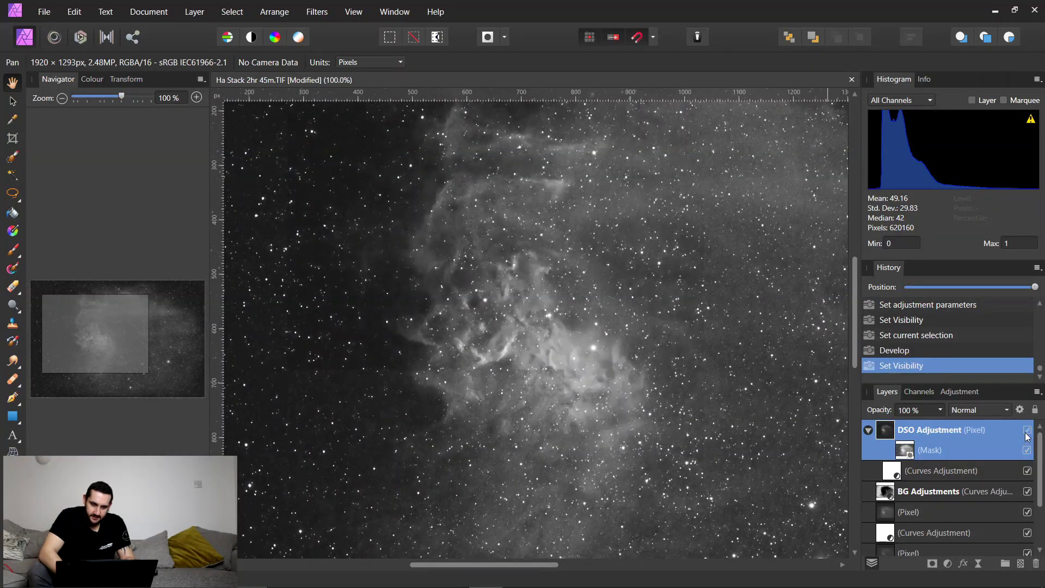
{"action": "key", "text": "ctrl+plus"}
{"action": "left_click", "coordinate": [1026, 434]}
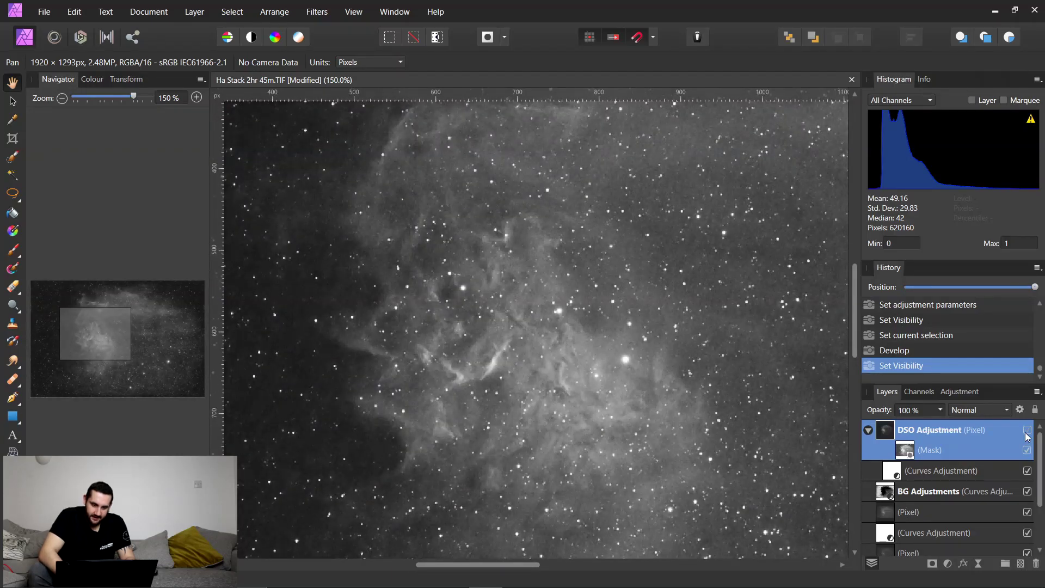
{"action": "left_click", "coordinate": [1026, 434]}
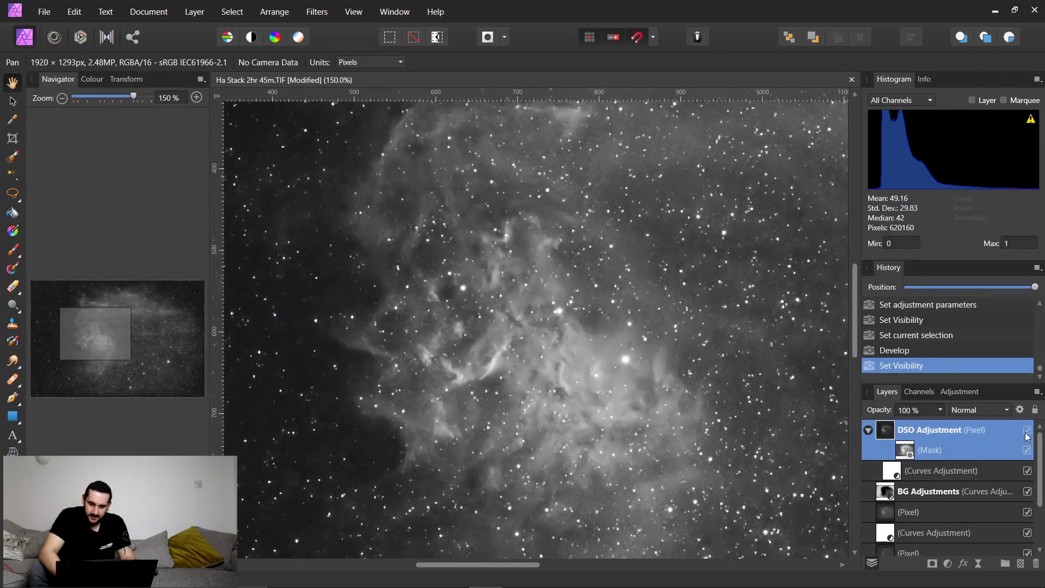
Set the DSO Adjustment layer's opacity to 66 %
{"action": "key", "text": "ctrl+minus"}
{"action": "double_click", "coordinate": [928, 431]}
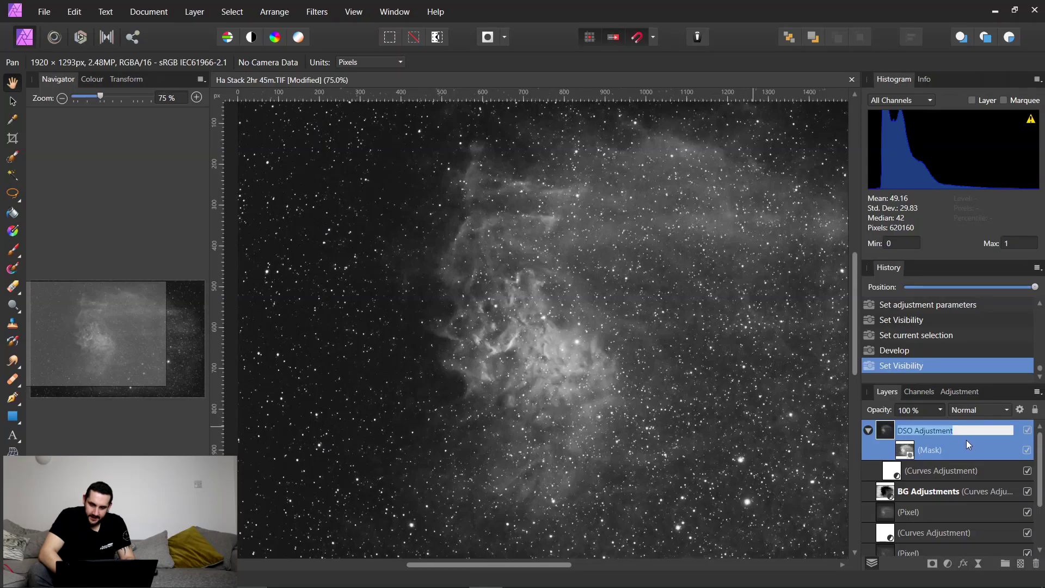
{"action": "left_click", "coordinate": [980, 439]}
{"action": "left_click", "coordinate": [915, 411]}
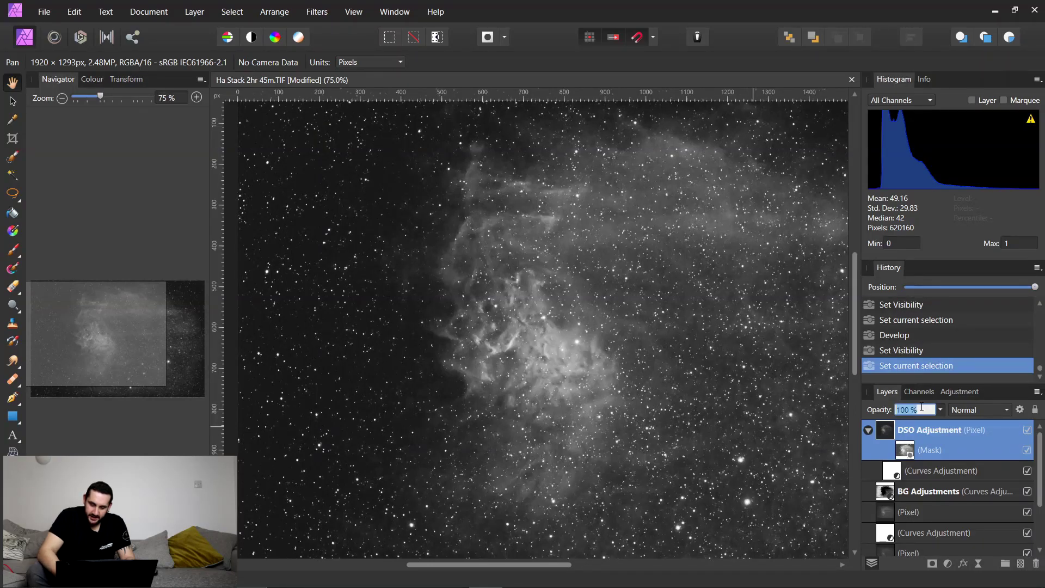
{"action": "type", "text": "66"}
{"action": "key", "text": "Return"}
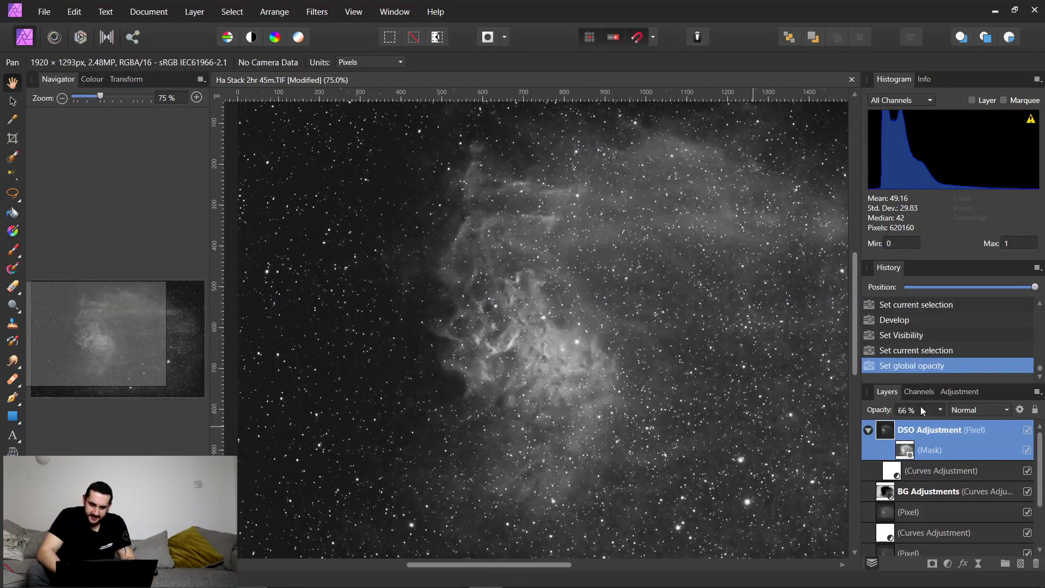
Compare the image with the DSO Adjustment layer hidden and shown, and review the whole frame at 50 %
{"action": "left_click", "coordinate": [1028, 431]}
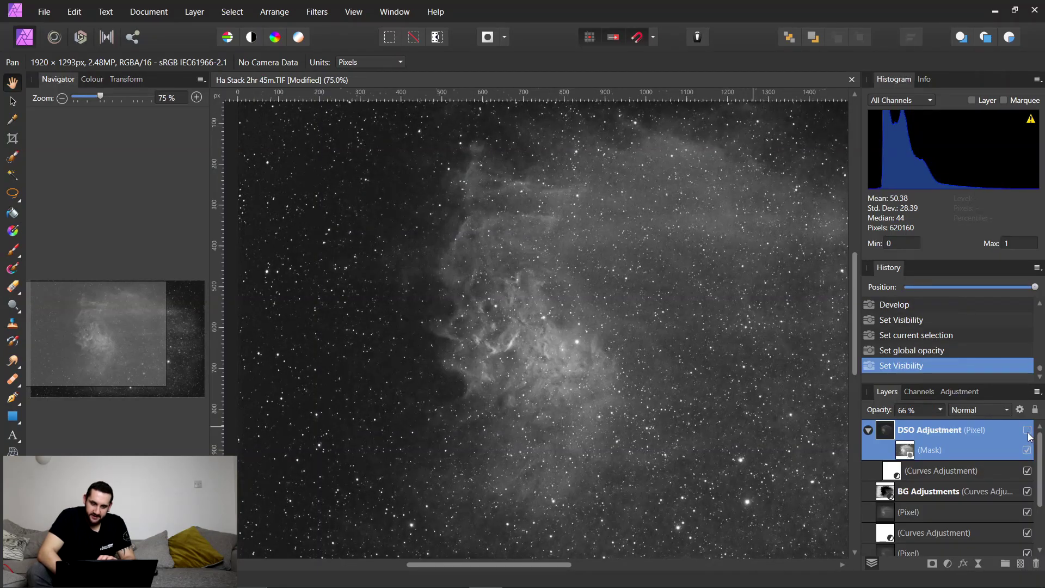
{"action": "key", "text": "ctrl+minus"}
{"action": "key", "text": "ctrl+minus"}
{"action": "key", "text": "ctrl+minus"}
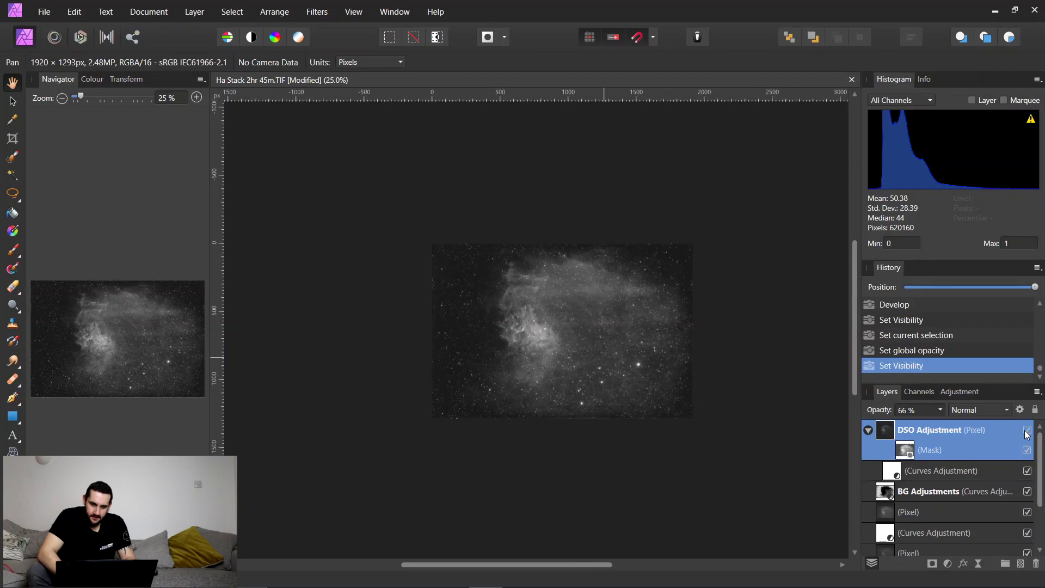
{"action": "key", "text": "ctrl+plus"}
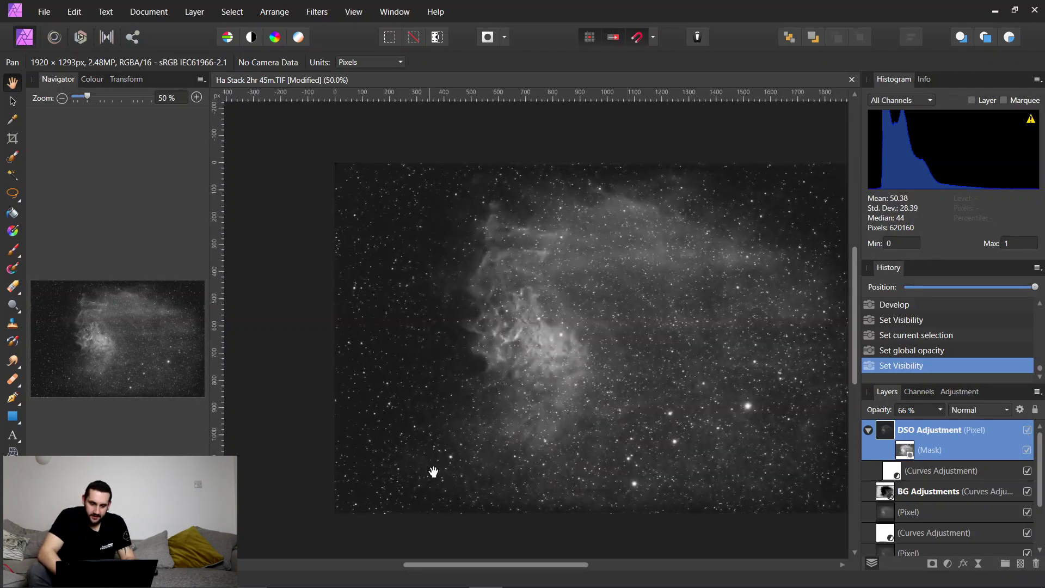
{"action": "left_click_drag", "start_coordinate": [444, 565], "coordinate": [459, 566]}
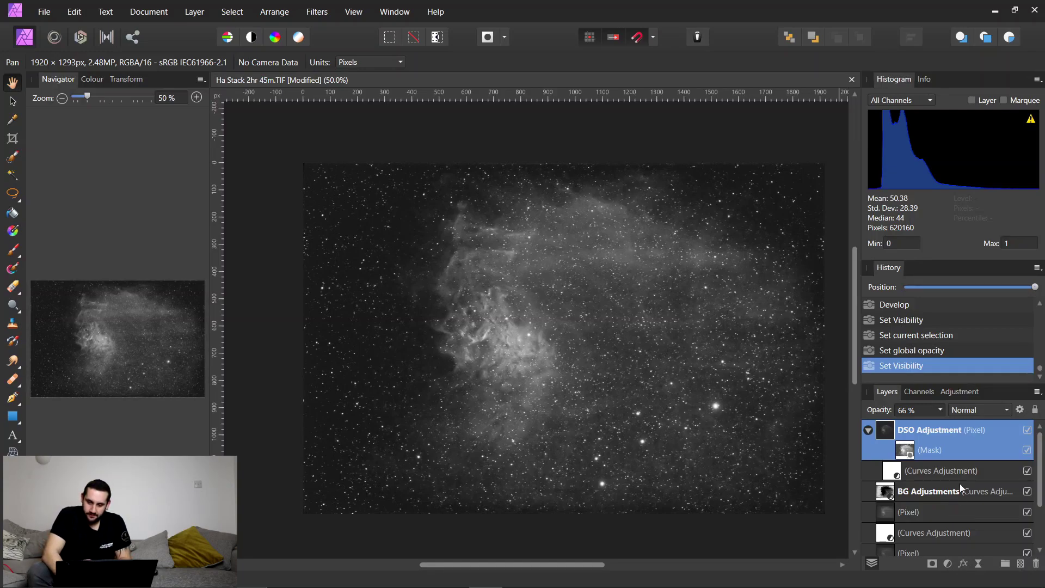
Raise the BG Adjustments curve's shadow point closer to the diagonal to lighten the background, and check the layer's effect
{"action": "double_click", "coordinate": [883, 494]}
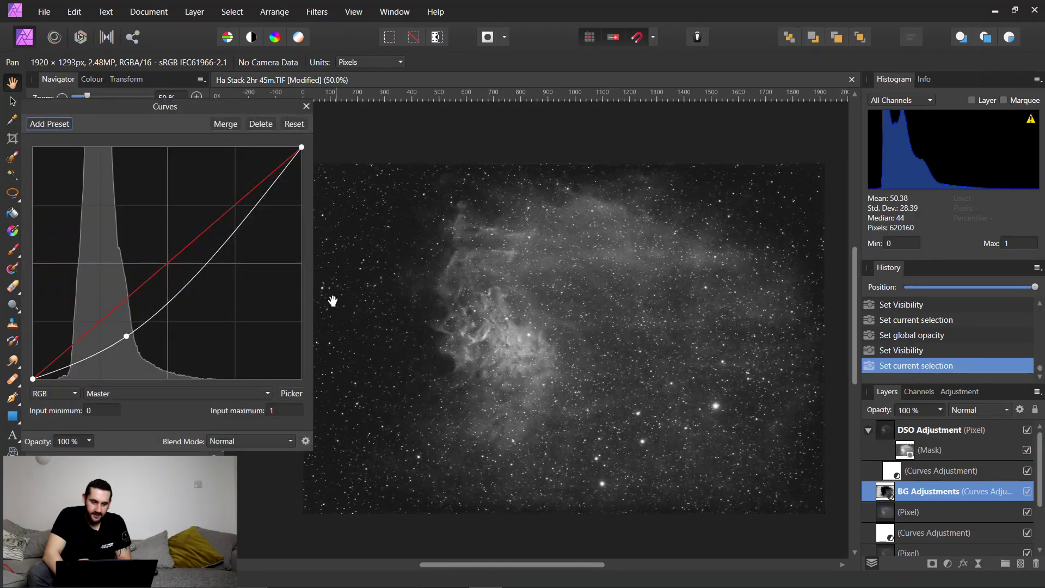
{"action": "mouse_move", "coordinate": [126, 336]}
{"action": "left_mouse_down"}
{"action": "mouse_move", "coordinate": [127, 290]}
{"action": "mouse_move", "coordinate": [127, 329]}
{"action": "mouse_move", "coordinate": [128, 315]}
{"action": "left_mouse_up"}
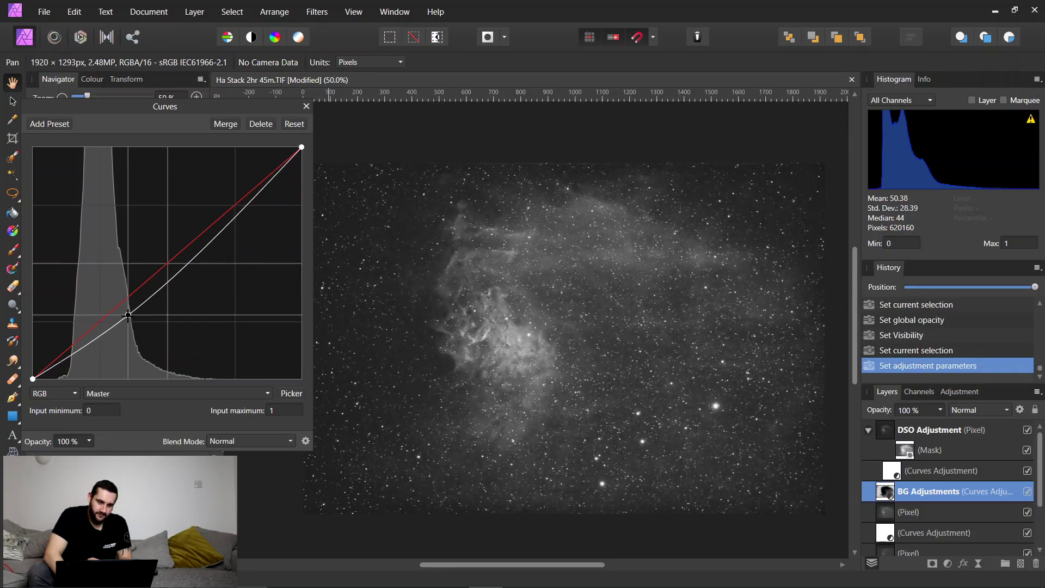
{"action": "left_click", "coordinate": [306, 106]}
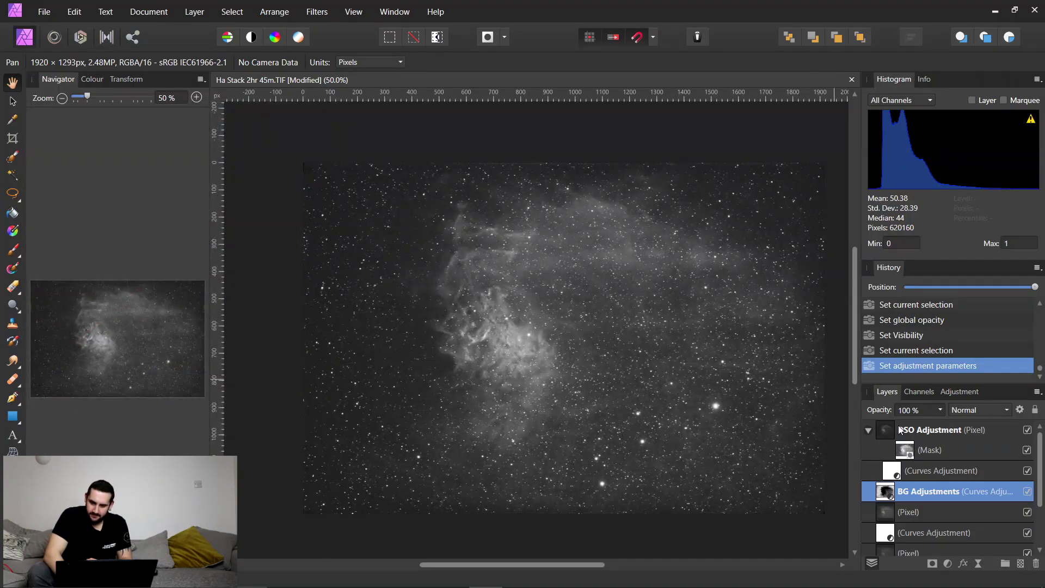
{"action": "left_click", "coordinate": [1030, 493]}
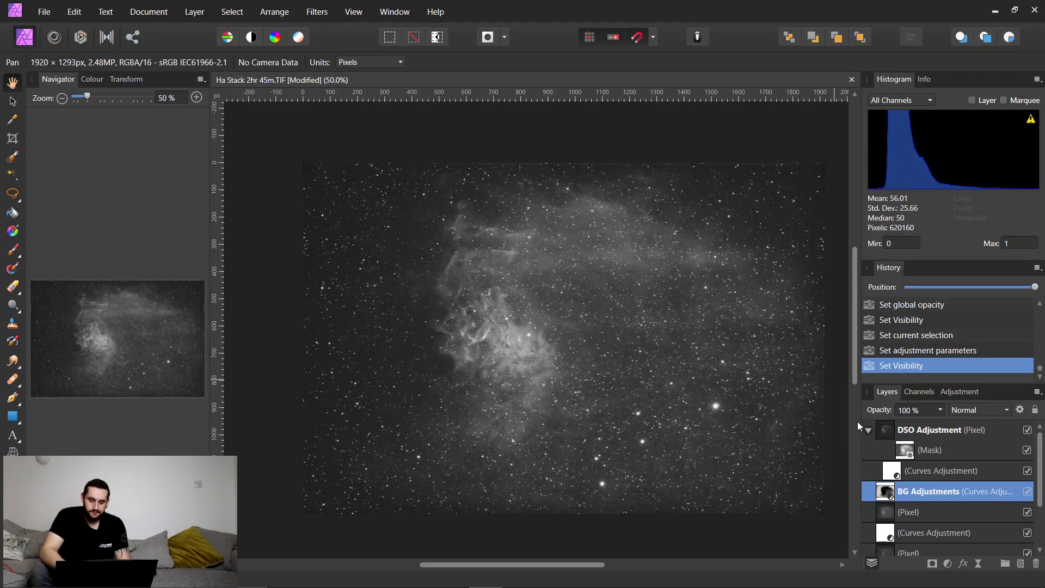
Inspect the dark background beside the nebula at 100 % and rename the pixel layer directly beneath BG Adjustments as BG
{"action": "key", "text": "ctrl+1"}
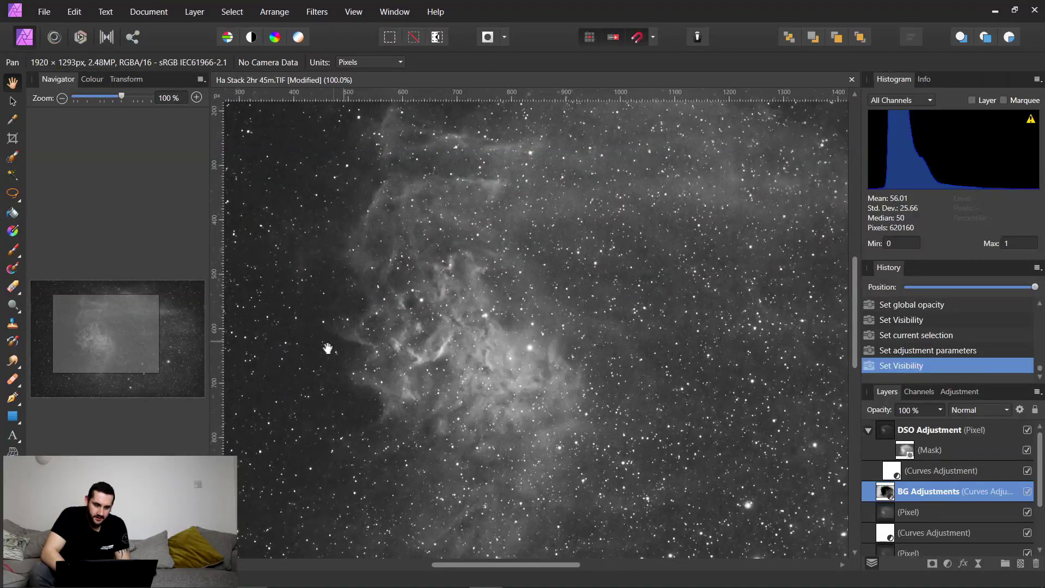
{"action": "left_click_drag", "start_coordinate": [146, 319], "coordinate": [68, 330]}
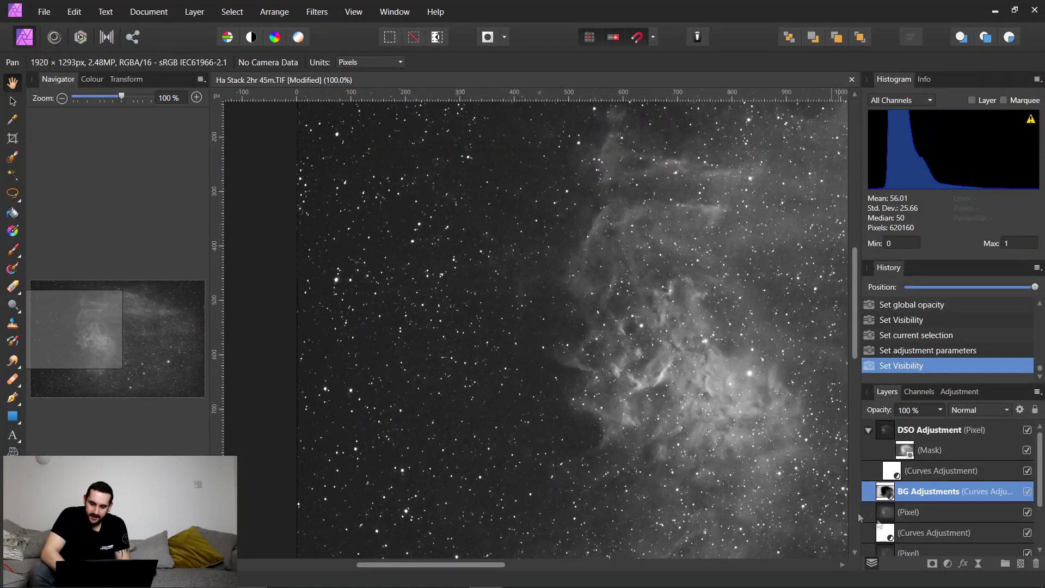
{"action": "double_click", "coordinate": [914, 516]}
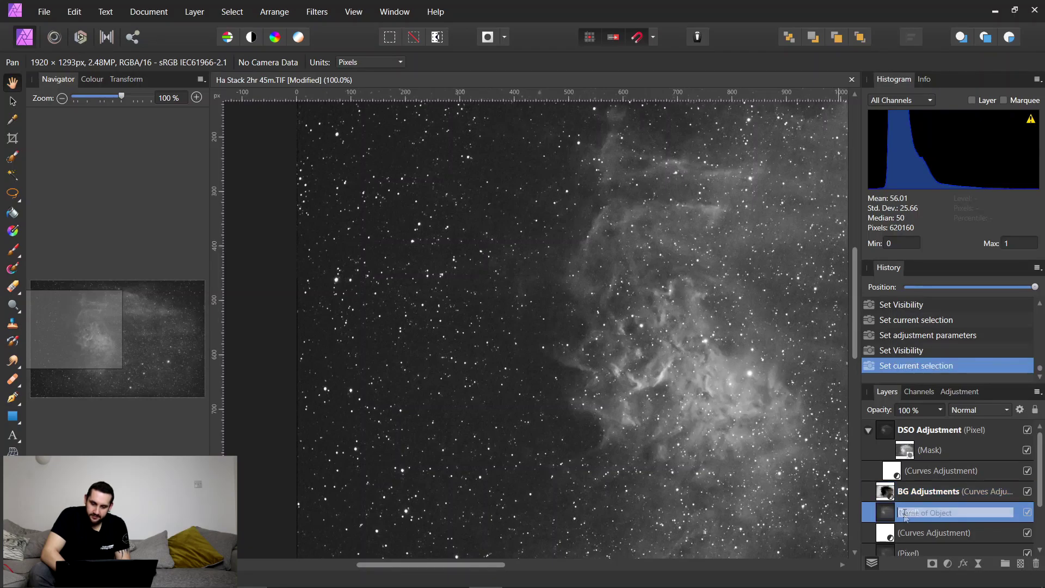
{"action": "type", "text": "BG"}
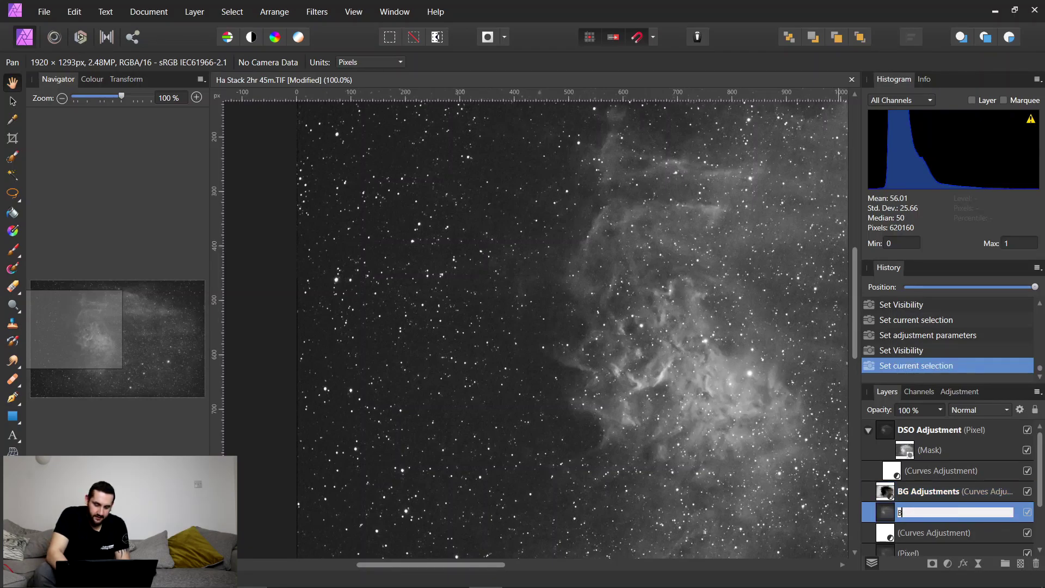
{"action": "key", "text": "Return"}
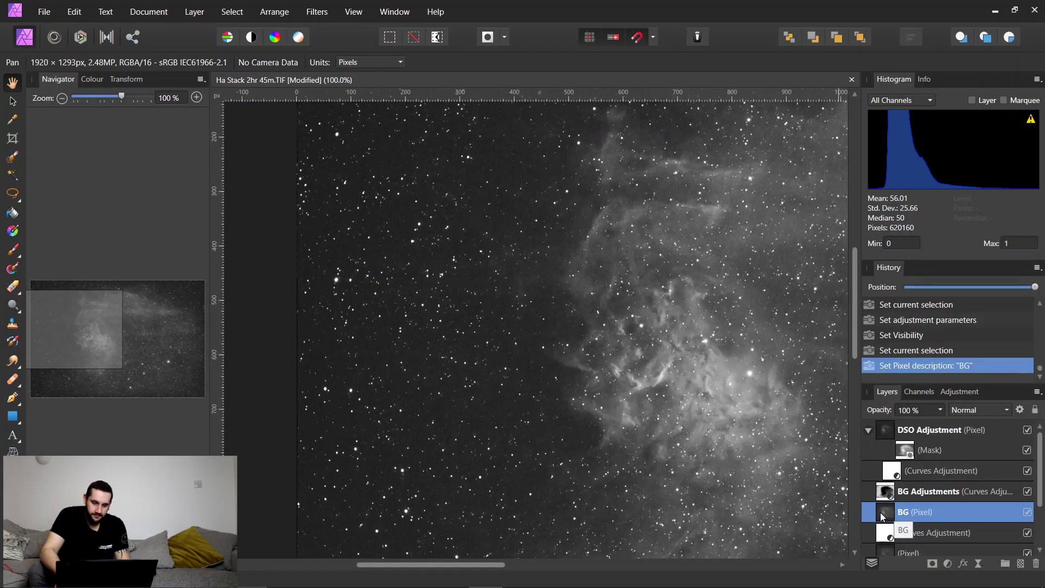
Apply Denoise to the BG layer with Luminance set to 50 %
{"action": "key", "text": "ctrl+plus"}
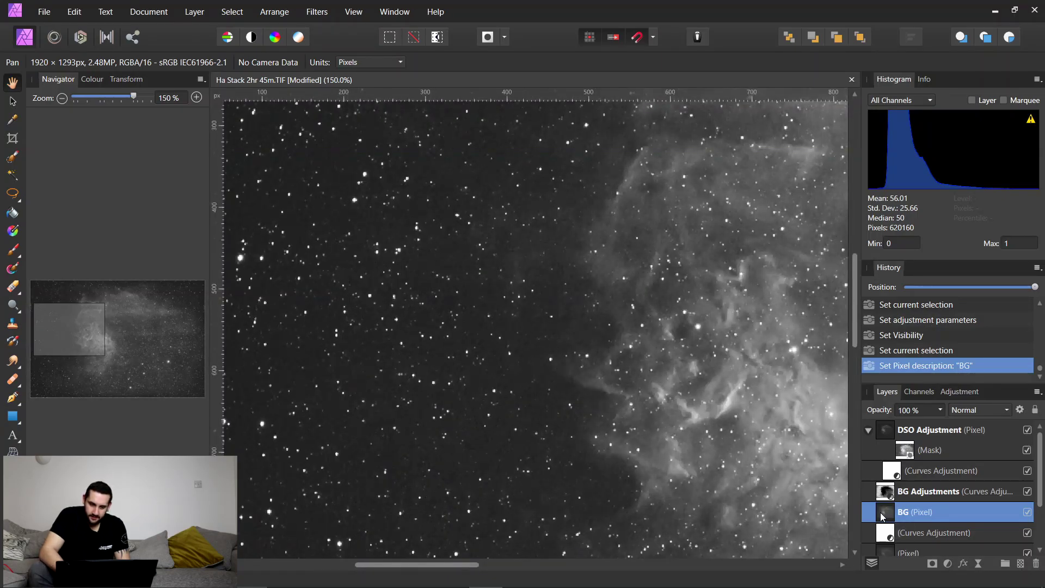
{"action": "left_click", "coordinate": [305, 12]}
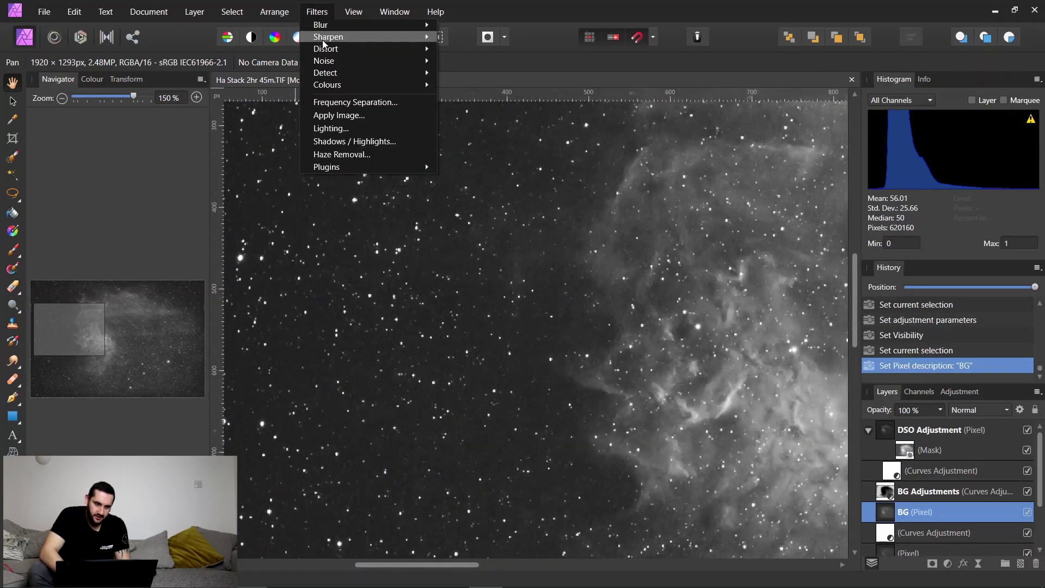
{"action": "mouse_move", "coordinate": [325, 63]}
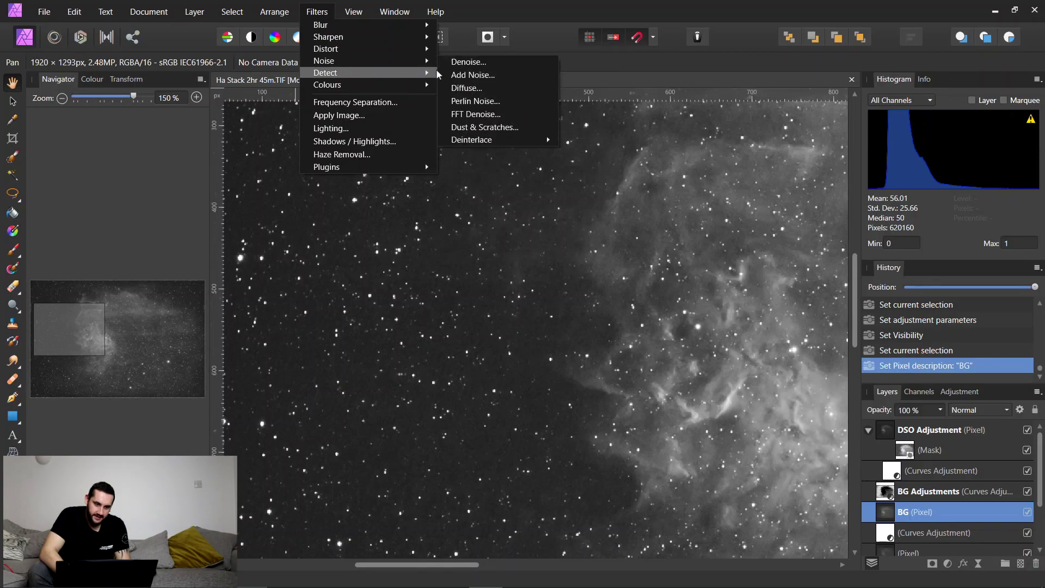
{"action": "left_click", "coordinate": [467, 62]}
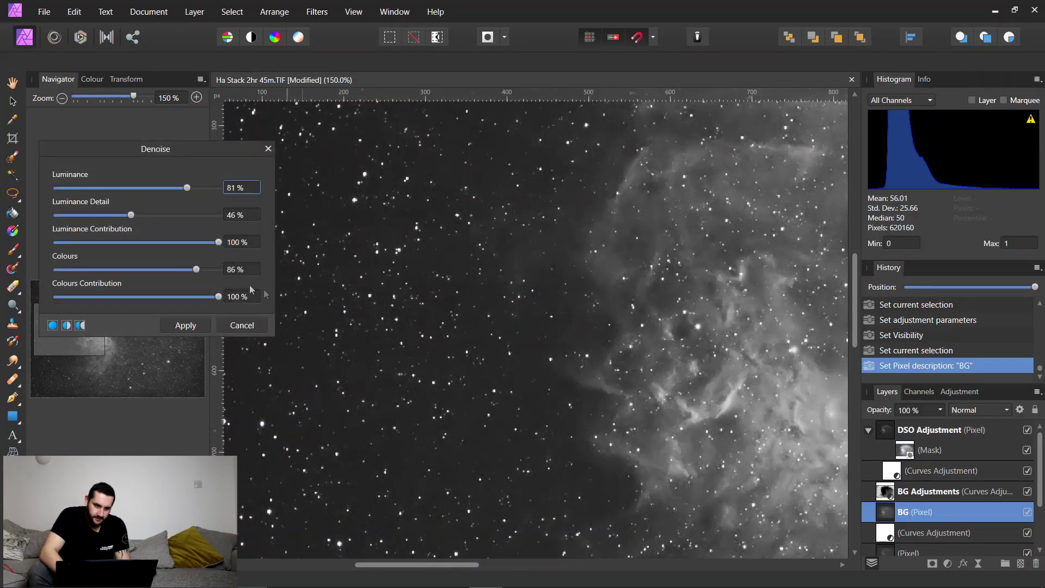
{"action": "left_click", "coordinate": [237, 187]}
{"action": "key", "text": "ctrl+a"}
{"action": "type", "text": "50"}
{"action": "key", "text": "Return"}
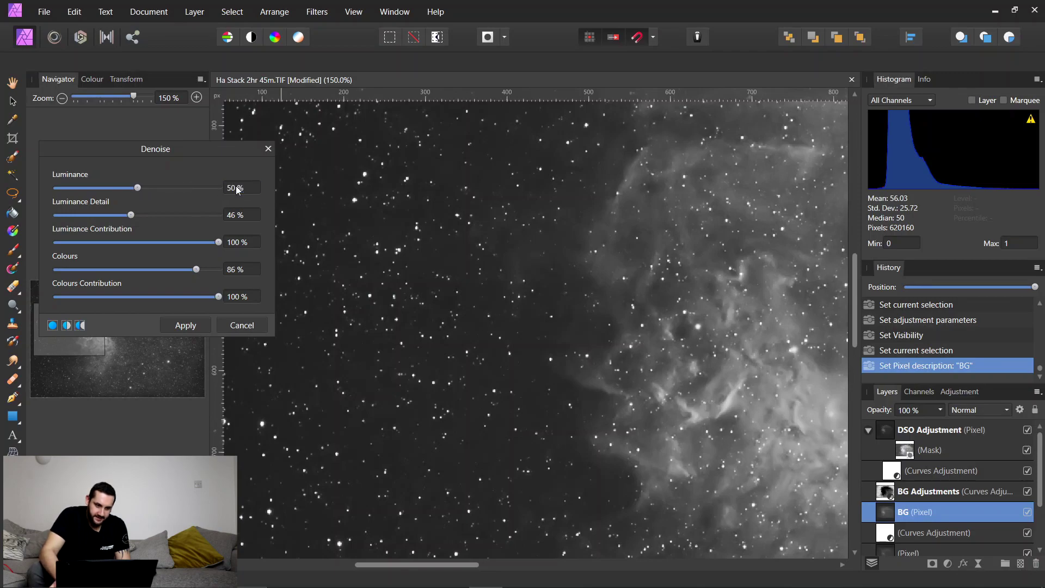
{"action": "left_click", "coordinate": [185, 325]}
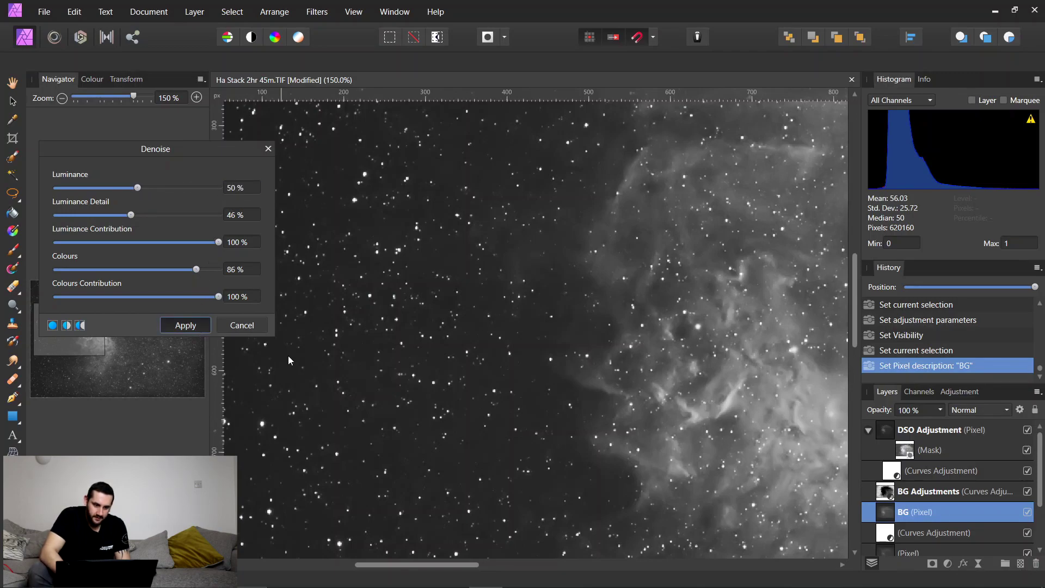
Compare the image with the DSO Adjustment layer hidden and shown, and review the whole frame after the background denoise
{"action": "key", "text": "ctrl+minus"}
{"action": "key", "text": "ctrl+minus"}
{"action": "key", "text": "ctrl+minus"}
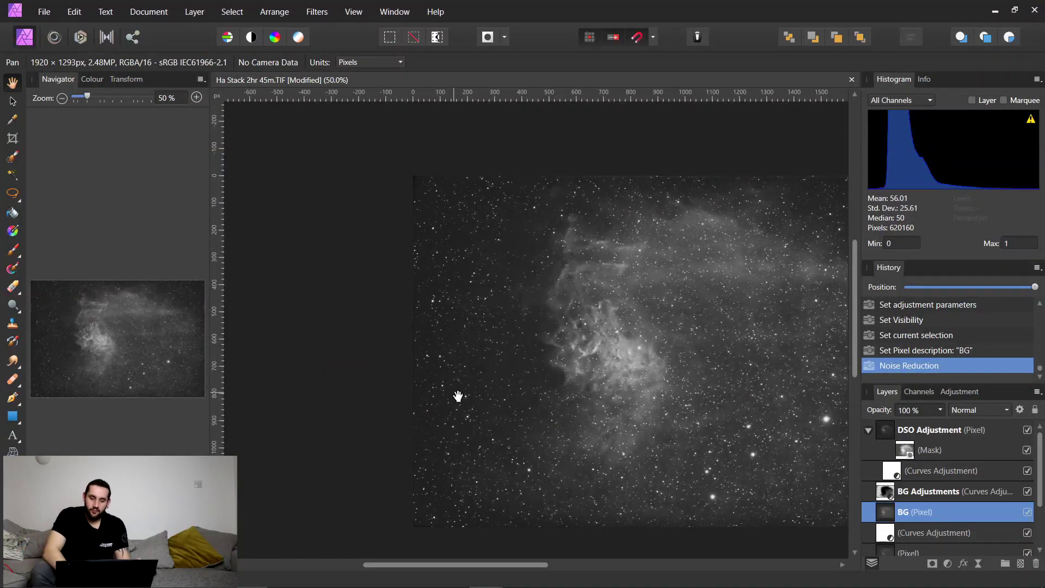
{"action": "left_click_drag", "start_coordinate": [571, 351], "coordinate": [501, 363]}
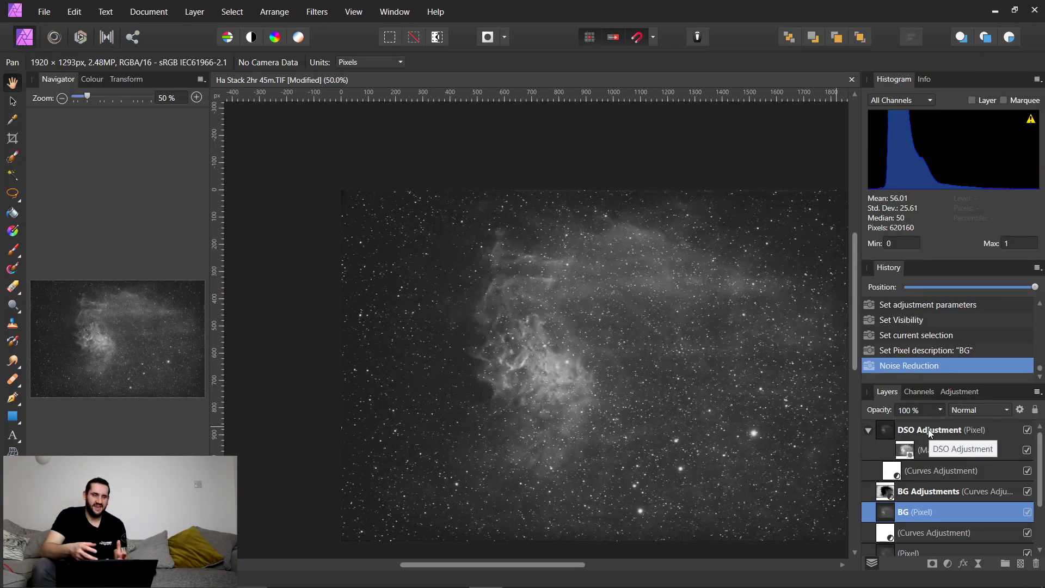
{"action": "left_click", "coordinate": [1027, 431]}
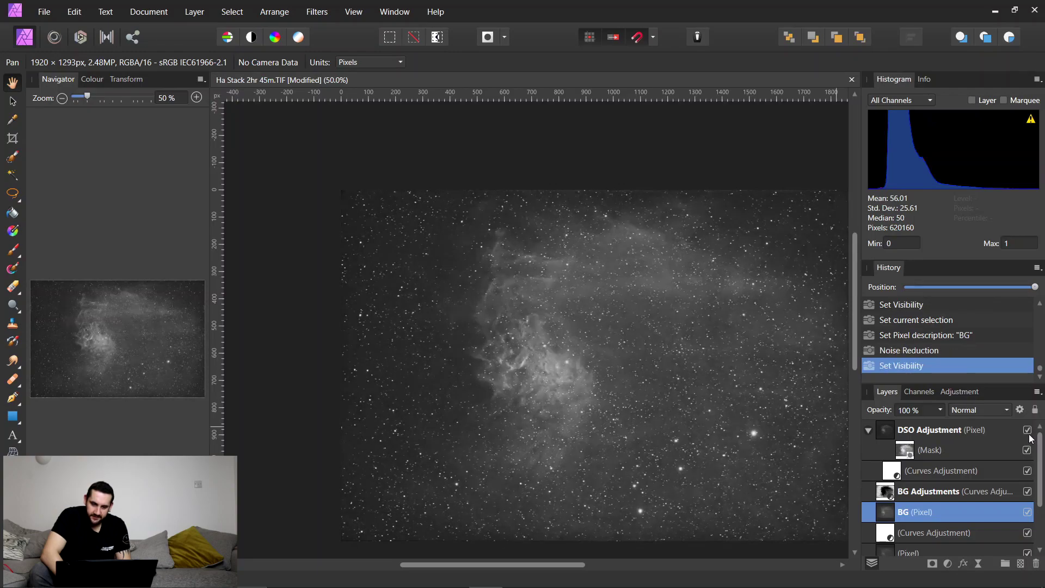
{"action": "left_click", "coordinate": [1028, 430]}
{"action": "key", "text": "ctrl+minus"}
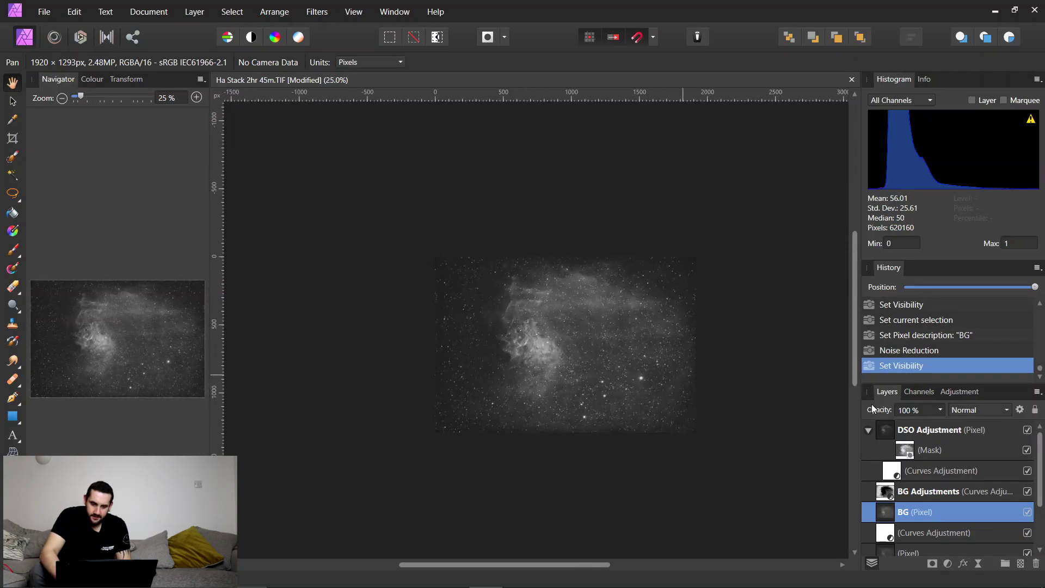
{"action": "key", "text": "ctrl+plus"}
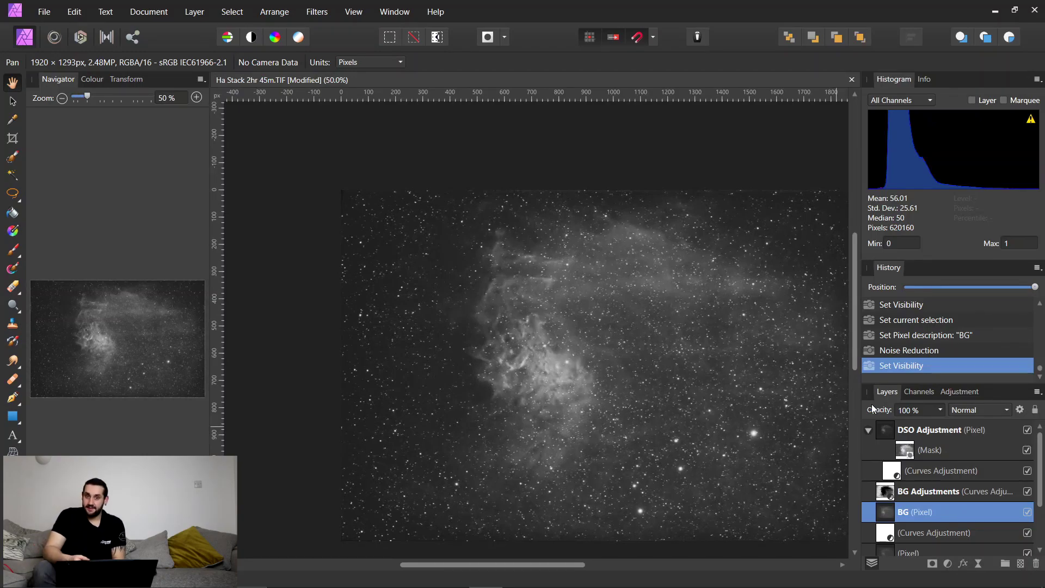
{"action": "left_click_drag", "start_coordinate": [646, 361], "coordinate": [602, 328]}
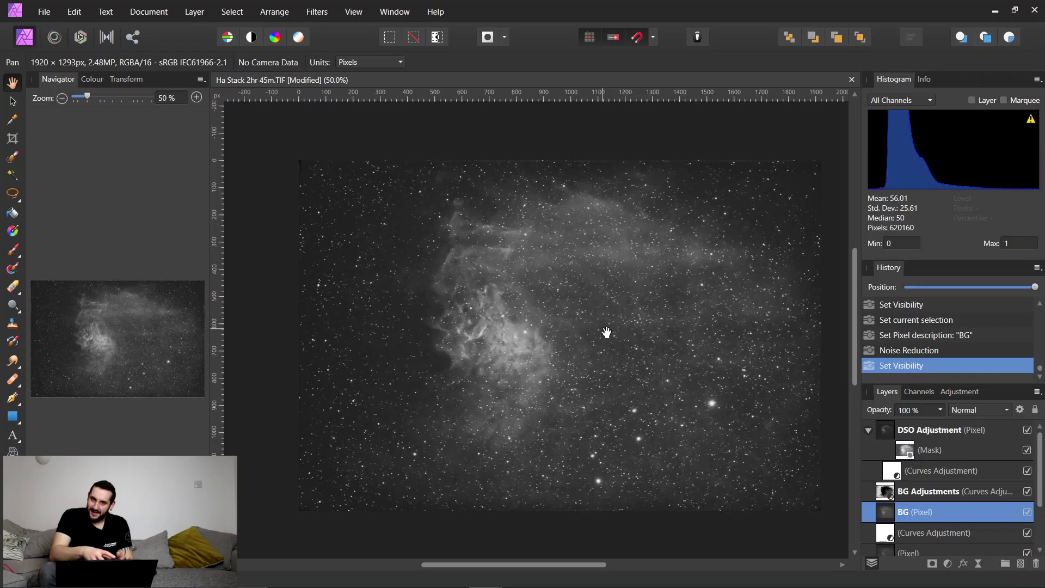
{"action": "left_click_drag", "start_coordinate": [607, 332], "coordinate": [584, 318]}
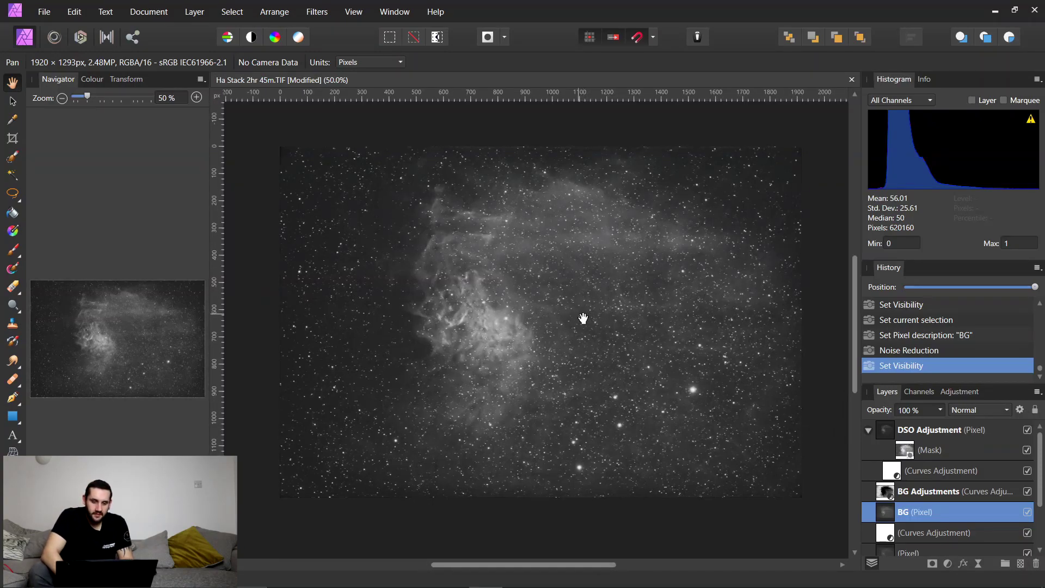
Merge all visible layers into a new pixel layer above DSO Adjustment
{"action": "left_click", "coordinate": [994, 430]}
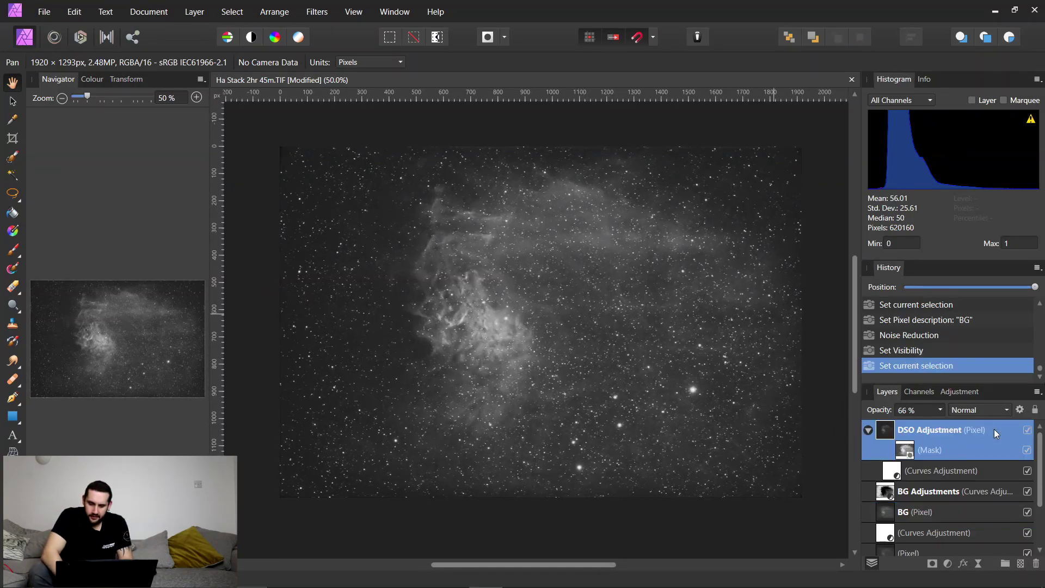
{"action": "key", "text": "ctrl+shift+alt+e"}
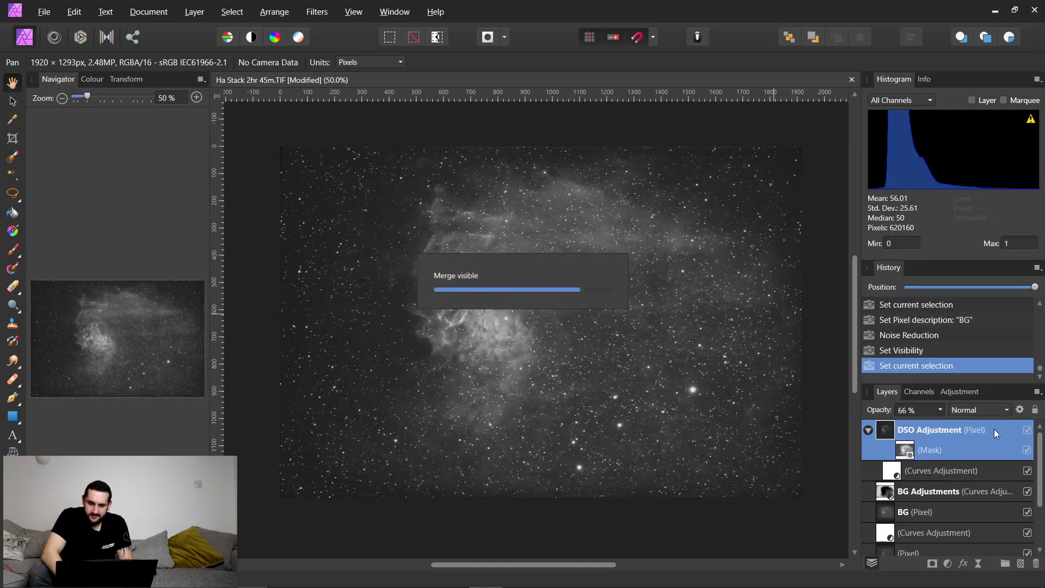
{"action": "left_click", "coordinate": [232, 11]}
{"action": "left_click", "coordinate": [195, 12]}
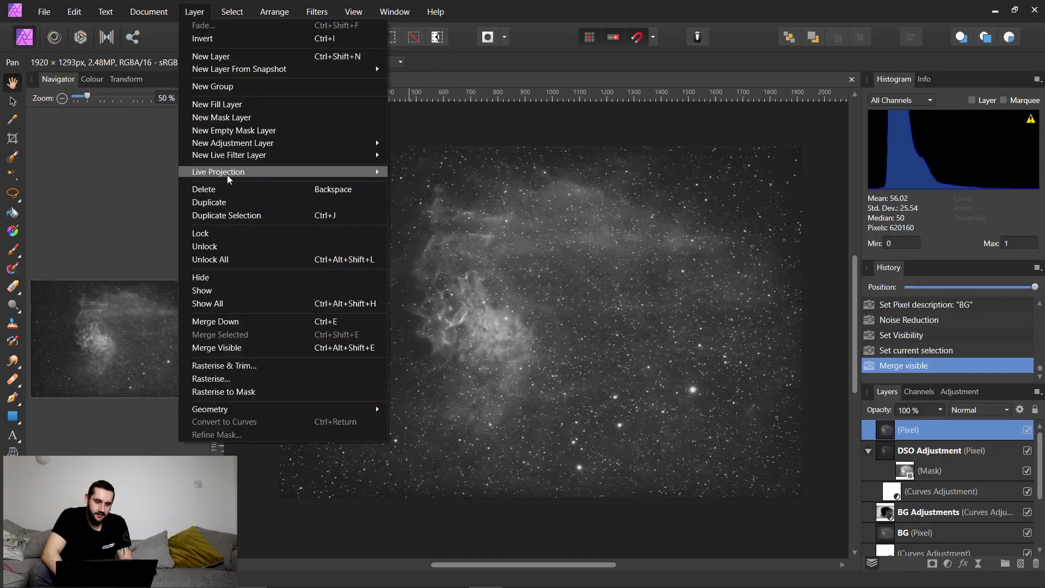
{"action": "left_click", "coordinate": [588, 5]}
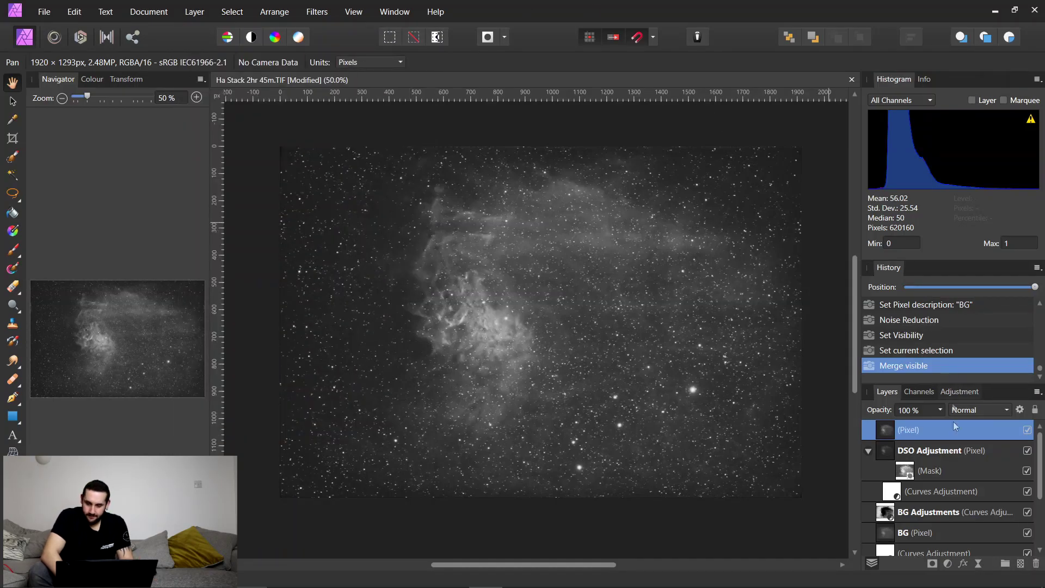
Delete every layer from DSO Adjustment down to Red Channel, keeping only the merged pixel layer
{"action": "left_click", "coordinate": [956, 450]}
{"action": "left_click_drag", "start_coordinate": [1041, 494], "coordinate": [1042, 541]}
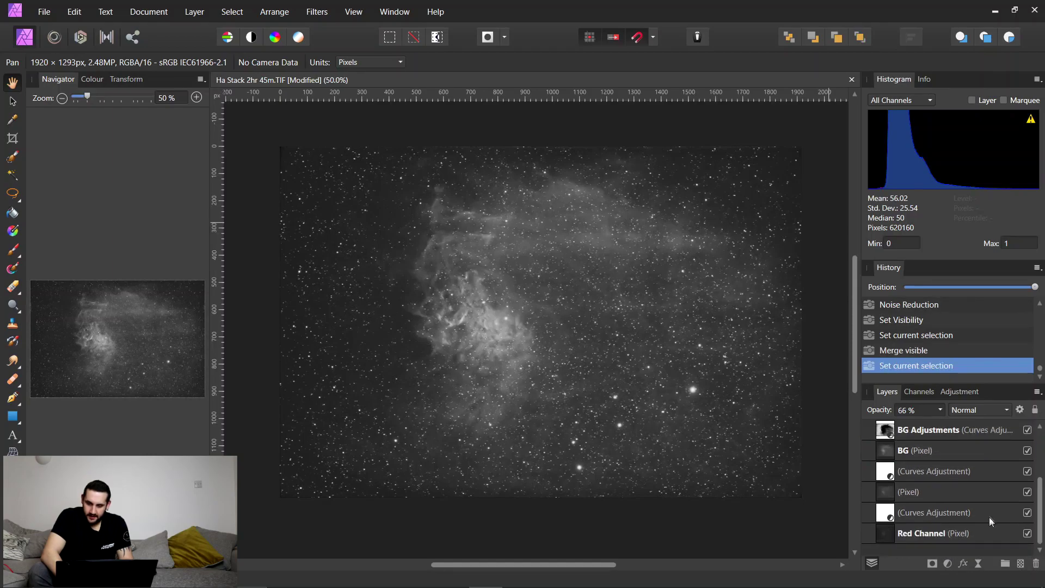
{"action": "left_click", "coordinate": [989, 532], "text": "shift"}
{"action": "key", "text": "Delete"}
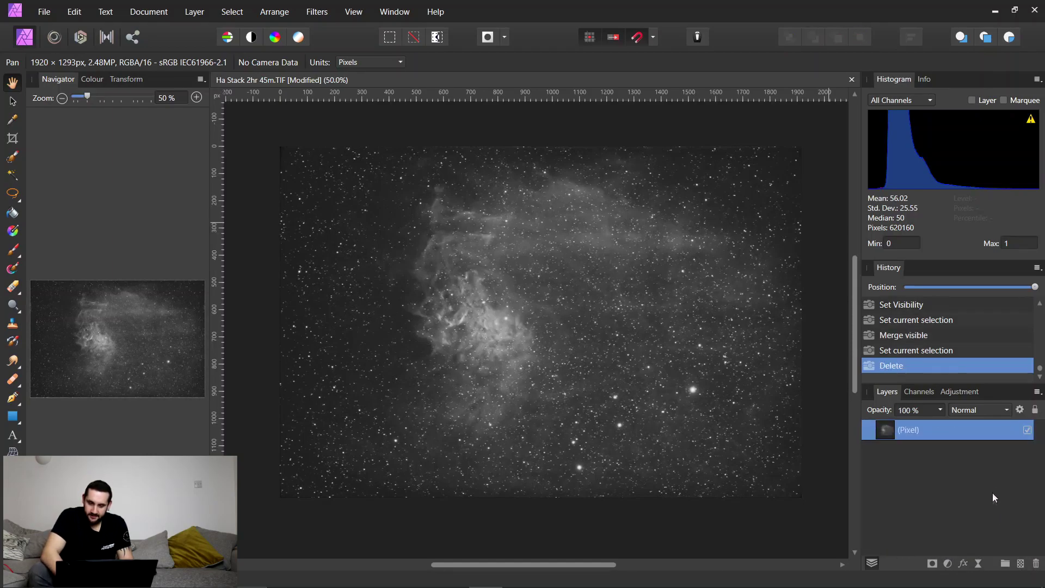
{"action": "left_click_drag", "start_coordinate": [568, 303], "coordinate": [553, 301]}
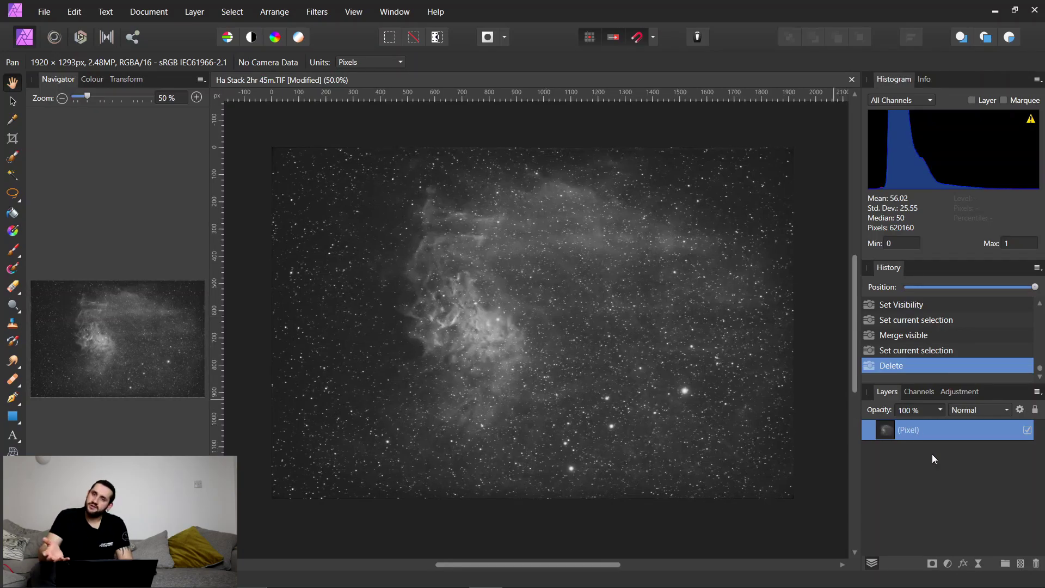
Create a second copy of the image with Merge Visible and rename the lower pixel layer as Star Red Base
{"action": "key", "text": "ctrl+alt+shift+e"}
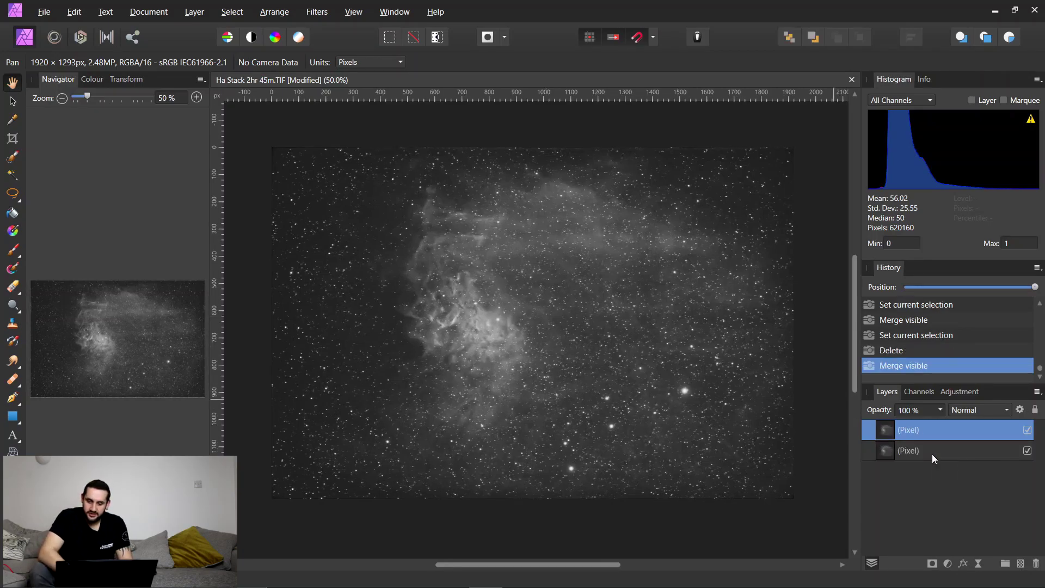
{"action": "left_click", "coordinate": [913, 452]}
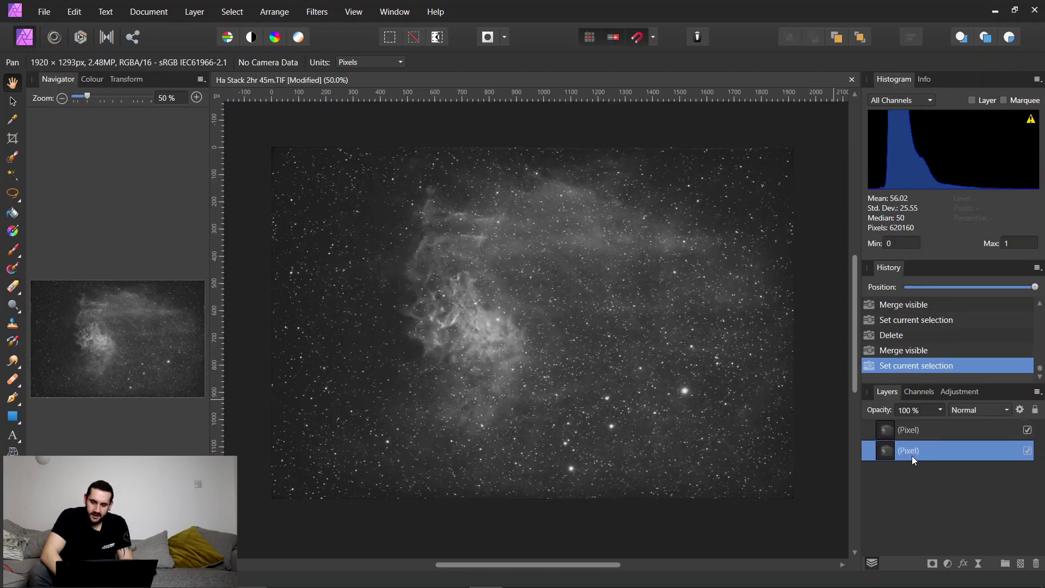
{"action": "double_click", "coordinate": [913, 452]}
{"action": "type", "text": "Star Red Nase"}
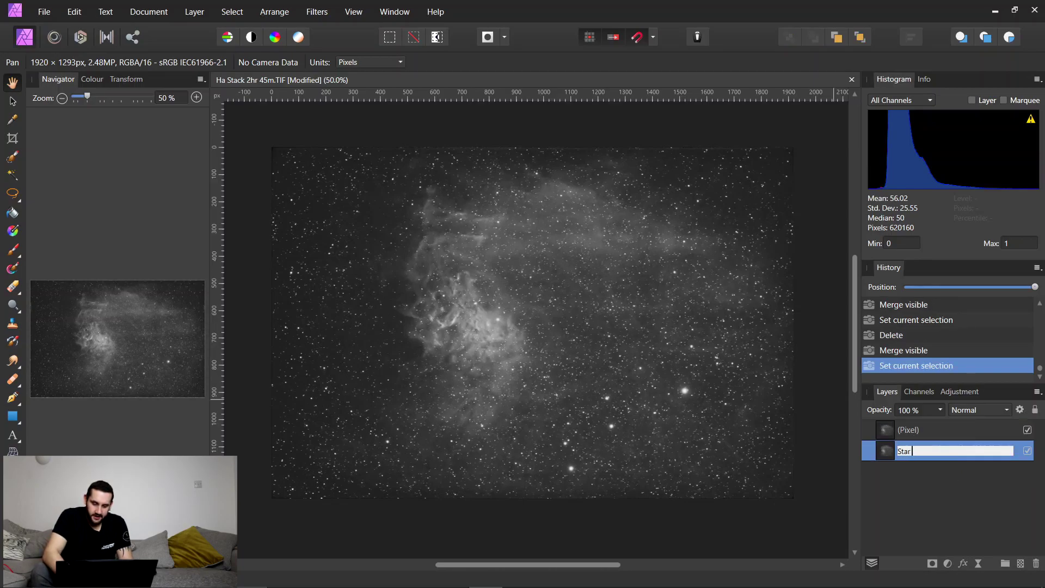
{"action": "key", "text": "BackSpace"}
{"action": "key", "text": "BackSpace"}
{"action": "key", "text": "BackSpace"}
{"action": "key", "text": "BackSpace"}
{"action": "type", "text": "Base"}
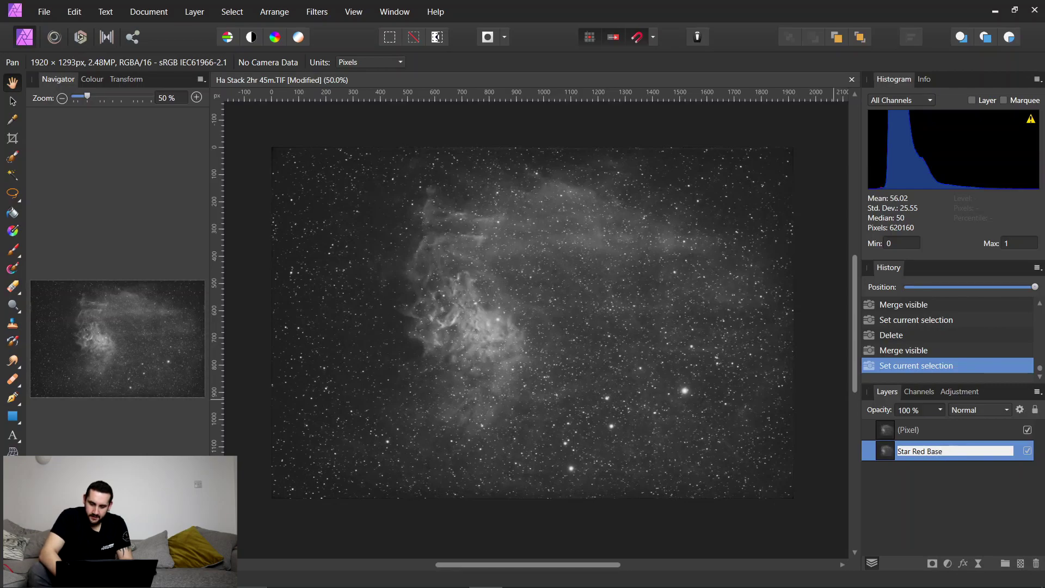
{"action": "key", "text": "Return"}
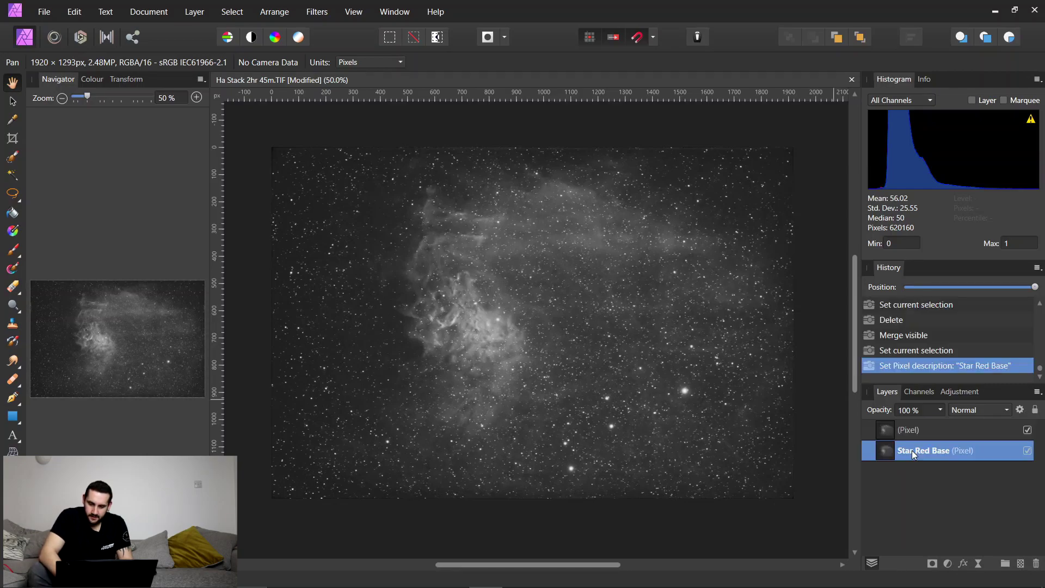
Rename the upper pixel layer as Star Red and save the document
{"action": "left_click", "coordinate": [917, 429]}
{"action": "double_click", "coordinate": [917, 429]}
{"action": "type", "text": "Star Red"}
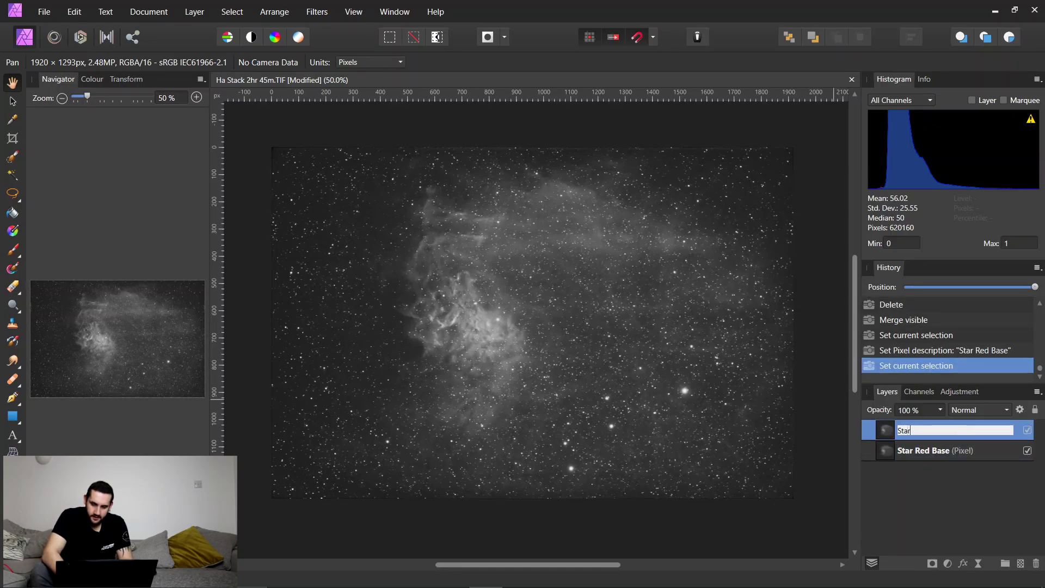
{"action": "key", "text": "Return"}
{"action": "key", "text": "ctrl+s"}
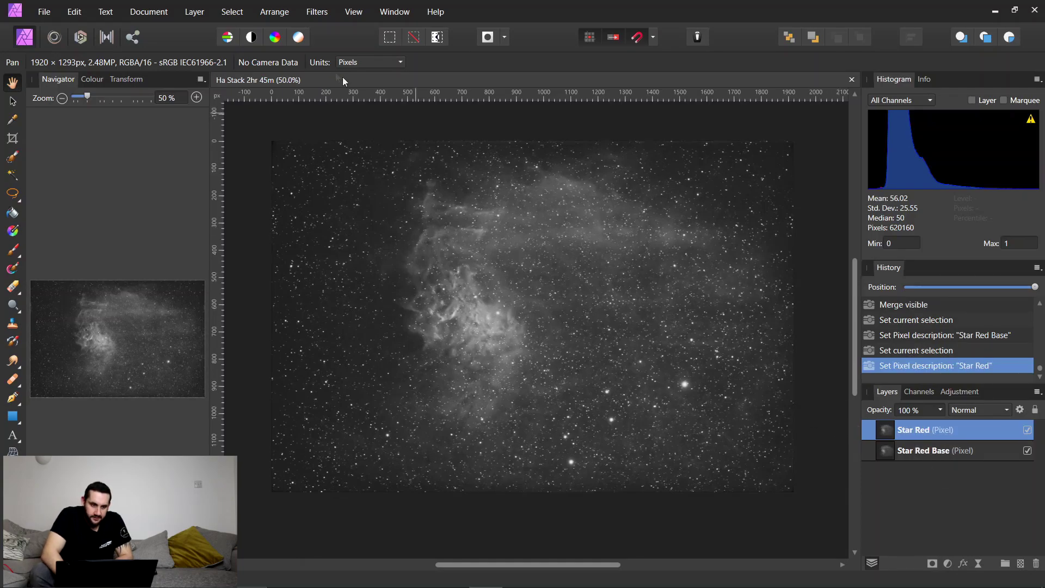
Select the highlights tonal range on the Star Red layer to pick out the stars, and inspect the selection at 100 %
{"action": "left_click", "coordinate": [232, 11]}
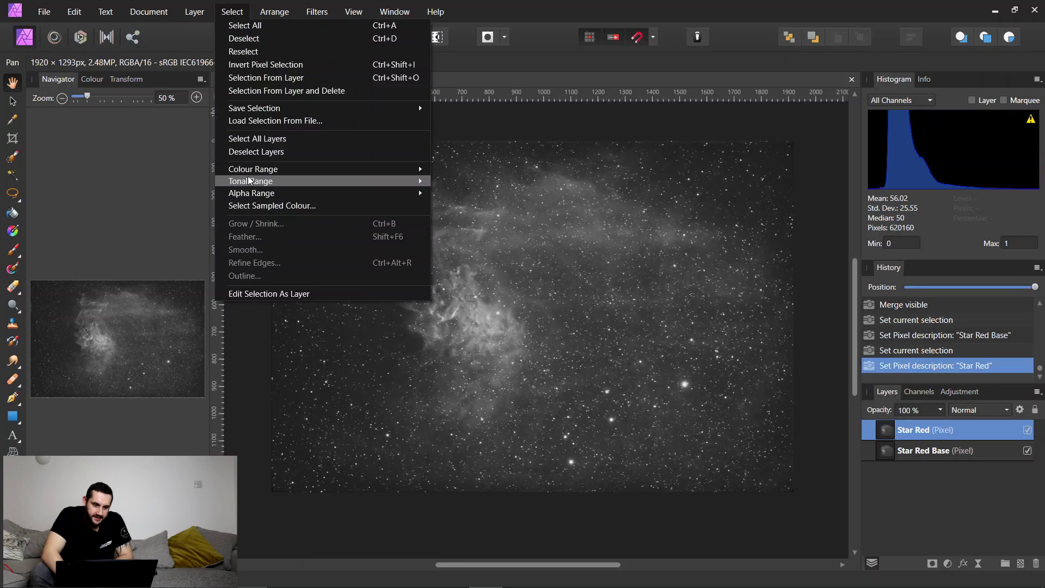
{"action": "mouse_move", "coordinate": [254, 181]}
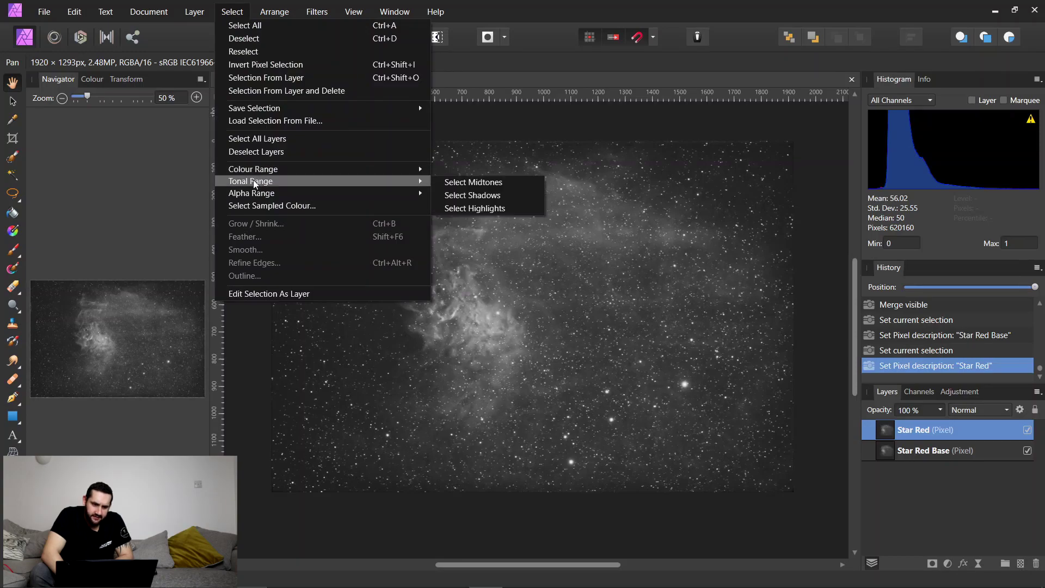
{"action": "left_click", "coordinate": [473, 208]}
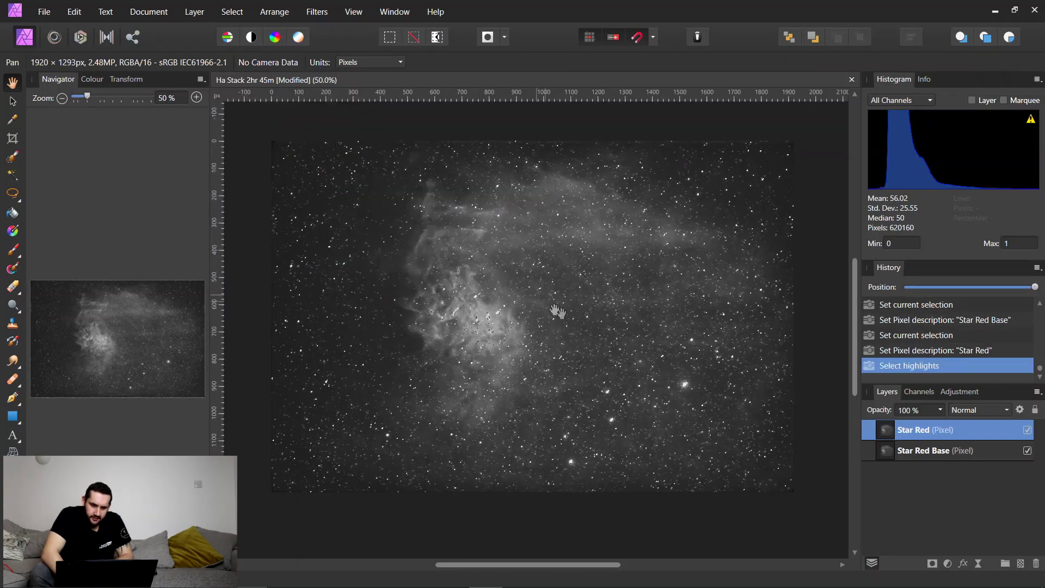
{"action": "scroll", "coordinate": [564, 315], "scroll_direction": "up", "scroll_amount": 2}
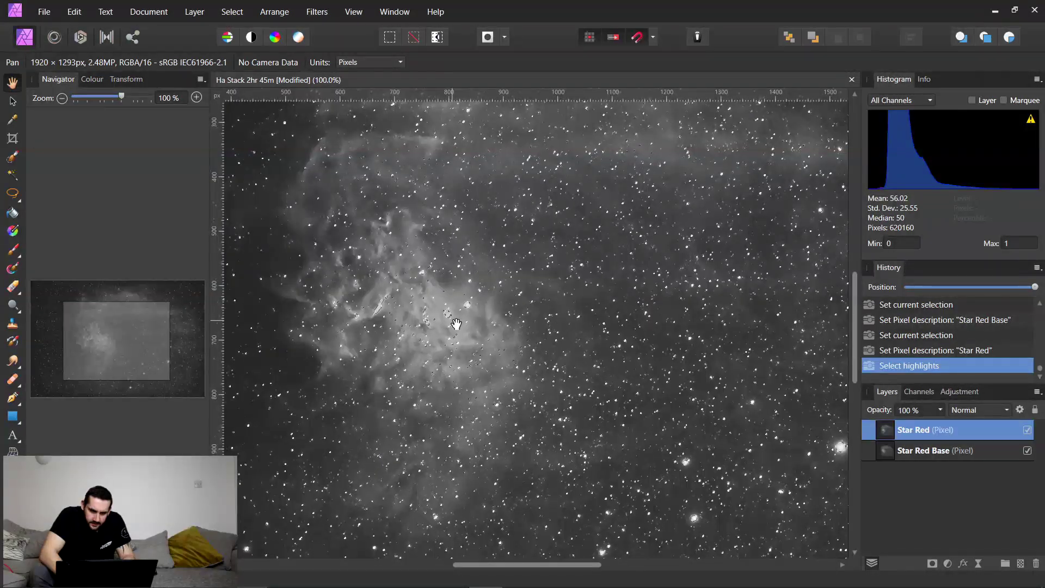
Grow the star selection by a radius of 2 px with the Circular option enabled
{"action": "left_click", "coordinate": [232, 12]}
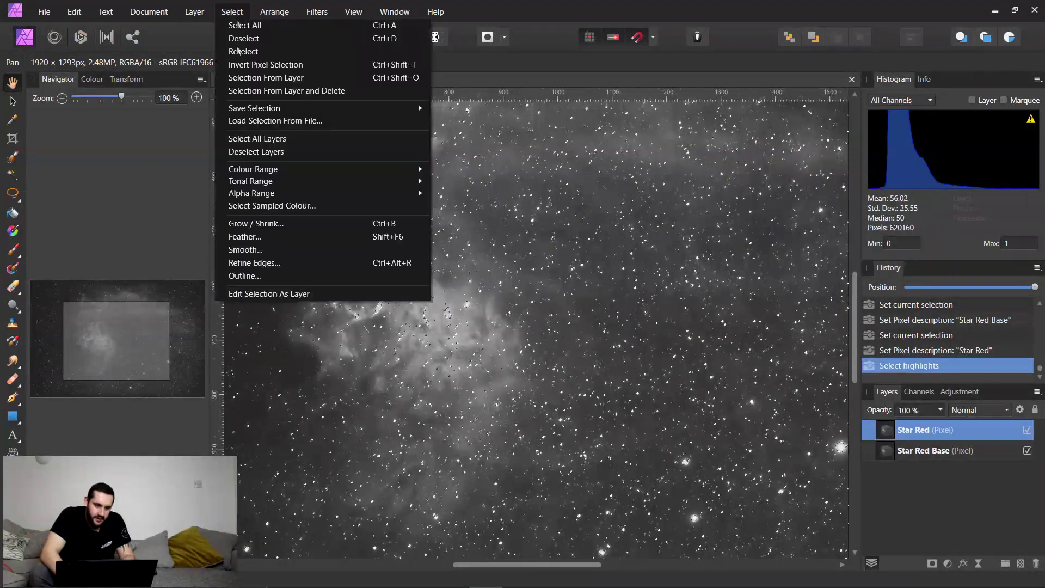
{"action": "left_click", "coordinate": [262, 225]}
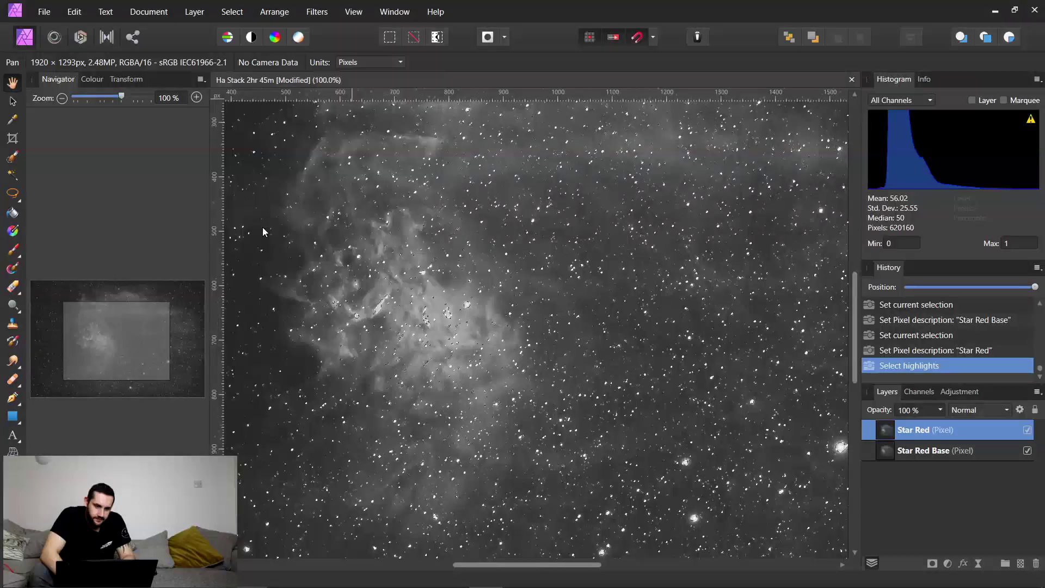
{"action": "left_click", "coordinate": [262, 304]}
{"action": "type", "text": "2"}
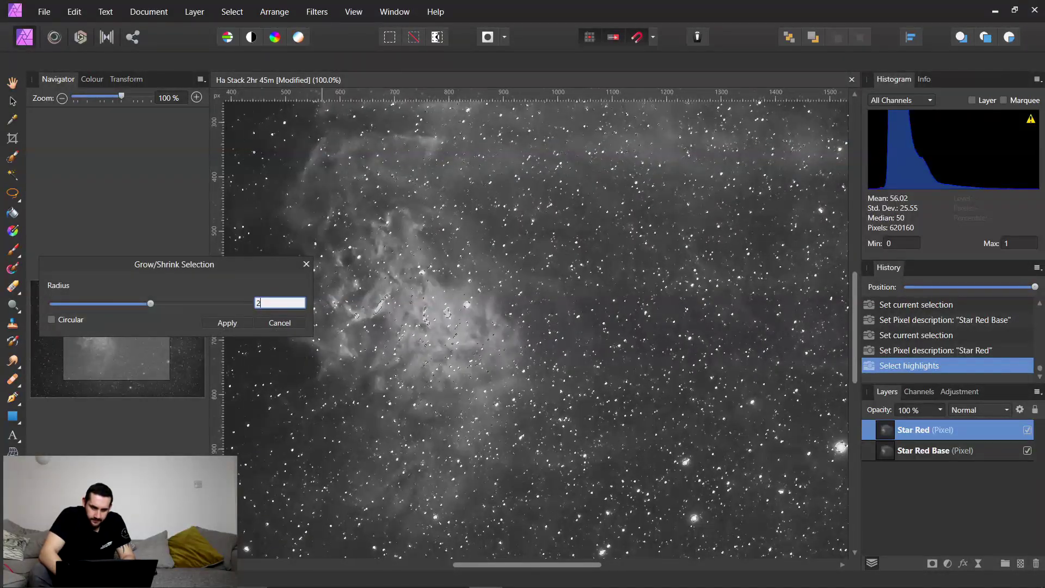
{"action": "left_click", "coordinate": [71, 320]}
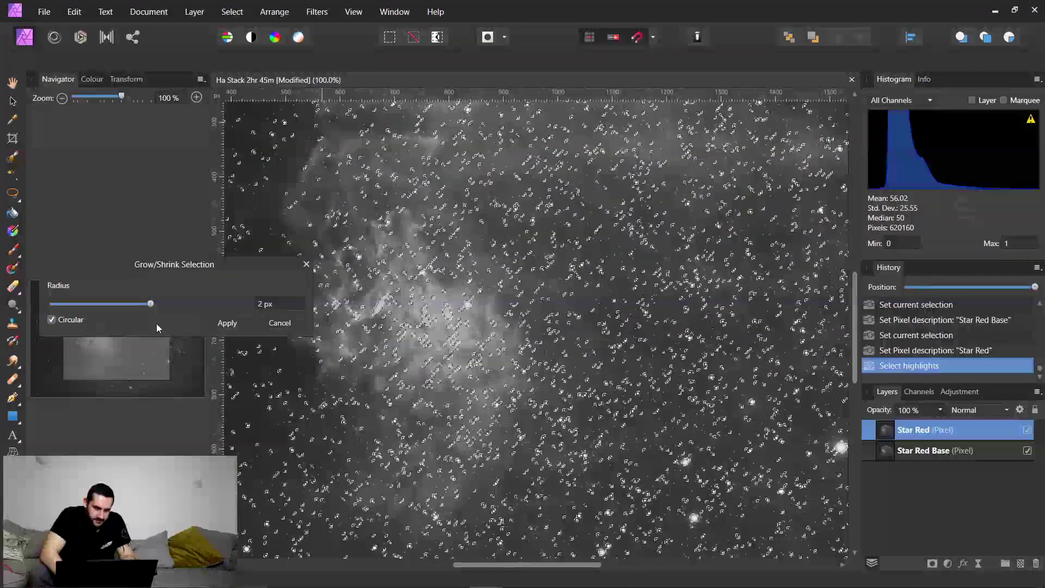
{"action": "left_click", "coordinate": [228, 326]}
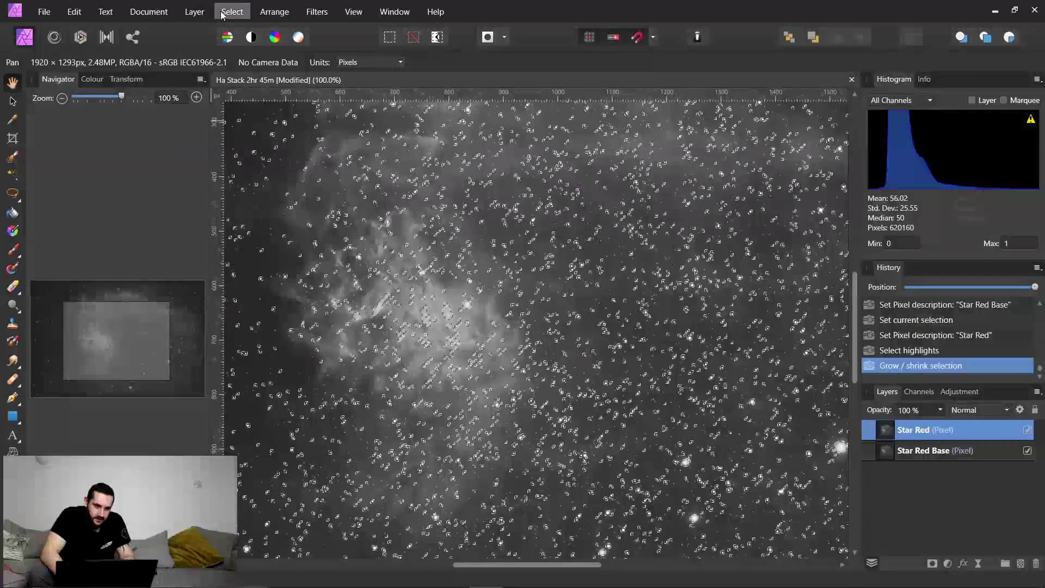
Feather the enlarged star selection by 1 px
{"action": "left_click", "coordinate": [232, 12]}
{"action": "left_click", "coordinate": [243, 236]}
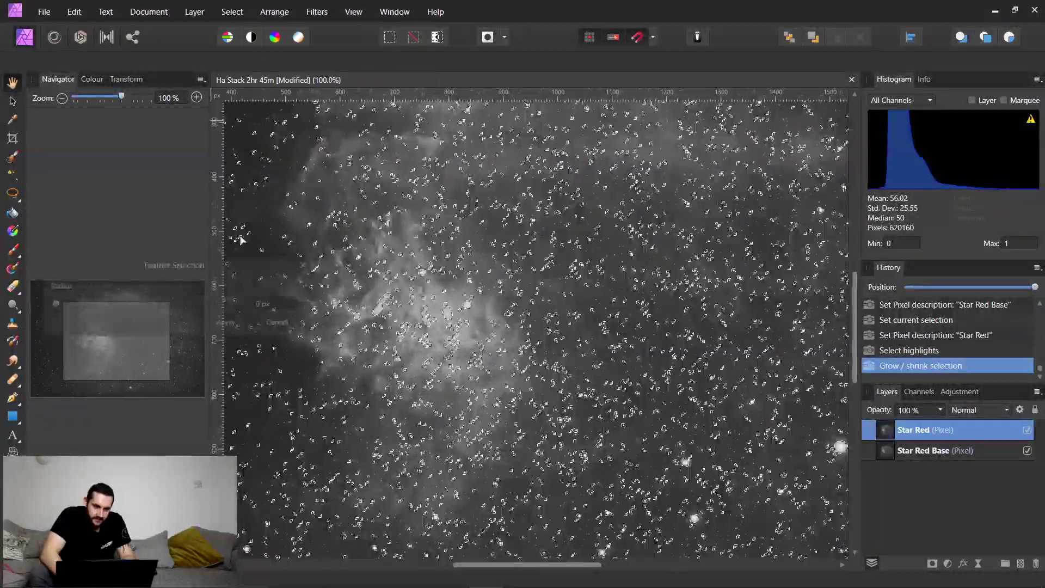
{"action": "left_click", "coordinate": [287, 303]}
{"action": "type", "text": "1"}
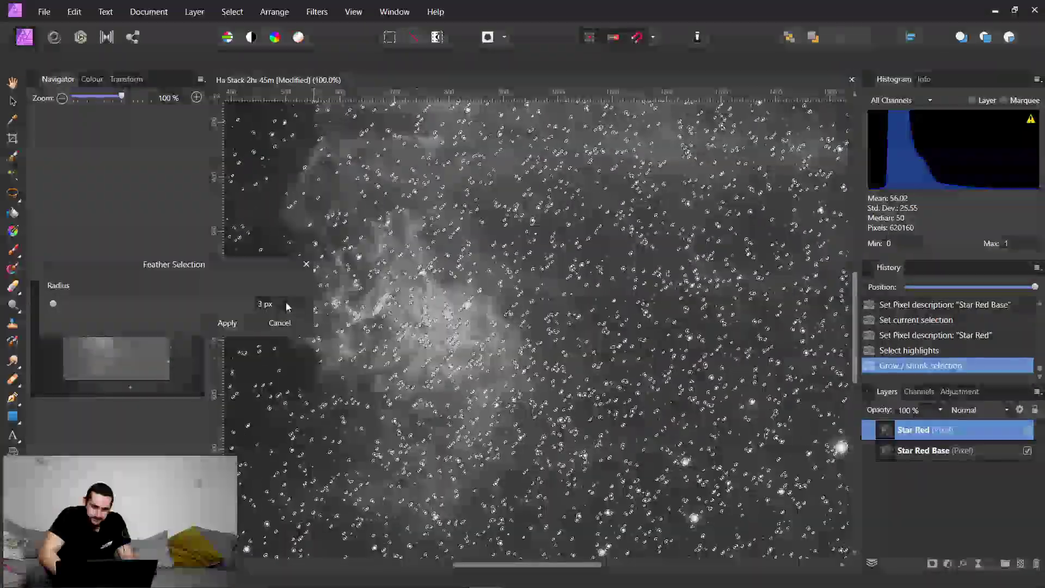
{"action": "key", "text": "Return"}
Apply a circular Minimum Blur of 1.5 px to the selected stars on Star Red, checking the split preview, and deselect
{"action": "key", "text": "ctrl+minus"}
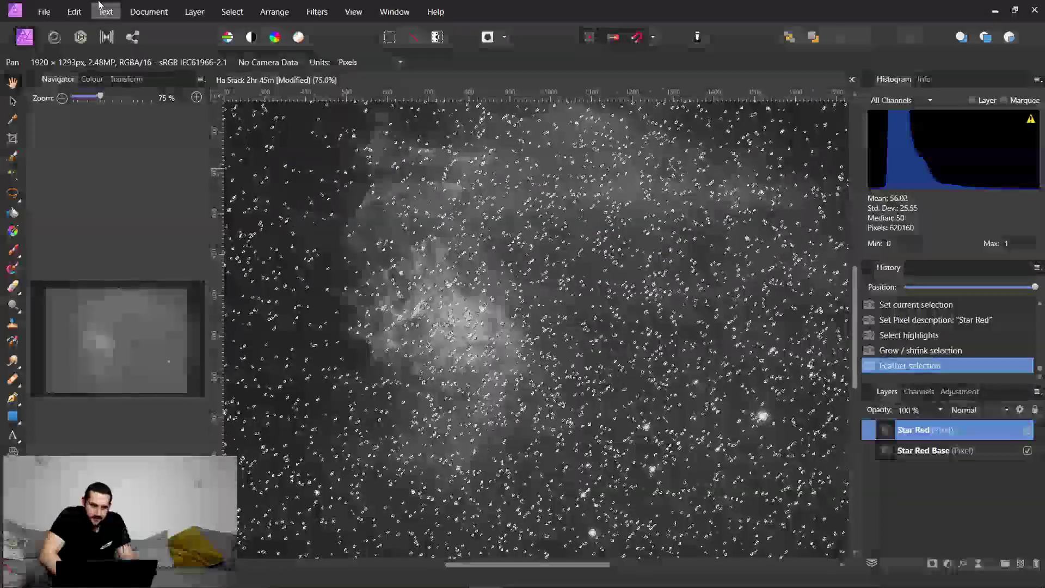
{"action": "left_click", "coordinate": [232, 12]}
{"action": "left_click", "coordinate": [317, 12]}
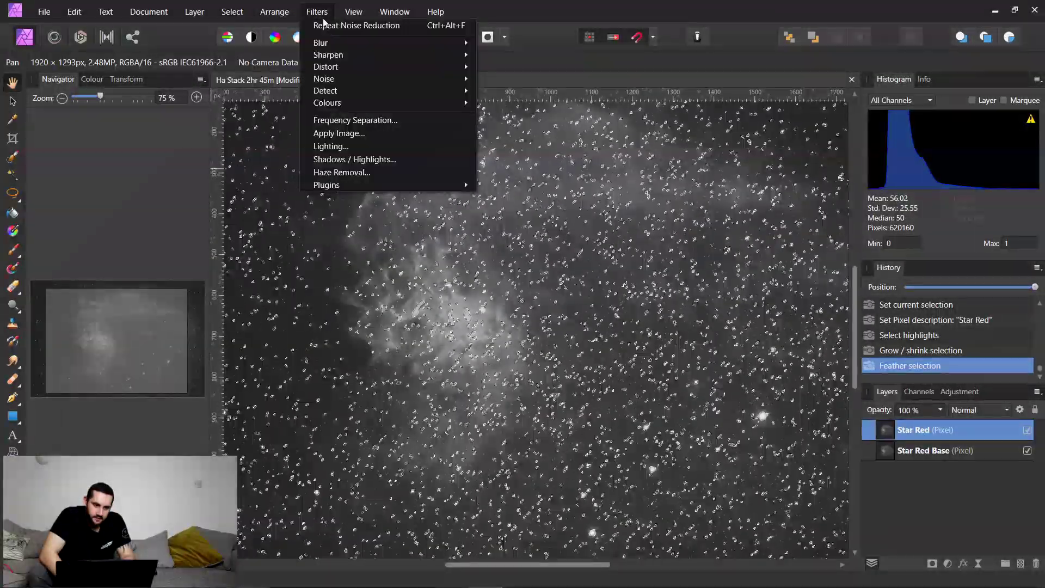
{"action": "mouse_move", "coordinate": [327, 55]}
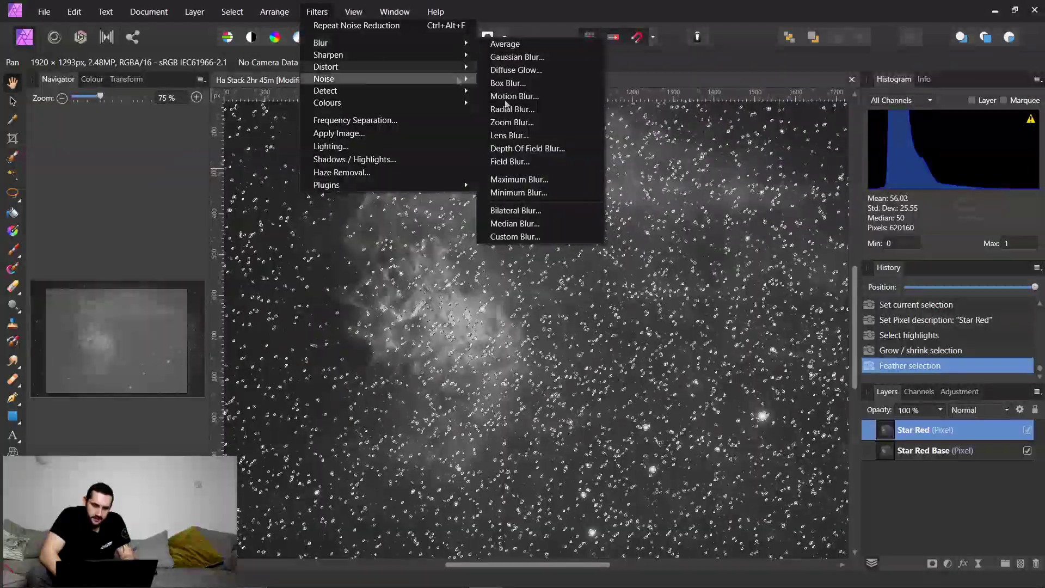
{"action": "left_click", "coordinate": [519, 192]}
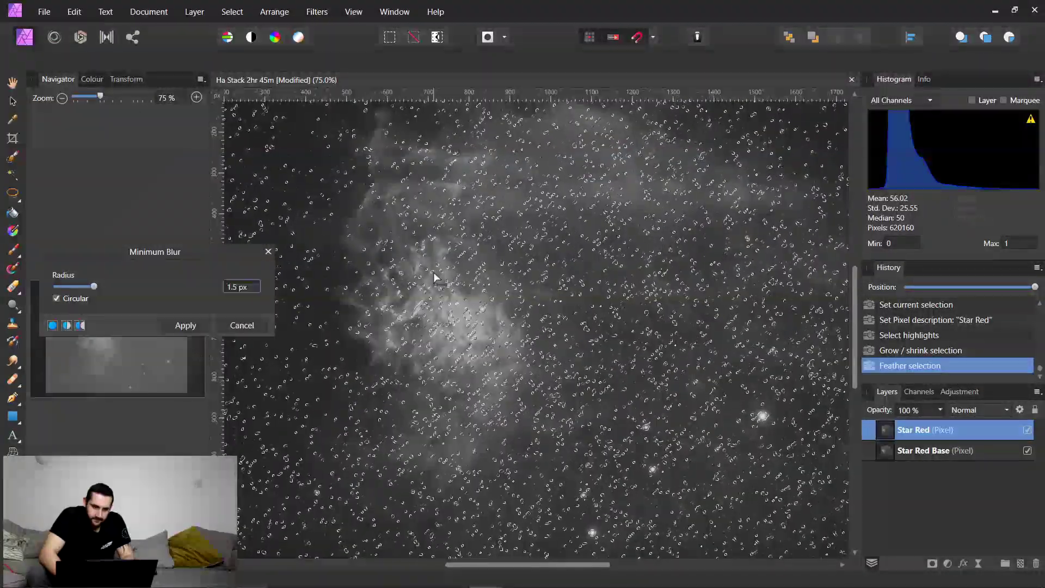
{"action": "left_click", "coordinate": [82, 325]}
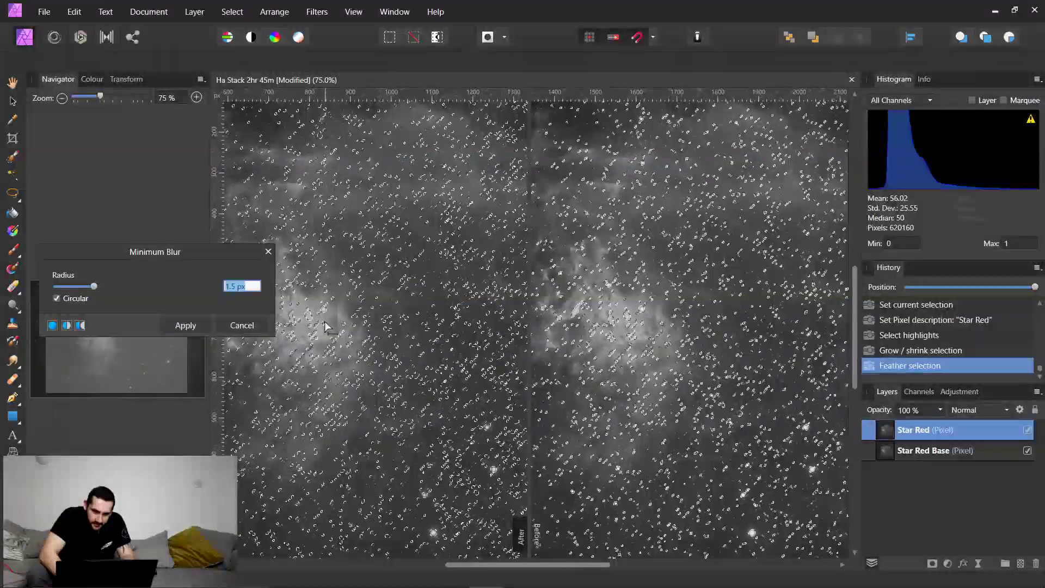
{"action": "left_click", "coordinate": [197, 323]}
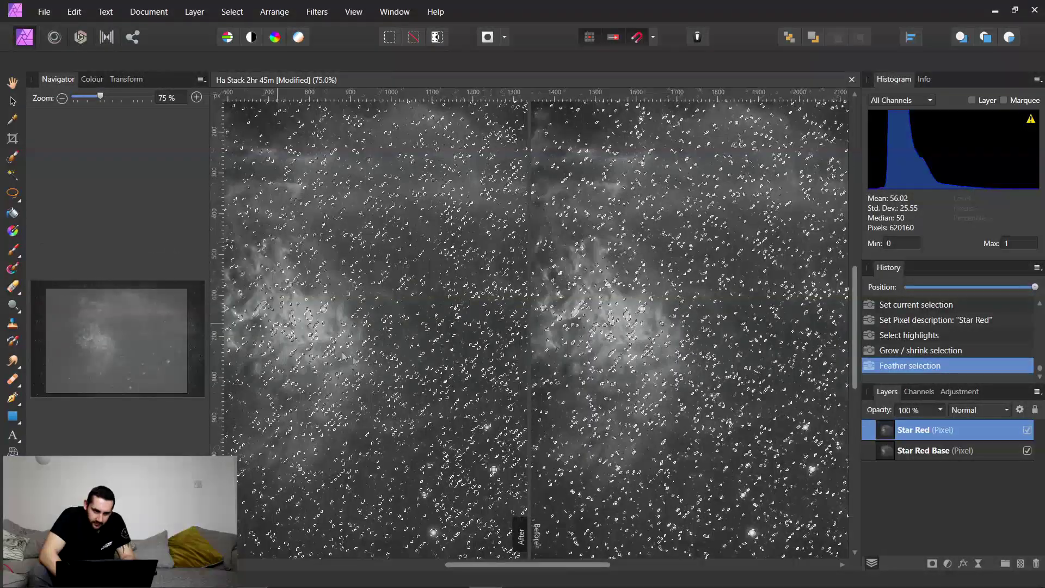
{"action": "key", "text": "ctrl+d"}
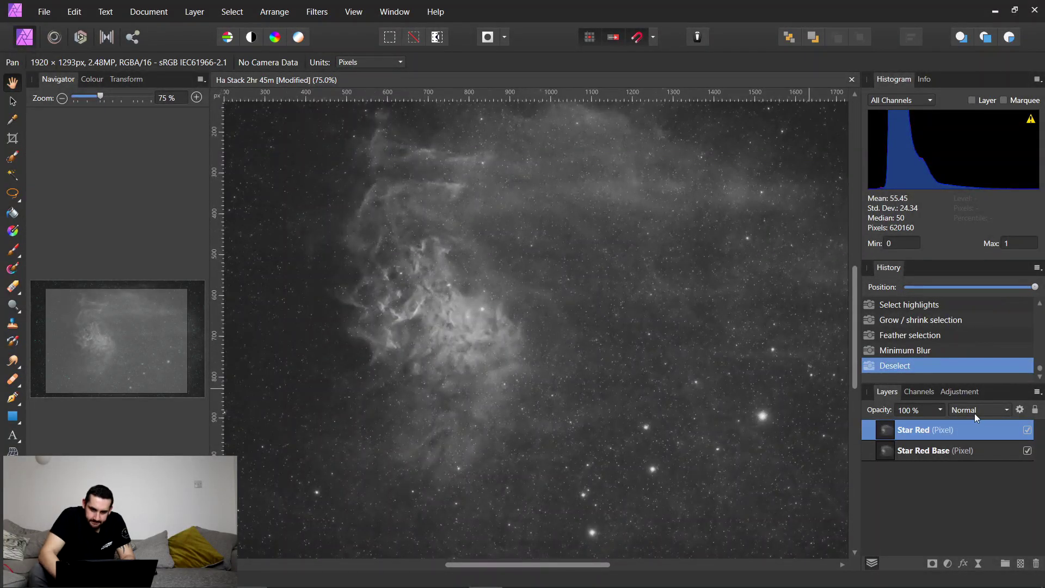
Compare the Star Red layer with the base by toggling its visibility, and set its opacity to 66 %
{"action": "key", "text": "ctrl+plus"}
{"action": "key", "text": "ctrl+minus"}
{"action": "key", "text": "ctrl+minus"}
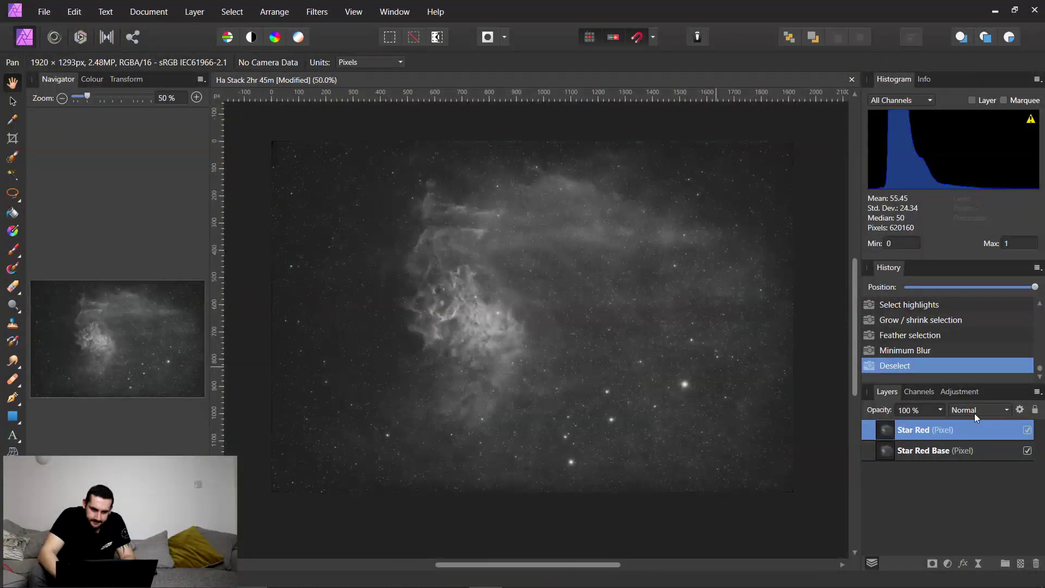
{"action": "left_click", "coordinate": [1028, 430]}
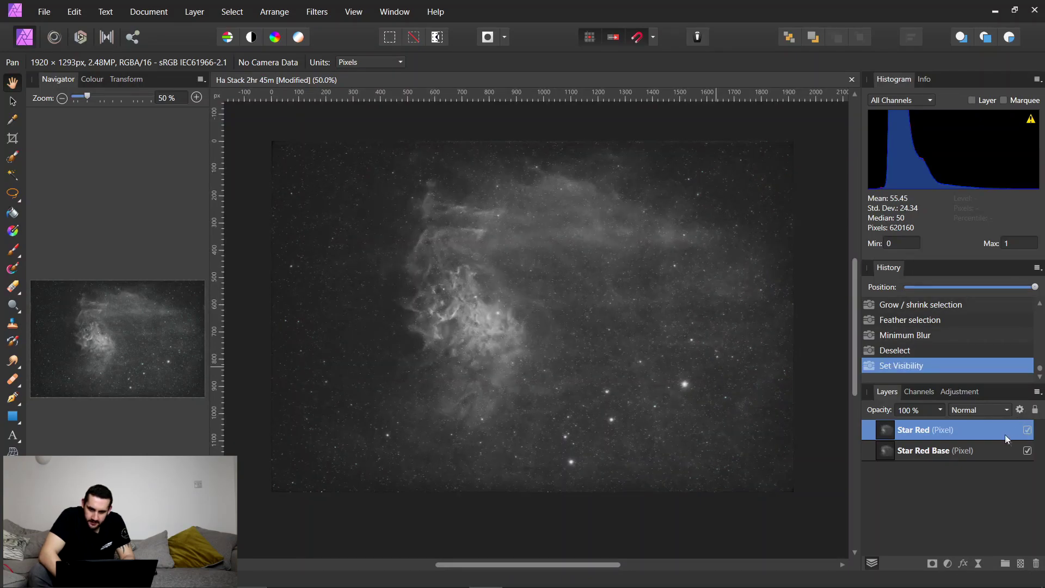
{"action": "left_click", "coordinate": [927, 409]}
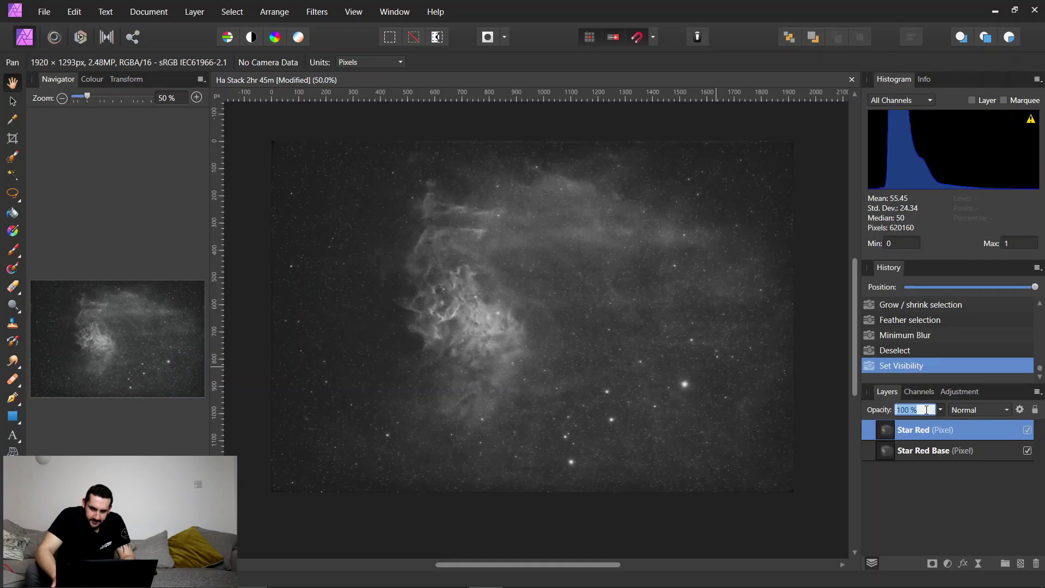
{"action": "type", "text": "66"}
{"action": "key", "text": "Return"}
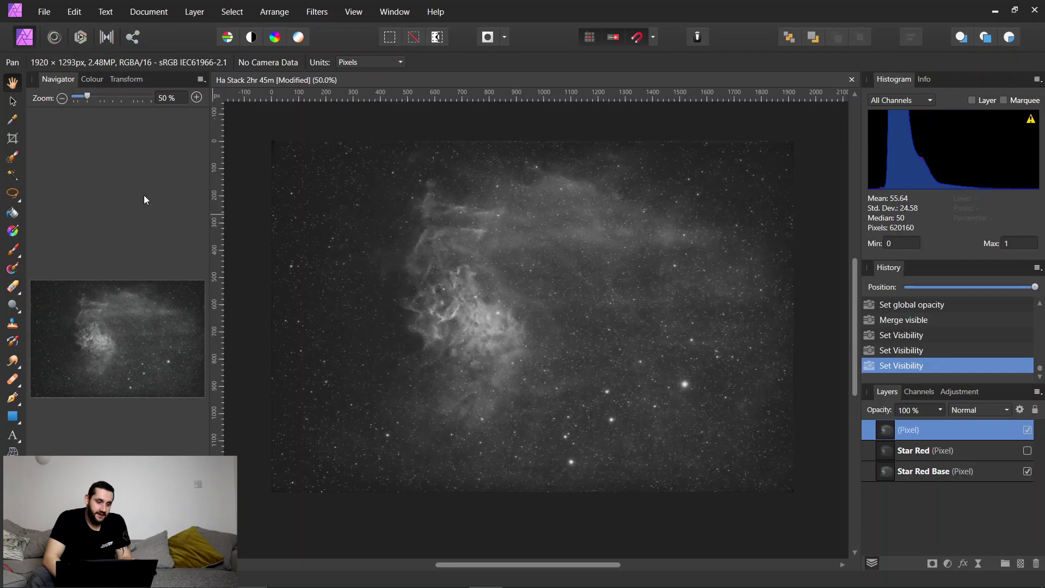
Crop the image to a custom 16:9 ratio, with the crop frame shifted slightly upward from its centred position
{"action": "left_click", "coordinate": [12, 138]}
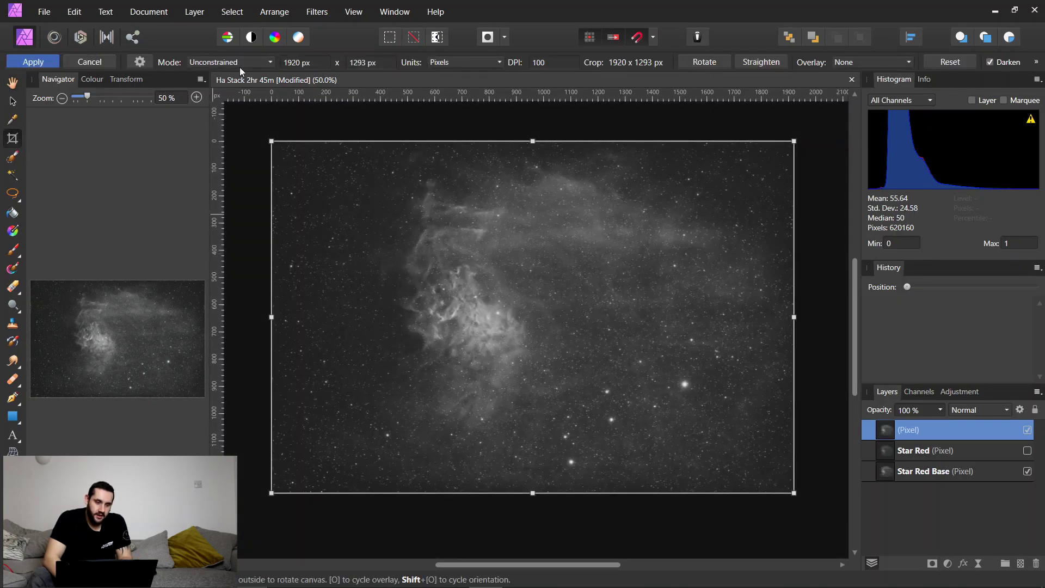
{"action": "left_click", "coordinate": [242, 62]}
{"action": "left_click", "coordinate": [225, 92]}
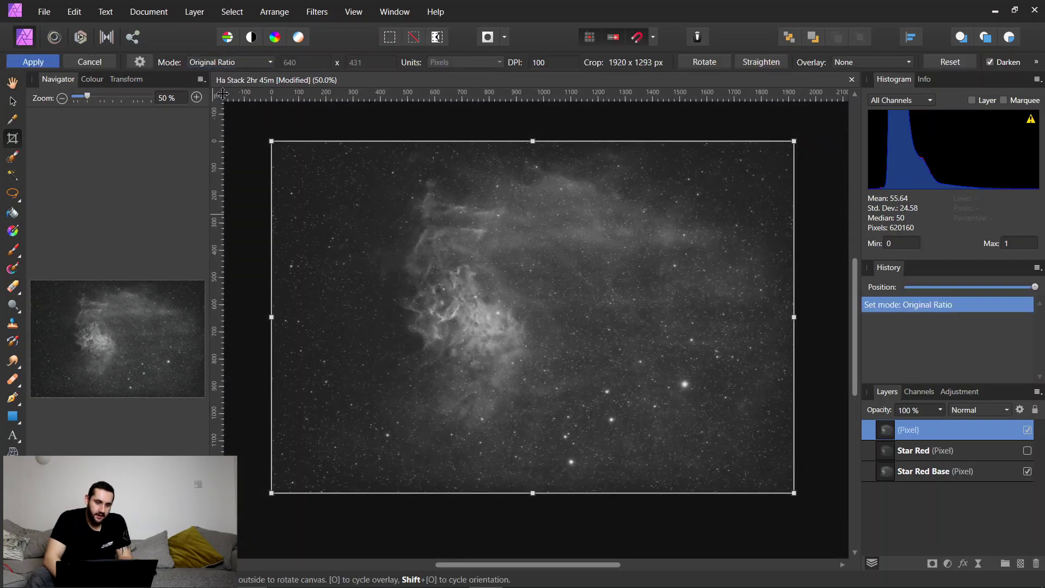
{"action": "left_click", "coordinate": [232, 64]}
{"action": "left_click", "coordinate": [220, 107]}
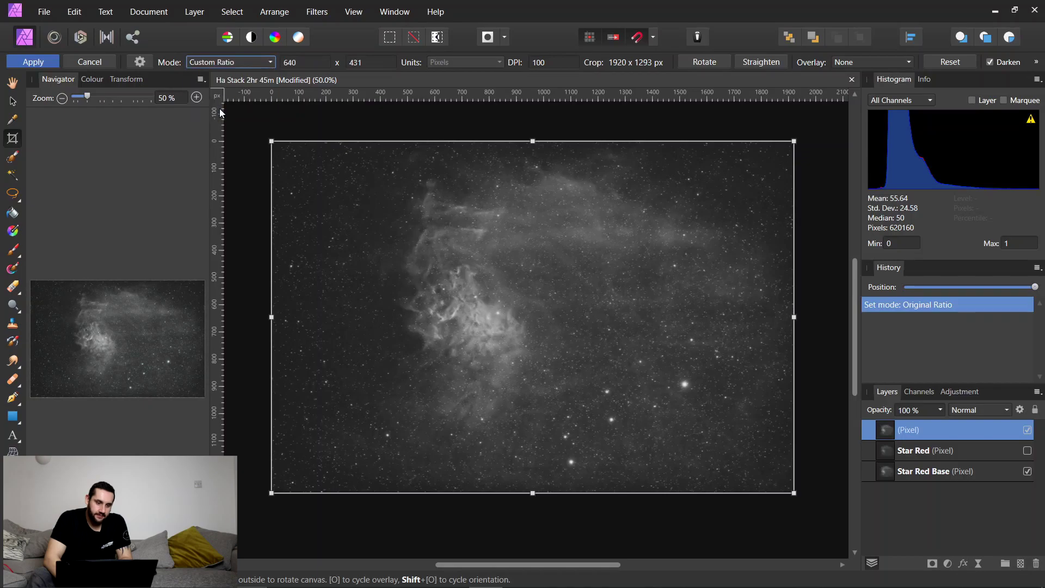
{"action": "left_click", "coordinate": [305, 62]}
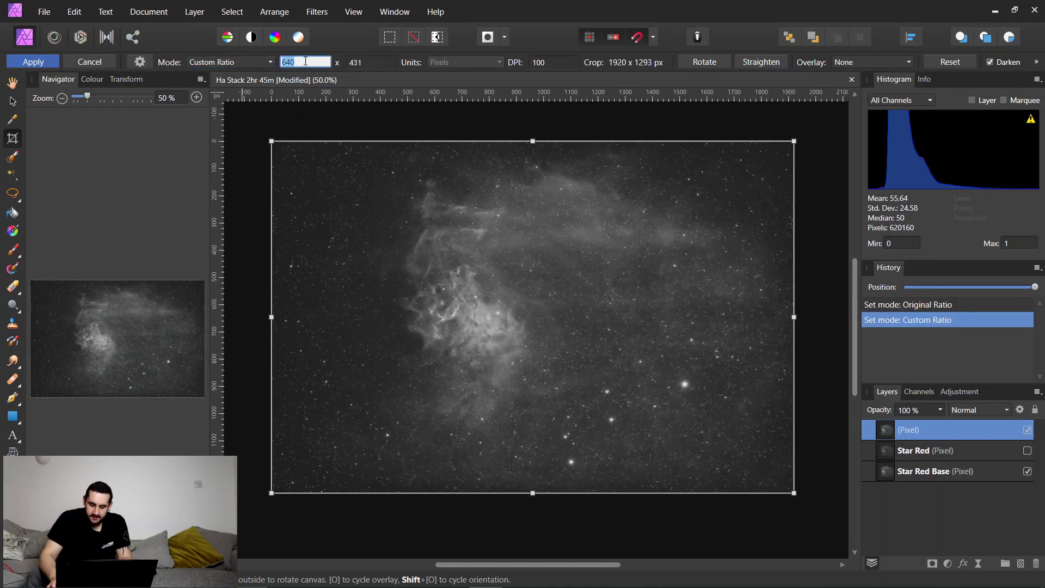
{"action": "type", "text": "16"}
{"action": "key", "text": "Tab"}
{"action": "type", "text": "9"}
{"action": "key", "text": "Tab"}
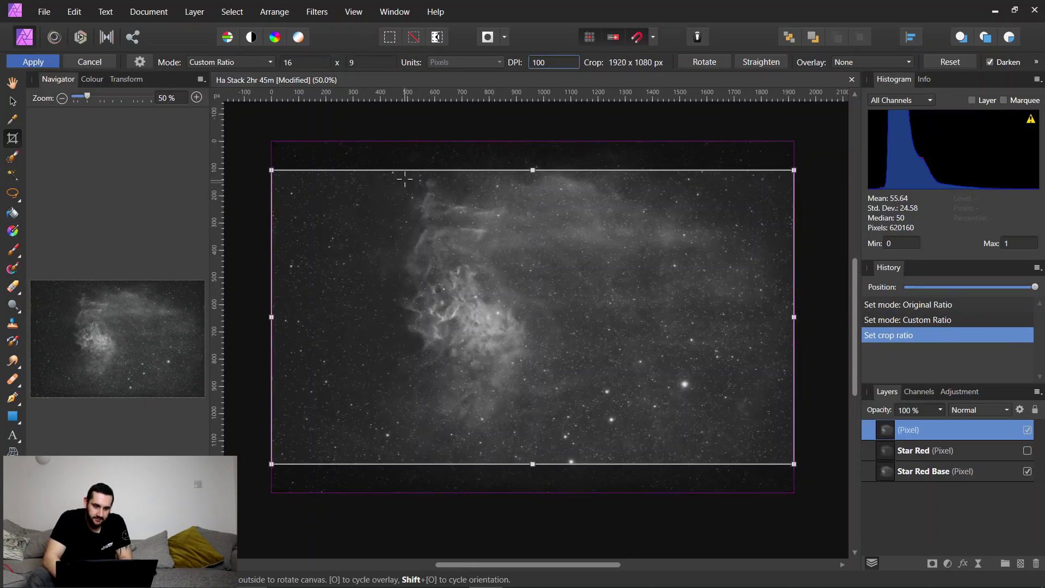
{"action": "left_click_drag", "start_coordinate": [403, 170], "coordinate": [403, 164]}
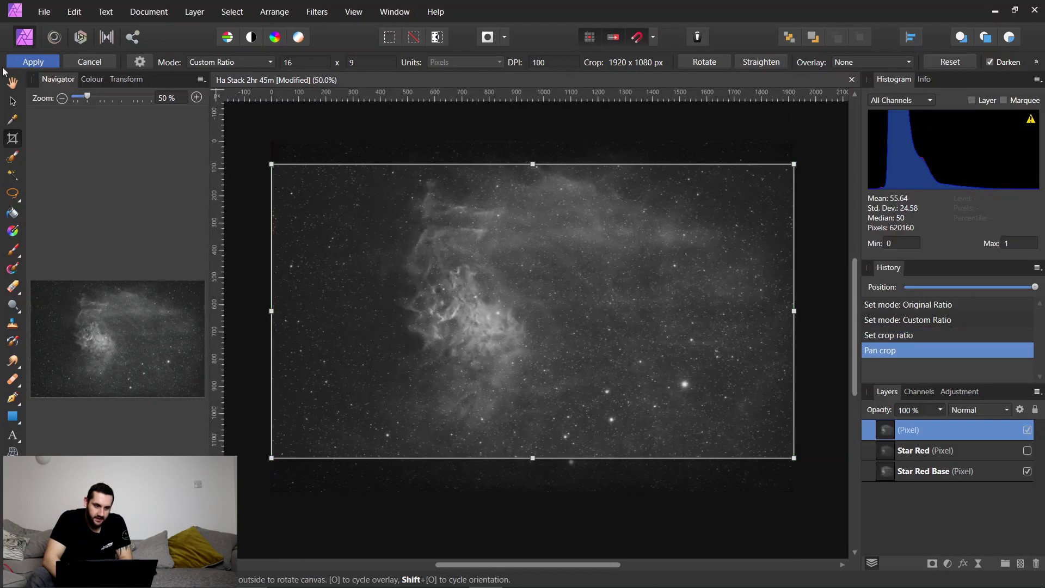
{"action": "left_click", "coordinate": [30, 62]}
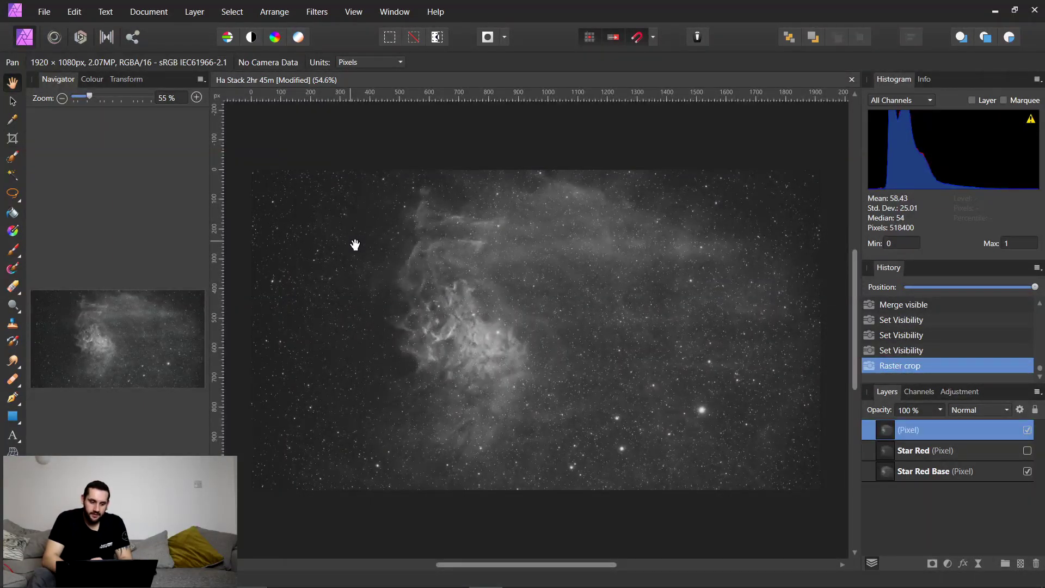